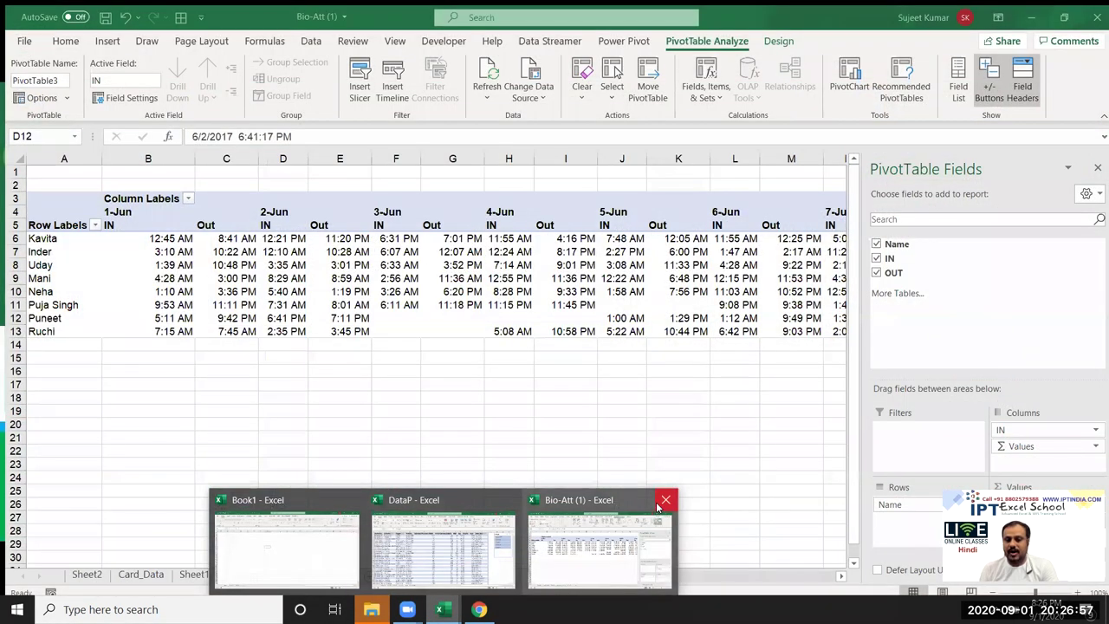
Close the Bio-Att (1) workbook without saving its changes.
{"action": "left_click", "coordinate": [646, 508]}
{"action": "key", "text": "alt+F4"}
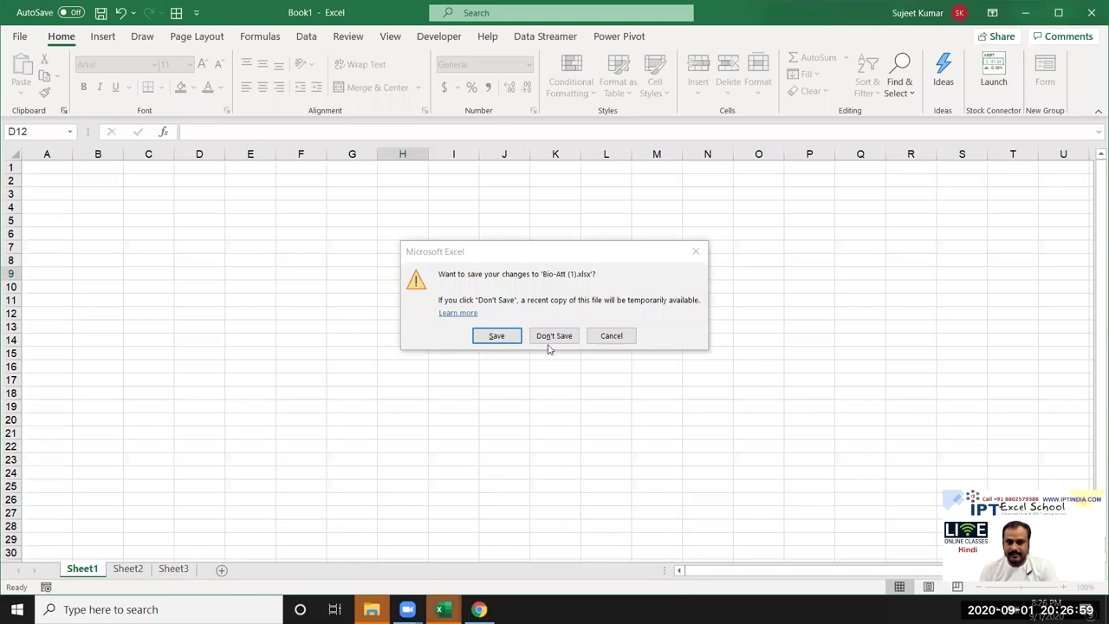
{"action": "left_click", "coordinate": [549, 338]}
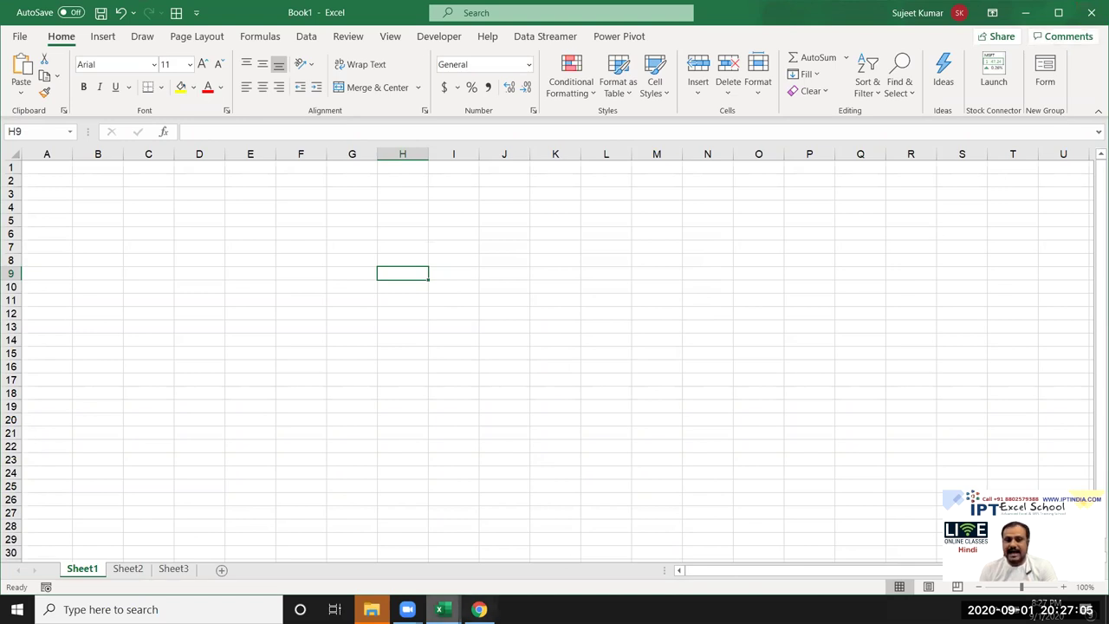
Close the DataP workbook without saving its changes.
{"action": "left_click", "coordinate": [461, 607]}
{"action": "left_click", "coordinate": [520, 545]}
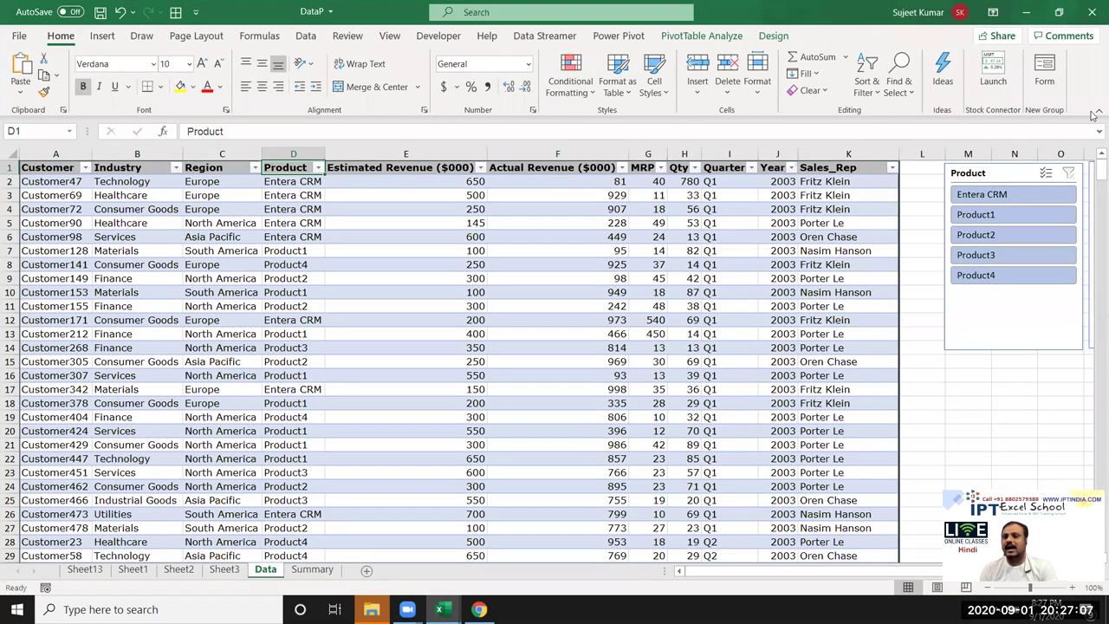
{"action": "left_click", "coordinate": [1092, 11]}
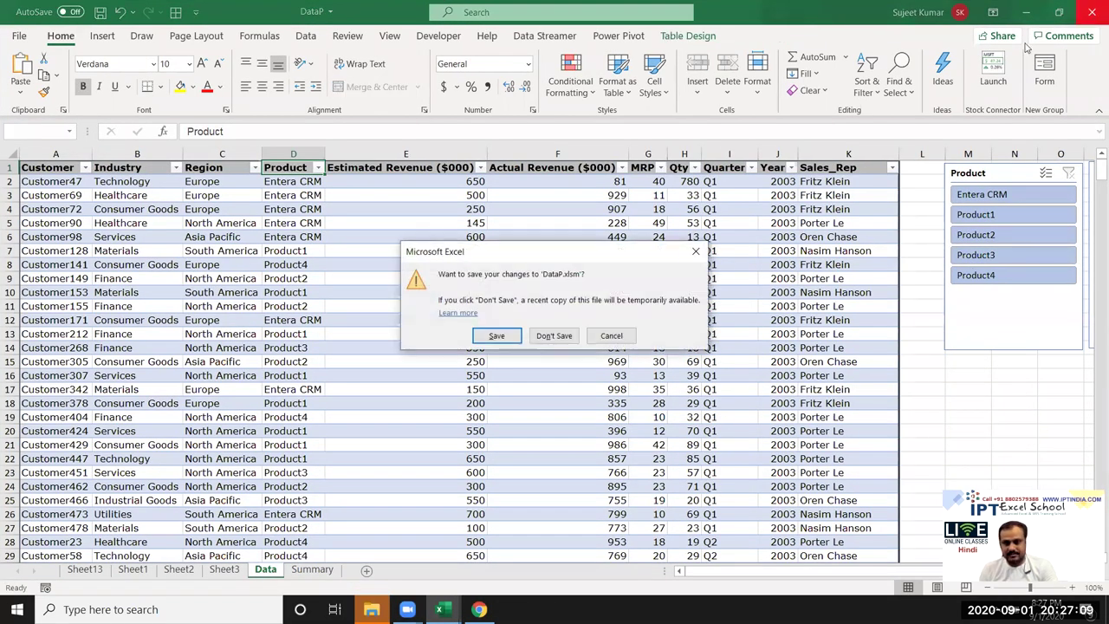
{"action": "left_click", "coordinate": [539, 338]}
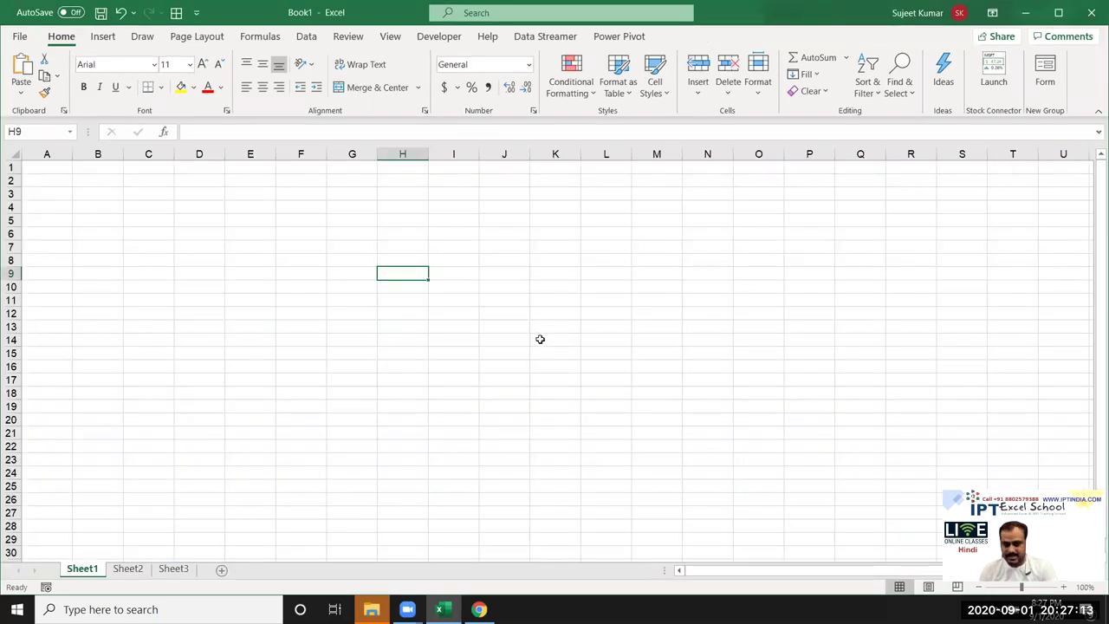
Enter headers Name, Roll and Marks in A1, B1, C1, then select A1:C1.
{"action": "left_click", "coordinate": [97, 209]}
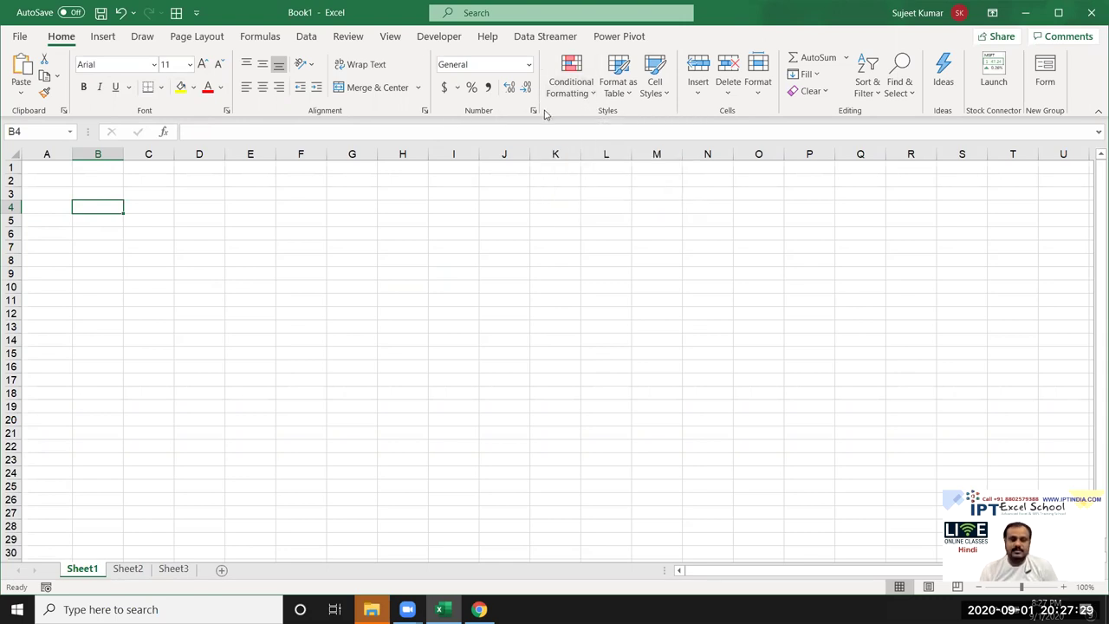
{"action": "left_click", "coordinate": [57, 178]}
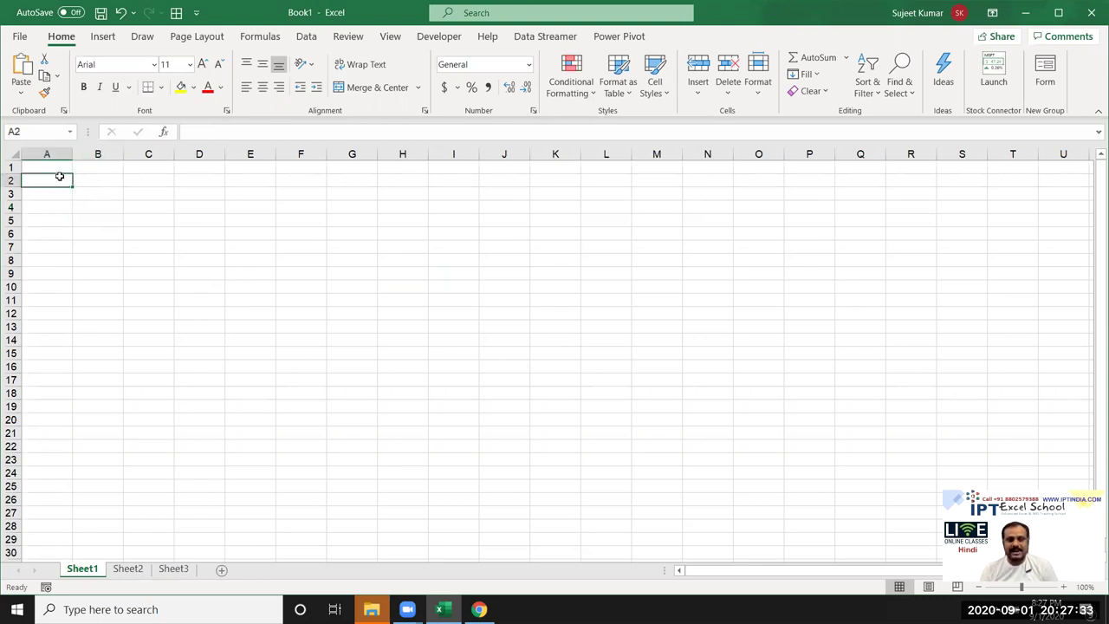
{"action": "left_click", "coordinate": [55, 167]}
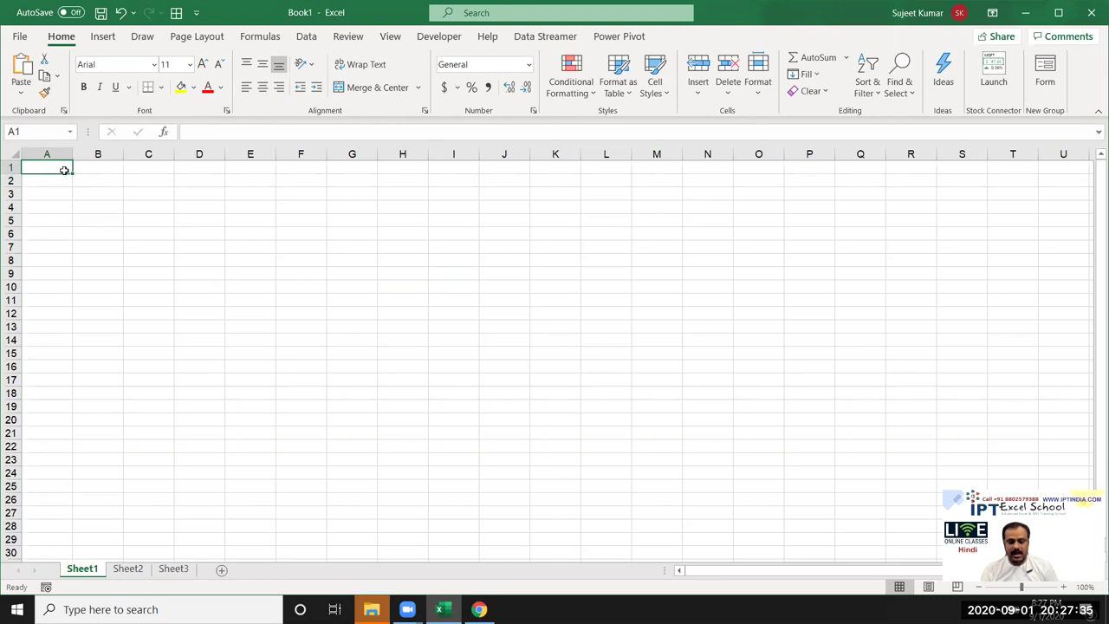
{"action": "type", "text": "Name"}
{"action": "key", "text": "Tab"}
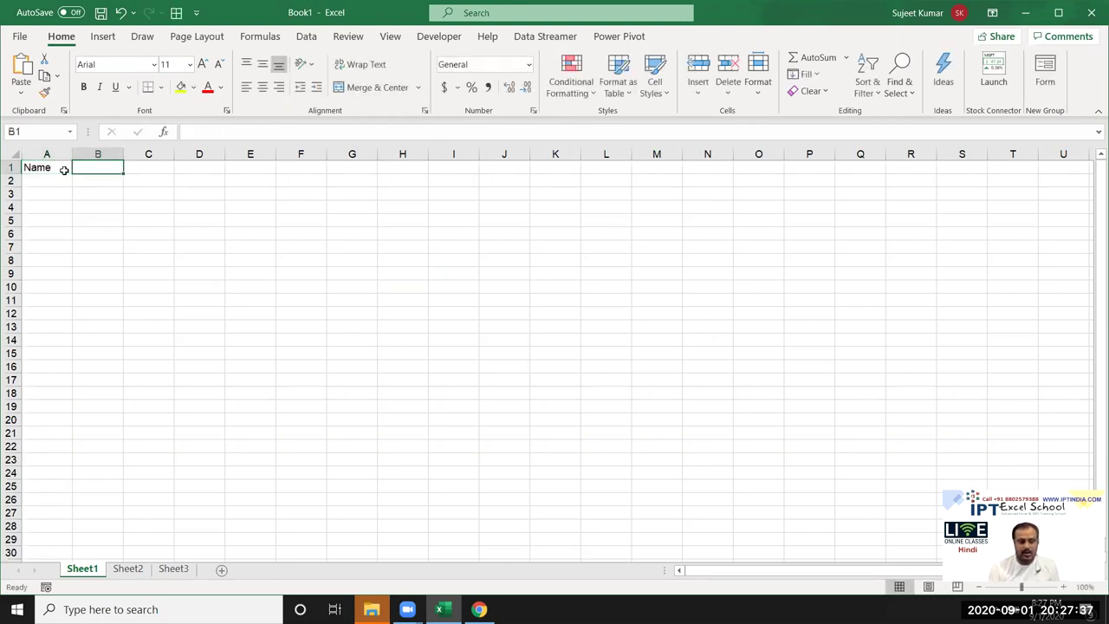
{"action": "type", "text": "Roll"}
{"action": "key", "text": "Tab"}
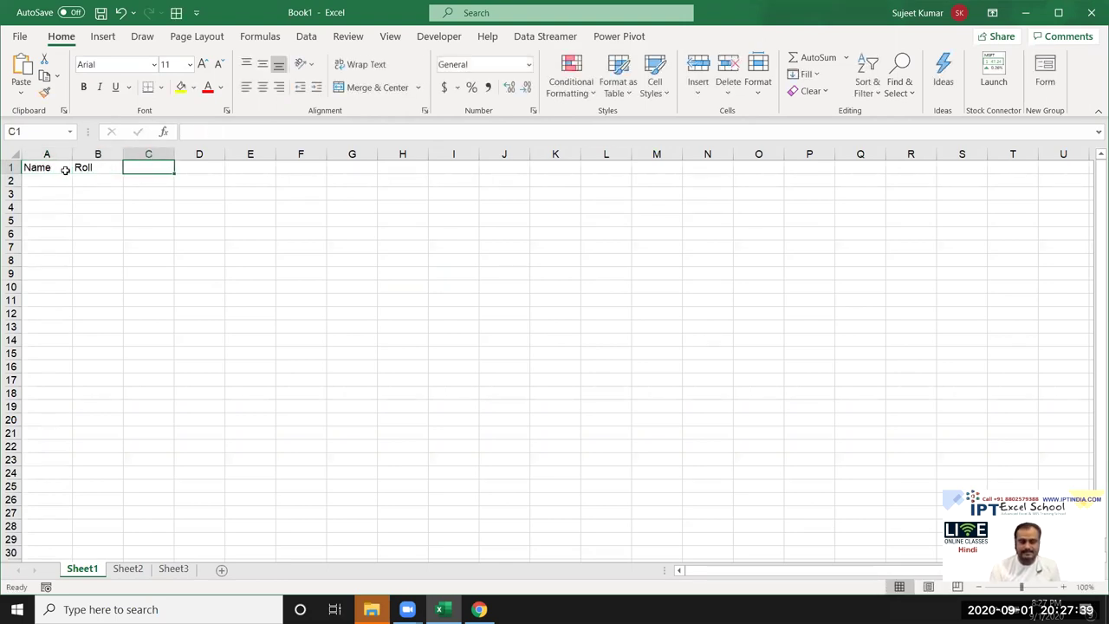
{"action": "type", "text": "Marks"}
{"action": "left_click", "coordinate": [65, 169]}
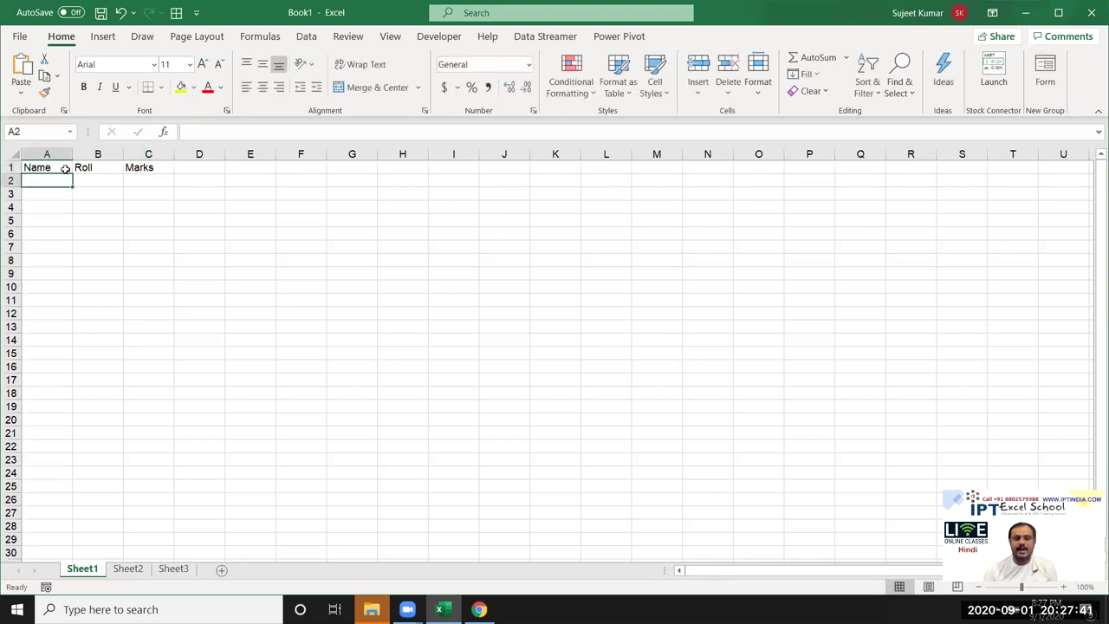
{"action": "left_click_drag", "start_coordinate": [65, 168], "coordinate": [148, 168]}
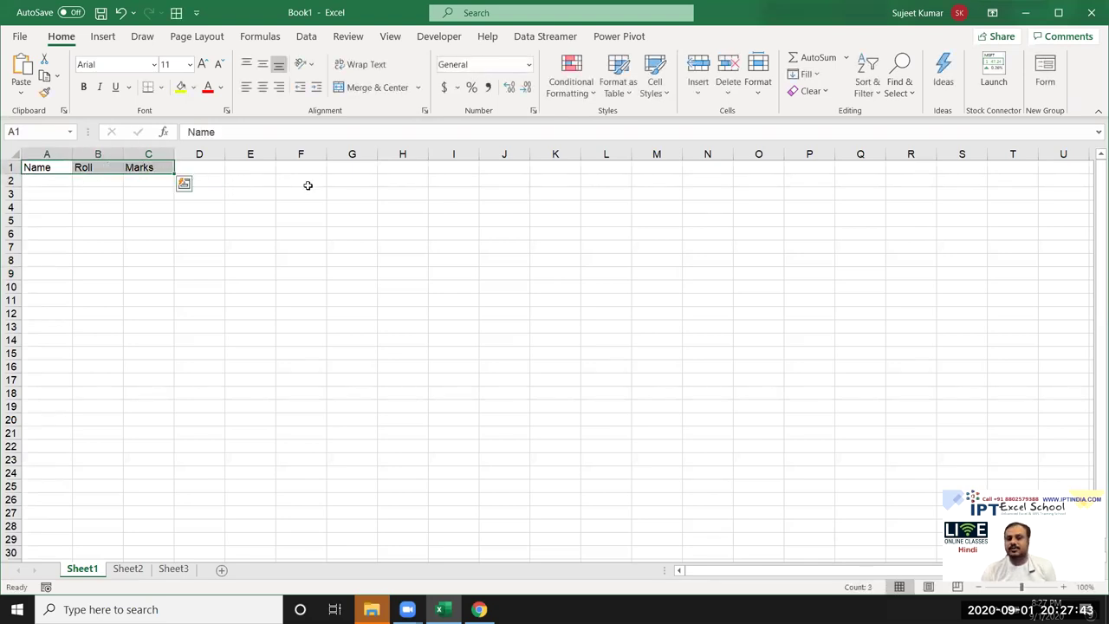
Open the Visual Basic editor and insert a new empty Module1 into the Book1 project.
{"action": "left_click", "coordinate": [451, 36]}
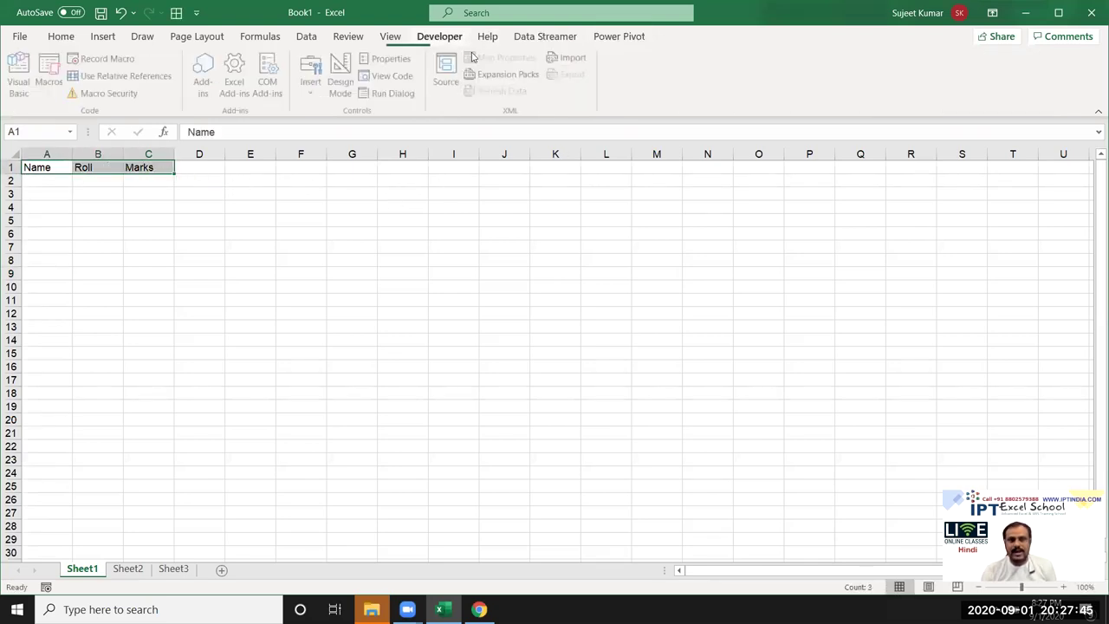
{"action": "left_click", "coordinate": [21, 76]}
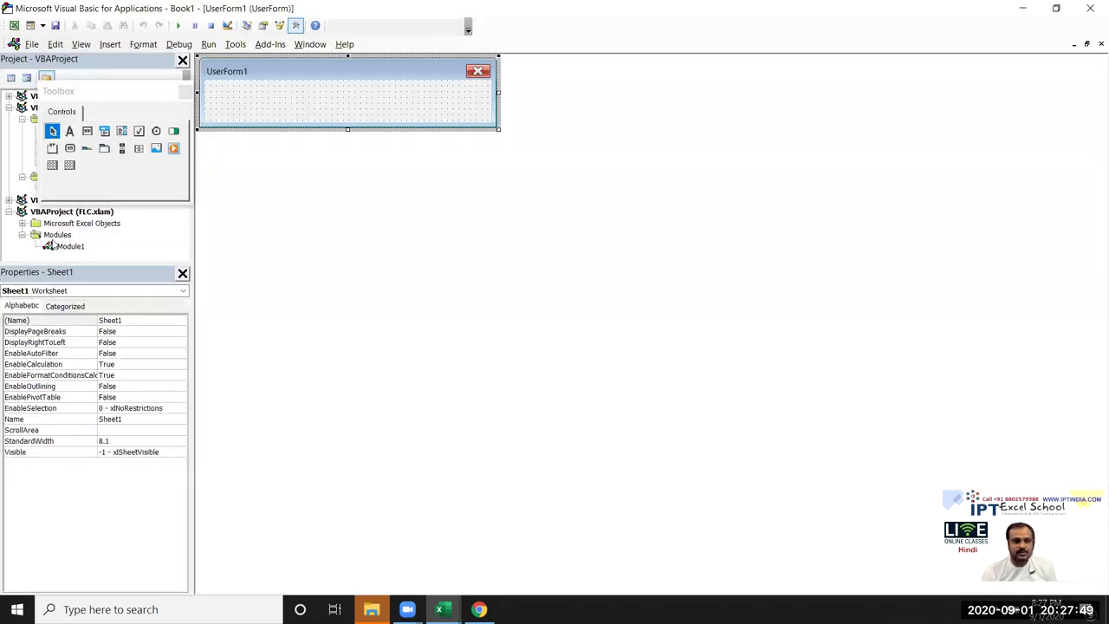
{"action": "double_click", "coordinate": [63, 247]}
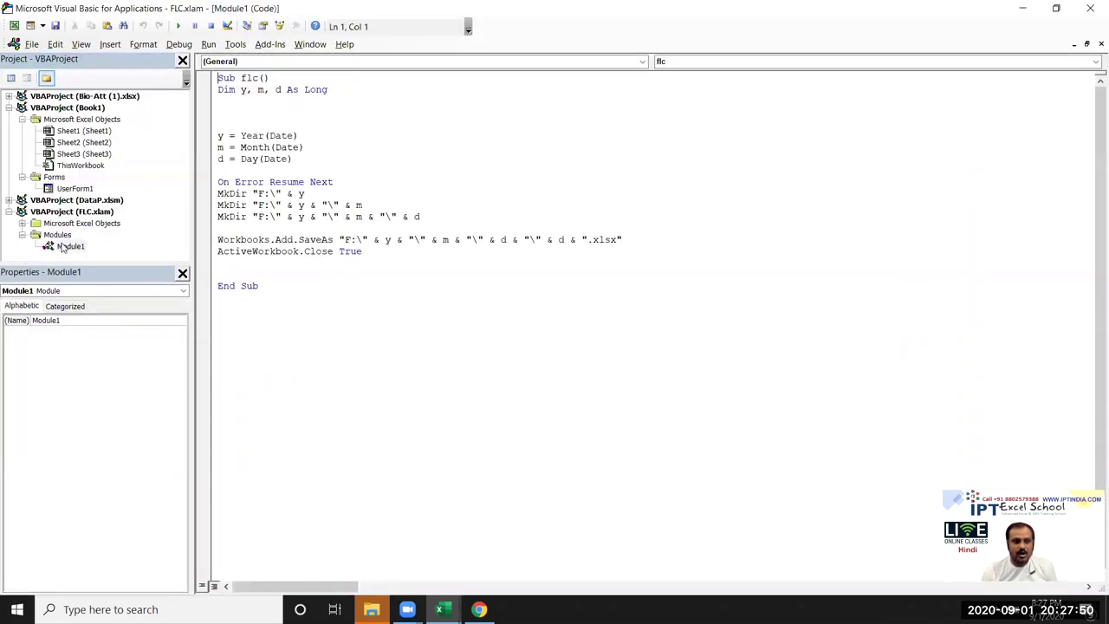
{"action": "left_click", "coordinate": [8, 212]}
{"action": "left_click", "coordinate": [84, 142]}
{"action": "left_click", "coordinate": [97, 44]}
{"action": "left_click", "coordinate": [119, 91]}
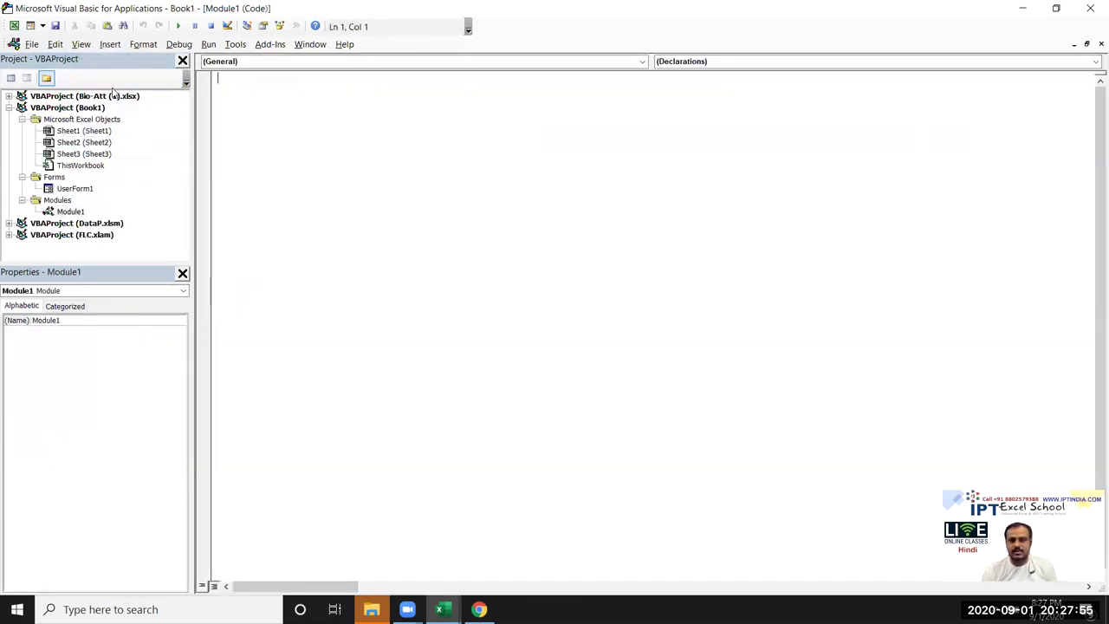
{"action": "left_click", "coordinate": [239, 63]}
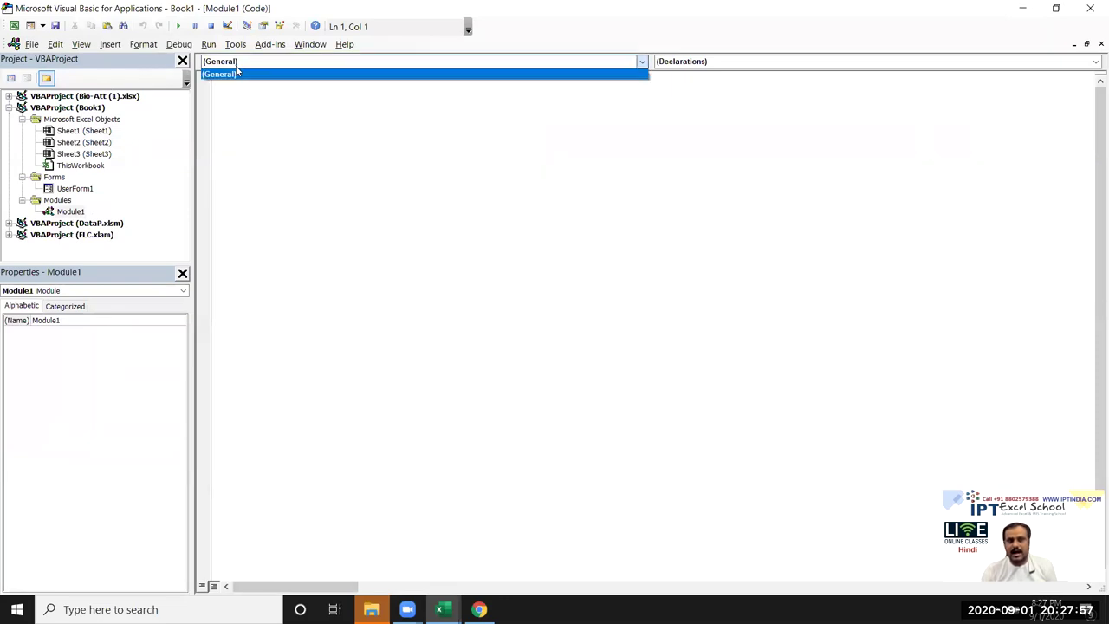
{"action": "left_click", "coordinate": [245, 90]}
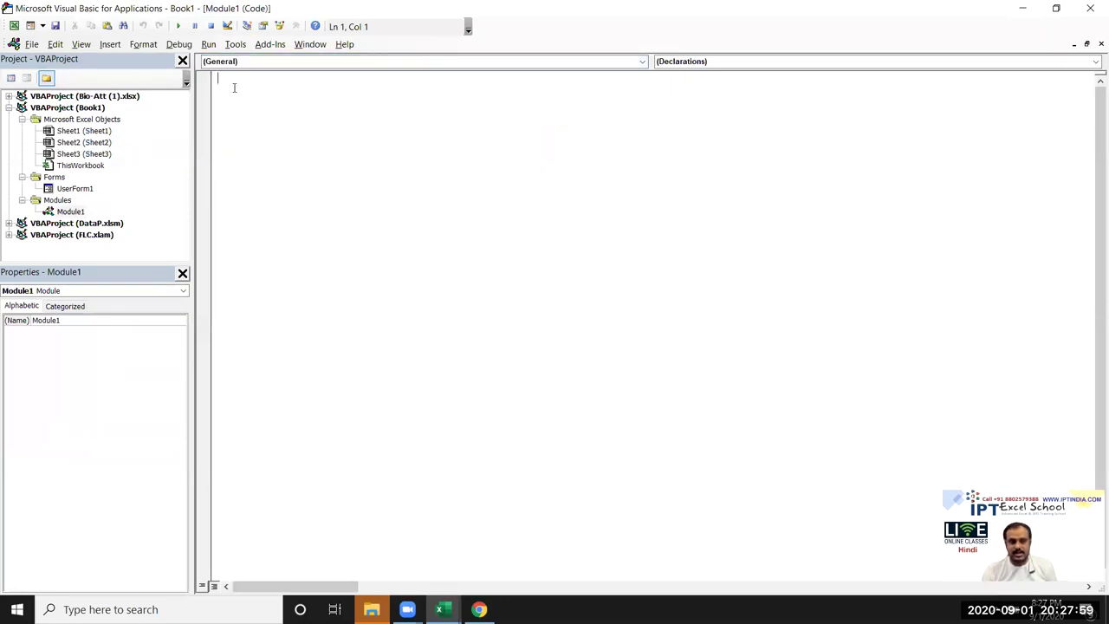
Create the formt procedure with a line setting Range("A1").Font.Name to "Arial".
{"action": "type", "text": "sub "}
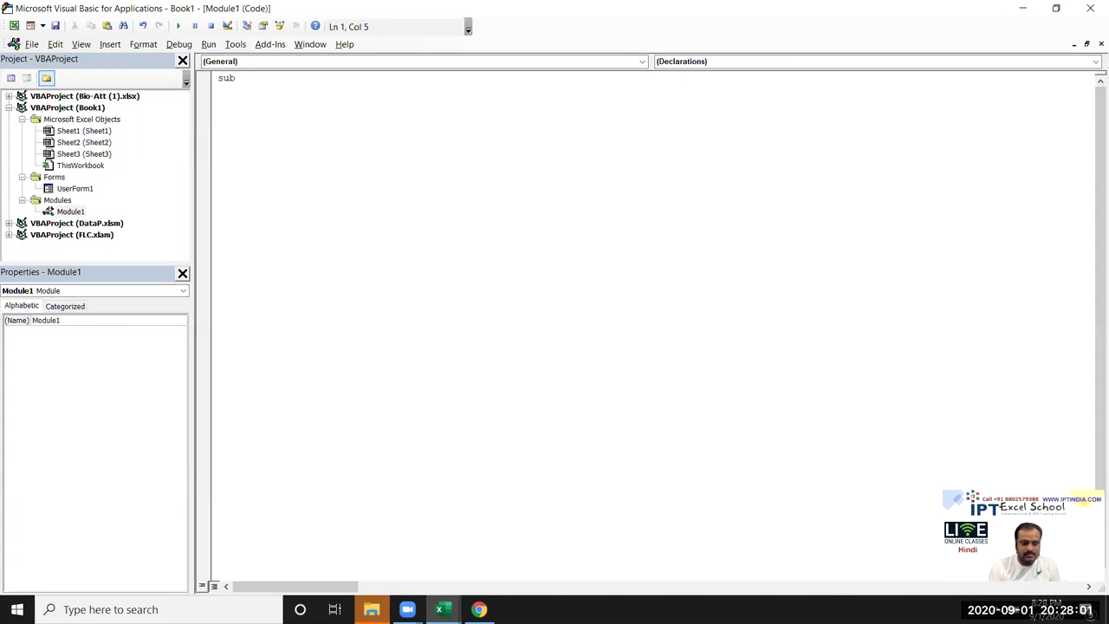
{"action": "type", "text": "form"}
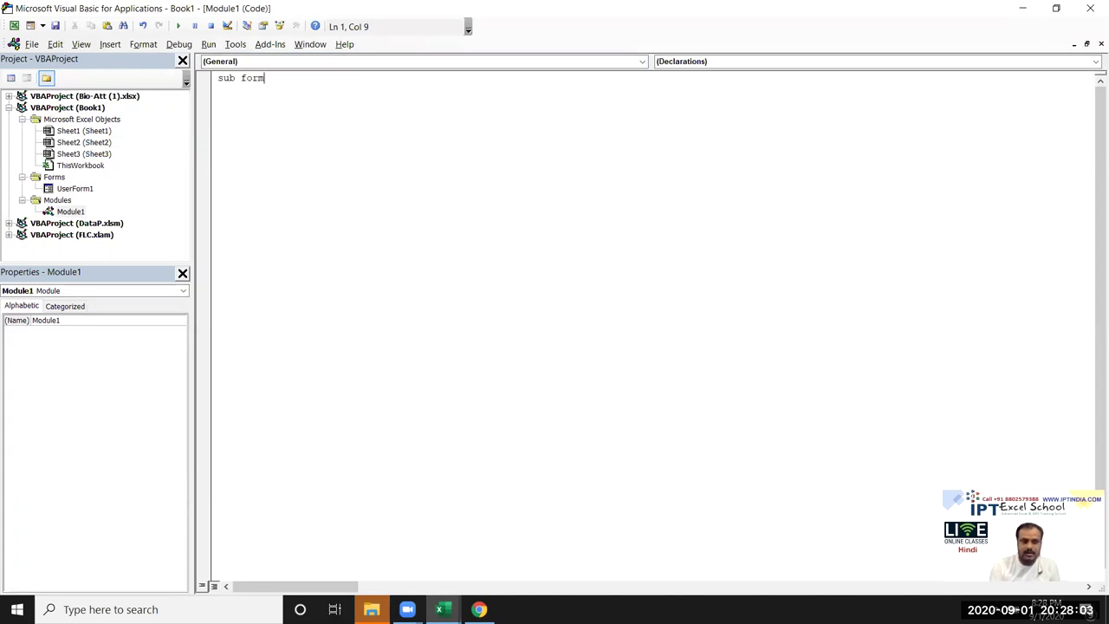
{"action": "type", "text": "t"}
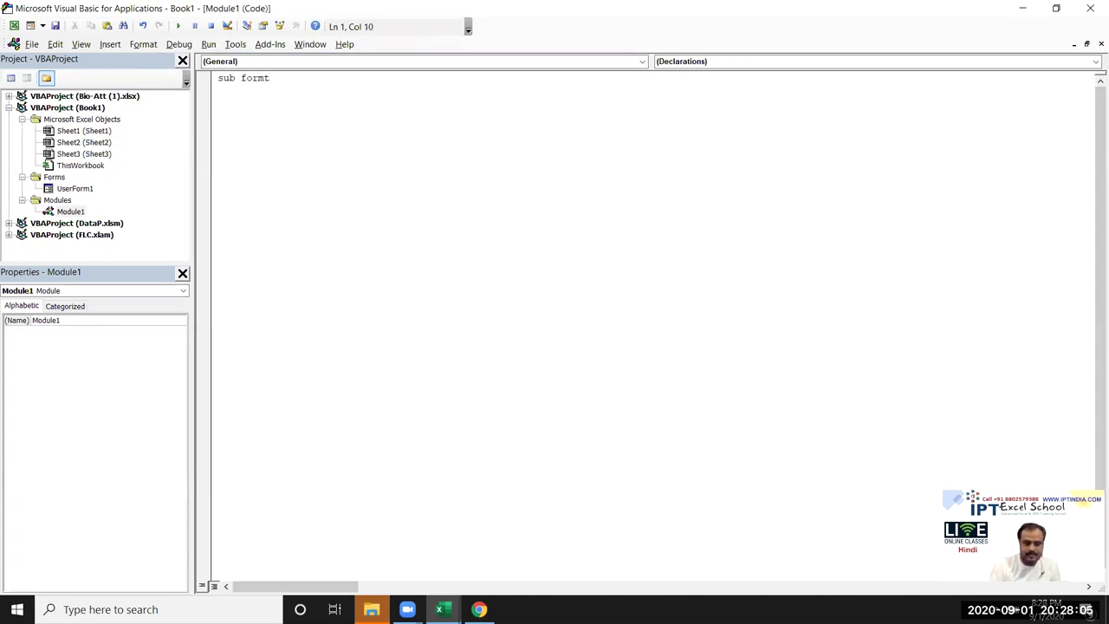
{"action": "key", "text": "Return"}
{"action": "key", "text": "Return"}
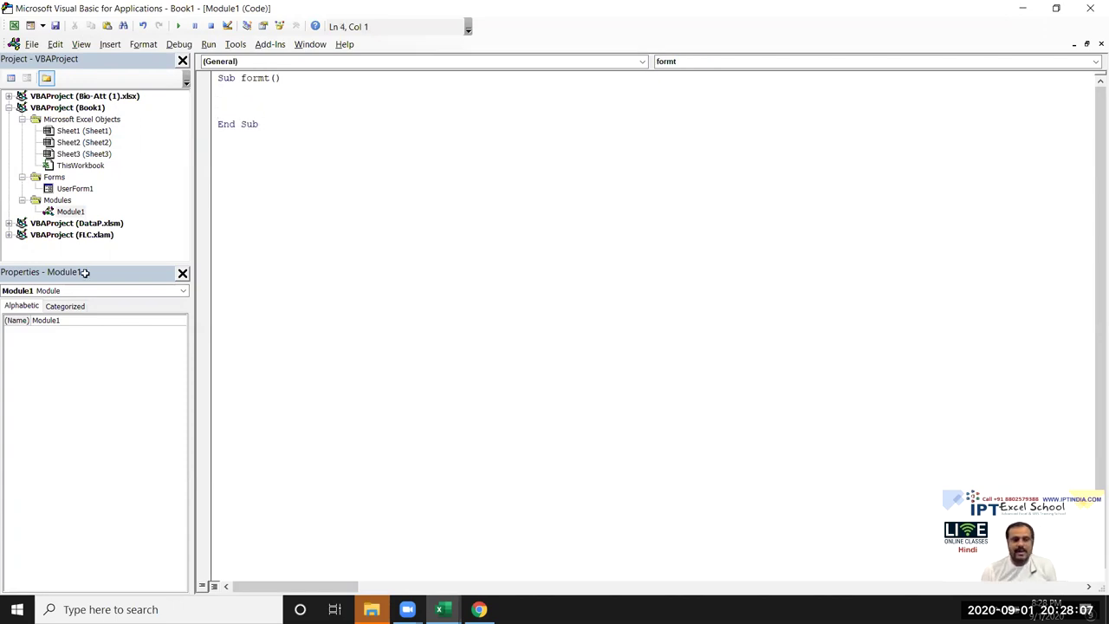
{"action": "key", "text": "alt+F11"}
{"action": "key", "text": "alt+F11"}
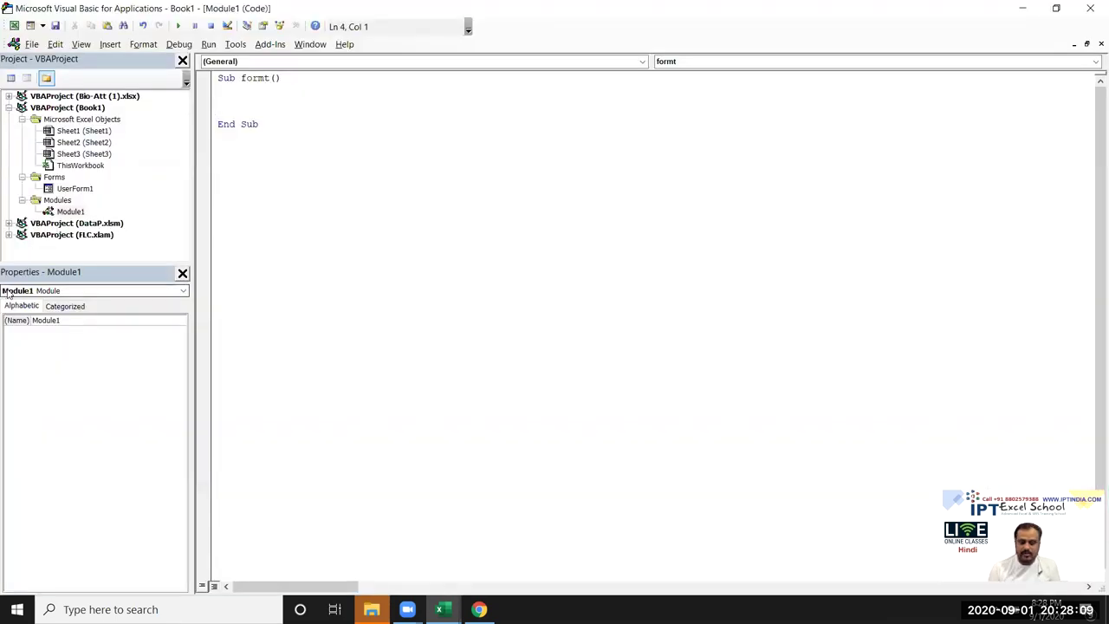
{"action": "key", "text": "Down"}
{"action": "type", "text": "range(\"A1\")."}
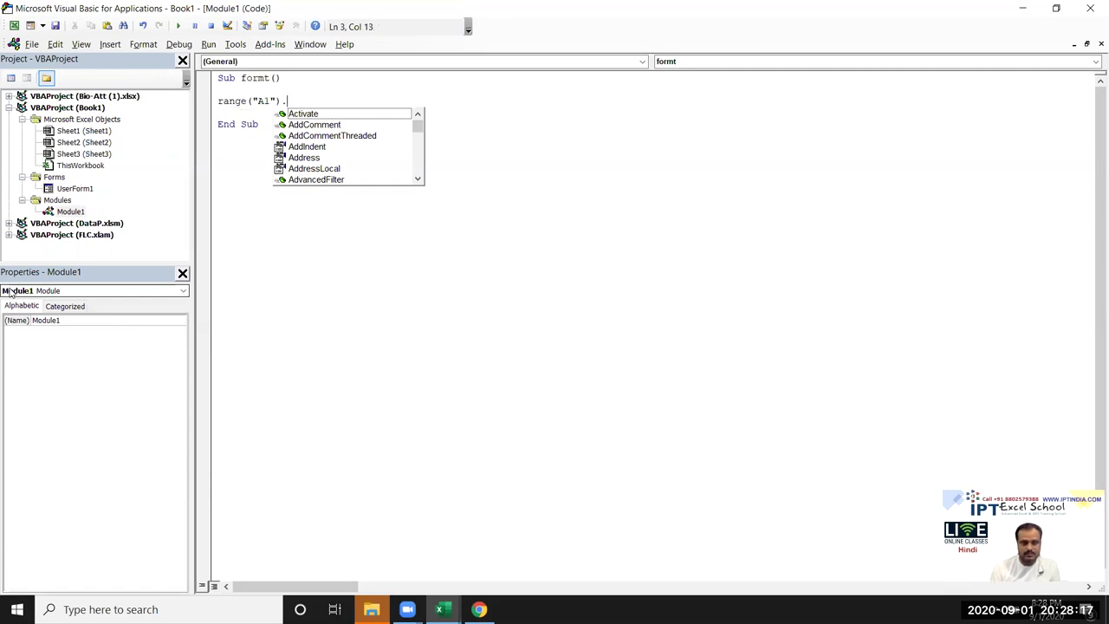
{"action": "type", "text": "Font"}
{"action": "key", "text": "Escape"}
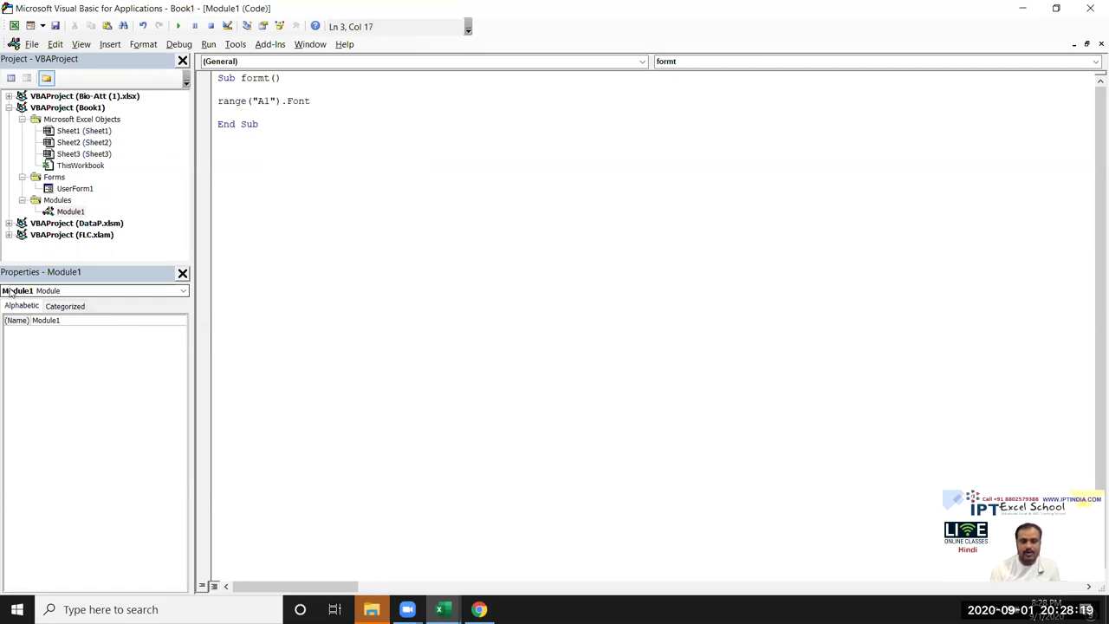
{"action": "type", "text": "."}
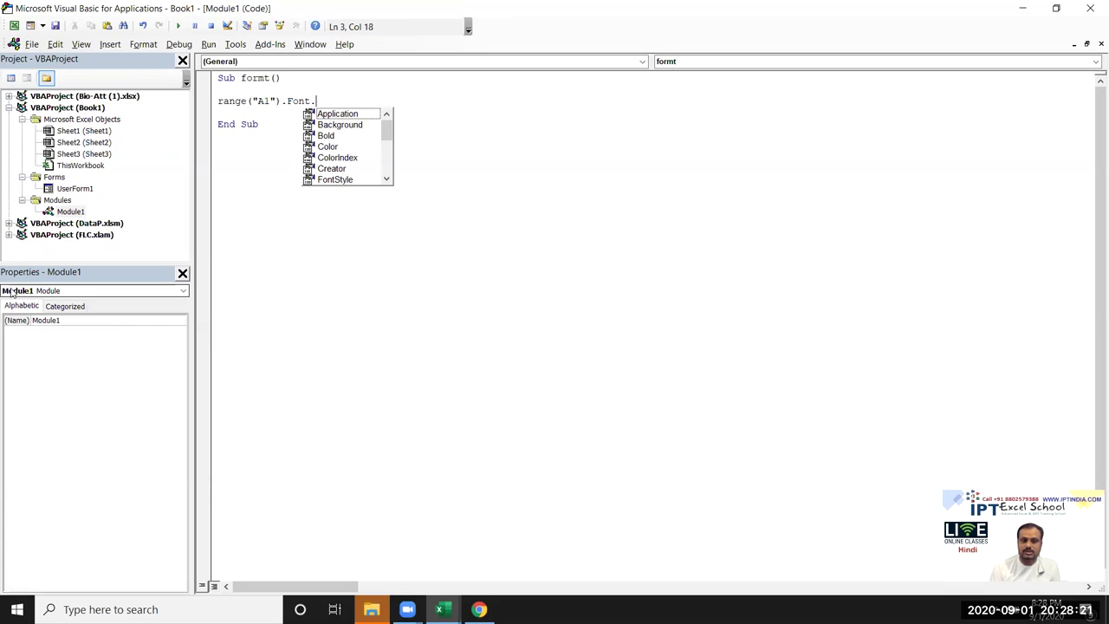
{"action": "type", "text": "Name"}
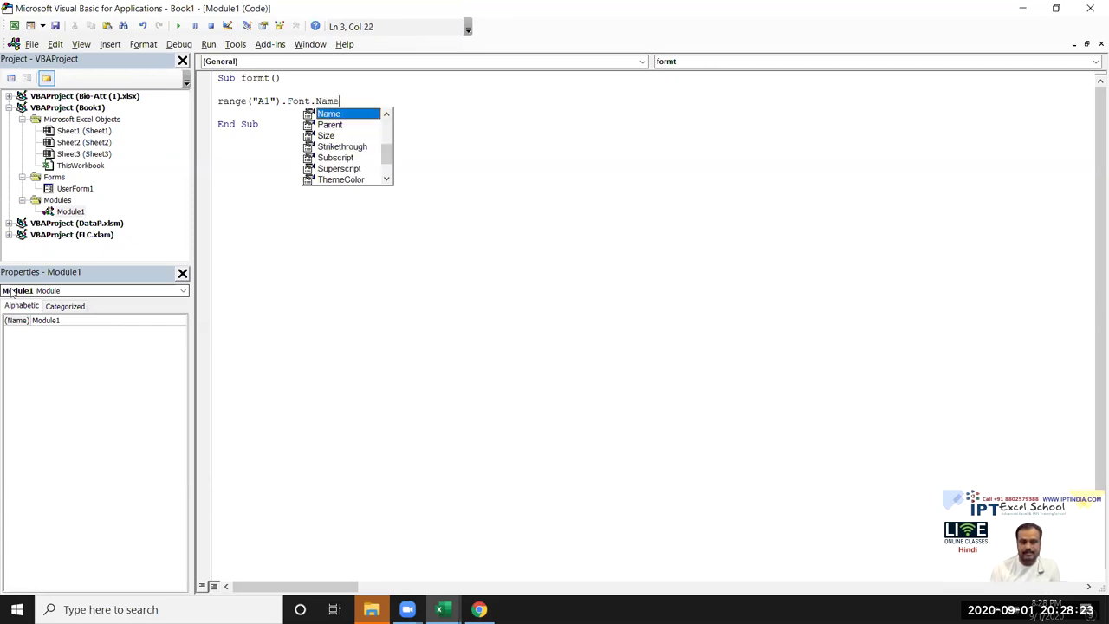
{"action": "key", "text": "Escape"}
{"action": "type", "text": "\"Arial"}
{"action": "key", "text": "Return"}
Add a line setting Range("B1").Font.Color to vbRed.
{"action": "type", "text": "range(\"B1\""}
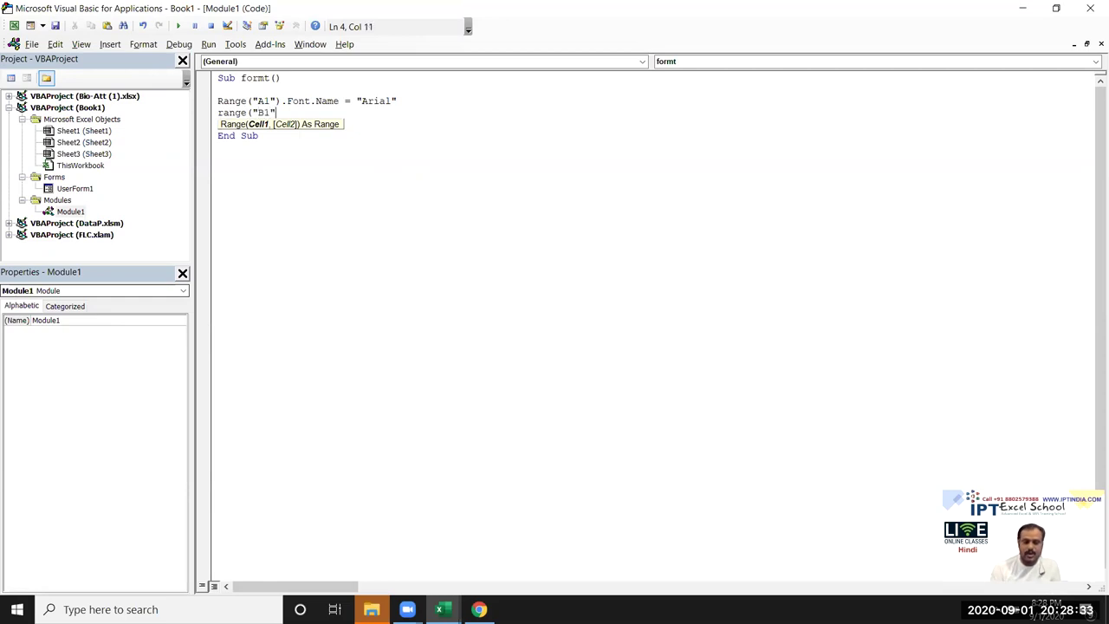
{"action": "type", "text": ")."}
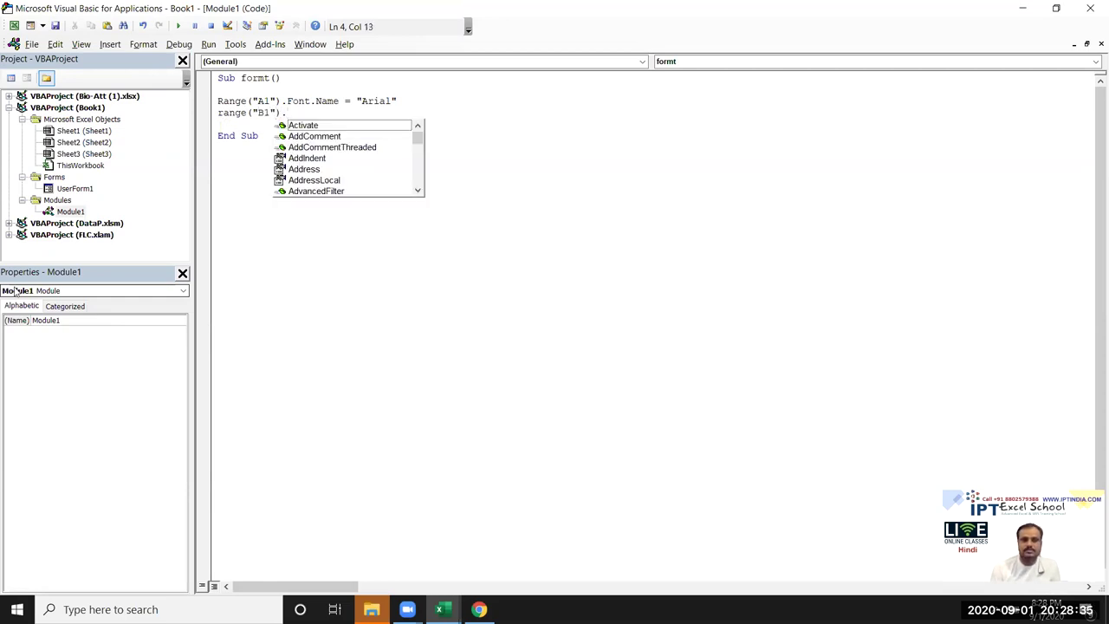
{"action": "type", "text": "fo"}
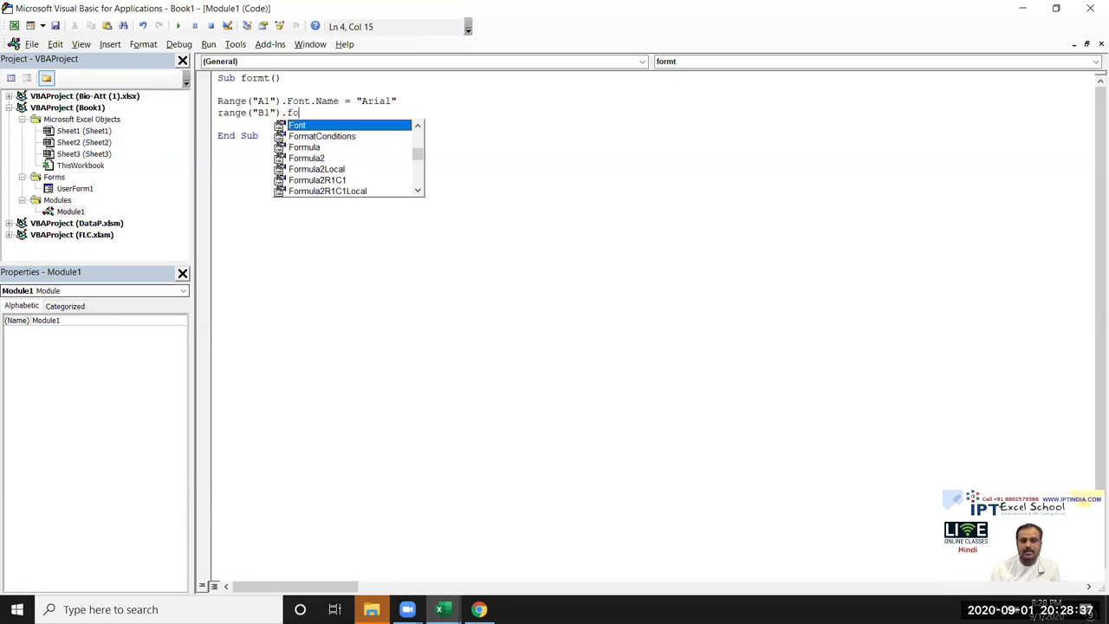
{"action": "key", "text": "Tab"}
{"action": "type", "text": ".col"}
{"action": "key", "text": "Tab"}
{"action": "type", "text": "vbre"}
{"action": "key", "text": "Return"}
Delete the unfinished range line and change the Arial line's A1 to A1:C1.
{"action": "type", "text": "ran"}
{"action": "key", "text": "BackSpace"}
{"action": "key", "text": "BackSpace"}
{"action": "key", "text": "BackSpace"}
{"action": "type", "text": "range"}
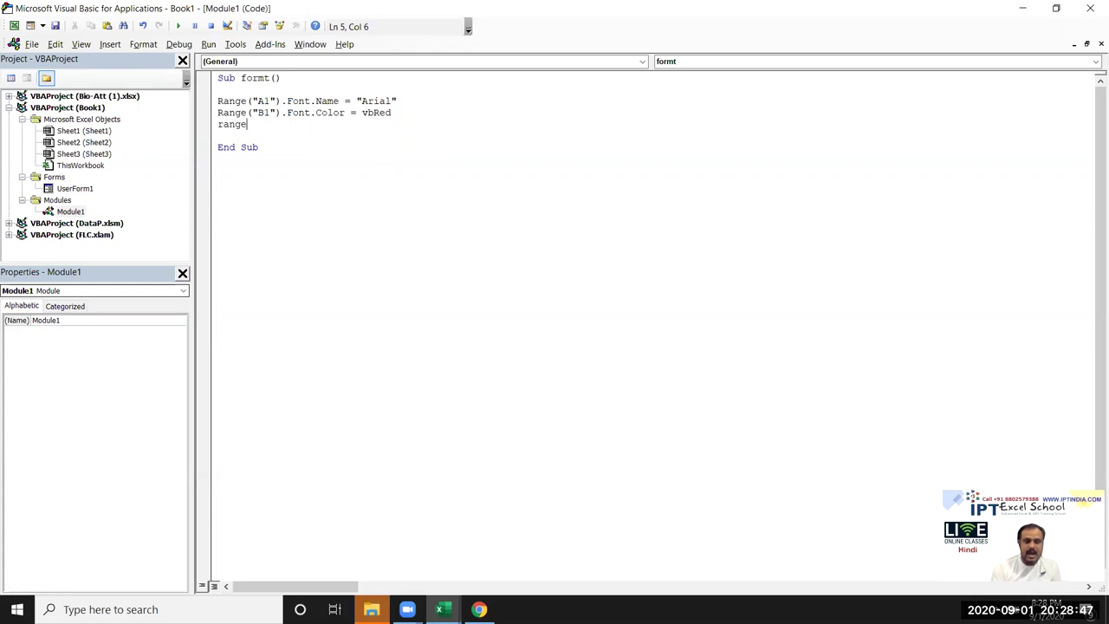
{"action": "type", "text": "(\"B1"}
{"action": "key", "text": "BackSpace"}
{"action": "key", "text": "BackSpace"}
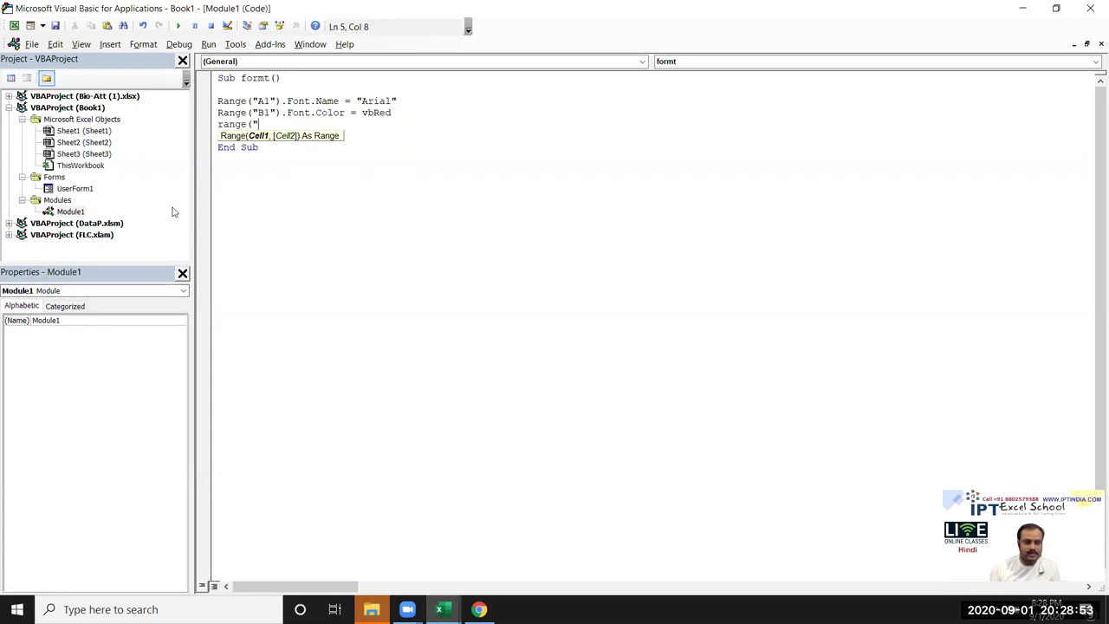
{"action": "key", "text": "BackSpace"}
{"action": "key", "text": "BackSpace"}
{"action": "key", "text": "BackSpace"}
{"action": "key", "text": "BackSpace"}
{"action": "key", "text": "BackSpace"}
{"action": "key", "text": "BackSpace"}
{"action": "key", "text": "BackSpace"}
{"action": "key", "text": "BackSpace"}
{"action": "left_click", "coordinate": [272, 100]}
{"action": "type", "text": ":C1"}
{"action": "key", "text": "BackSpace"}
{"action": "key", "text": "BackSpace"}
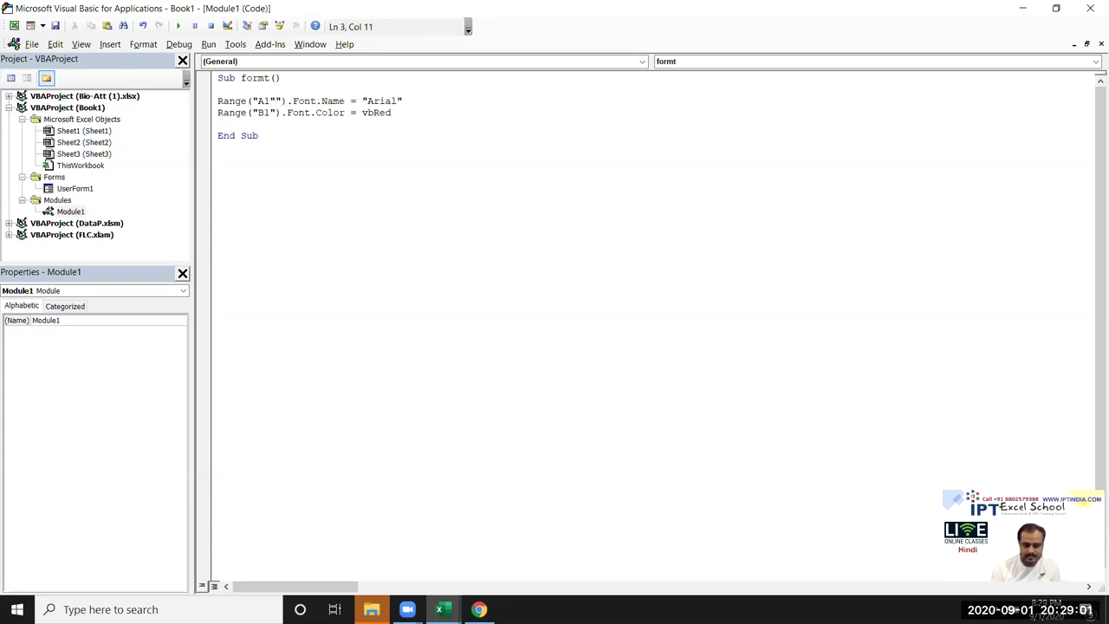
{"action": "type", "text": ":C1"}
Fix the stray-quote compile error and change the colour line's B1 to A1:C1.
{"action": "left_click", "coordinate": [277, 115]}
{"action": "key", "text": "Return"}
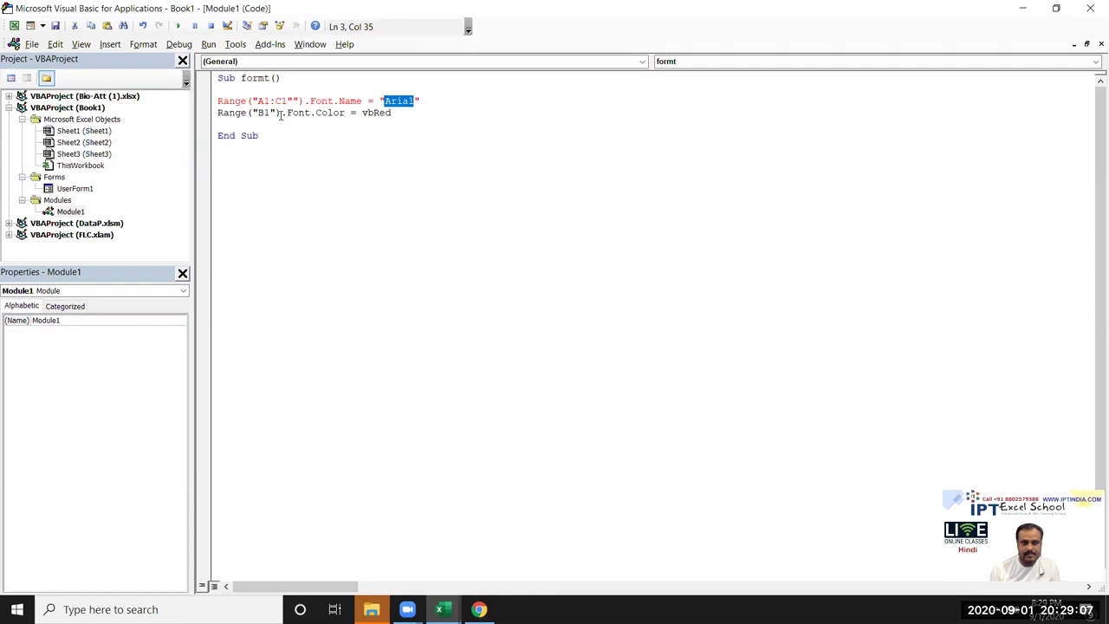
{"action": "left_click", "coordinate": [293, 102]}
{"action": "key", "text": "BackSpace"}
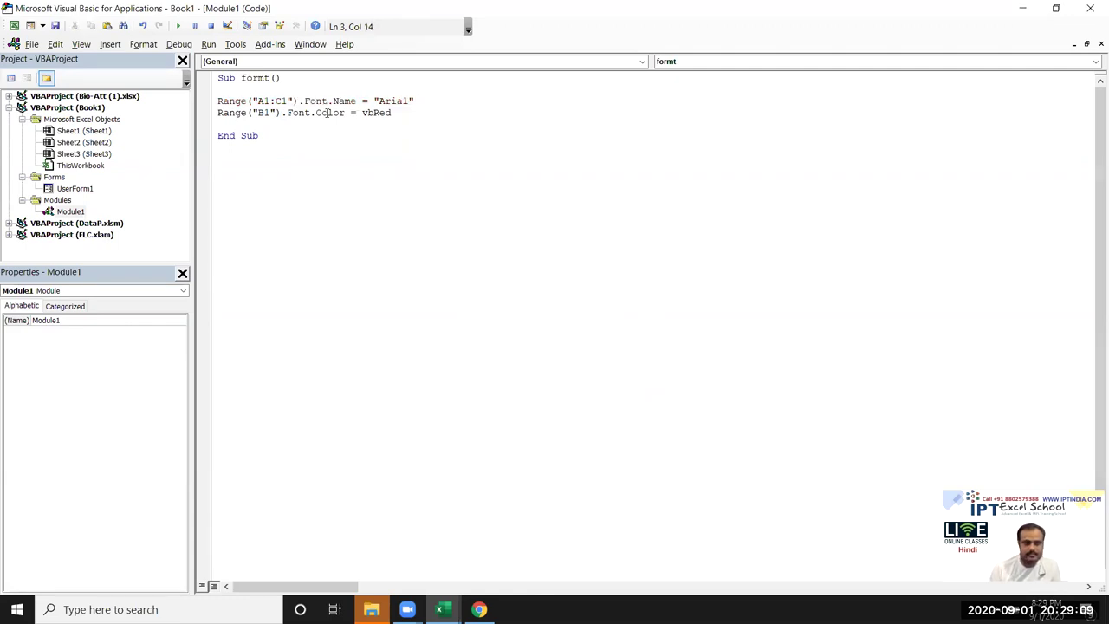
{"action": "key", "text": "Down"}
{"action": "key", "text": "Left"}
{"action": "key", "text": "Left"}
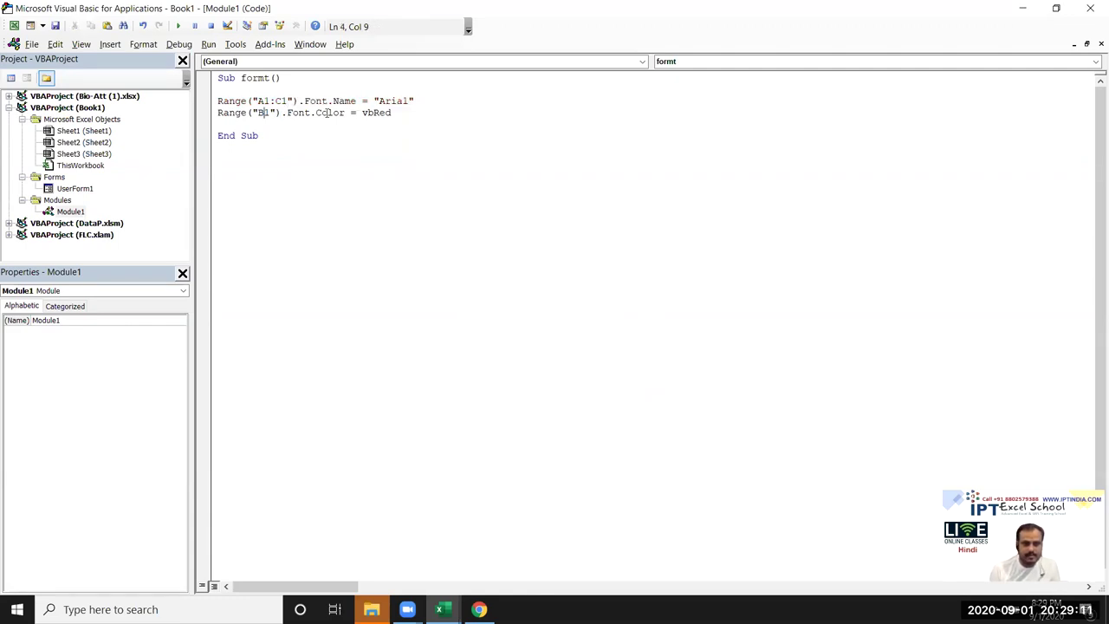
{"action": "key", "text": "Delete"}
{"action": "key", "text": "Delete"}
{"action": "type", "text": "A1:C1"}
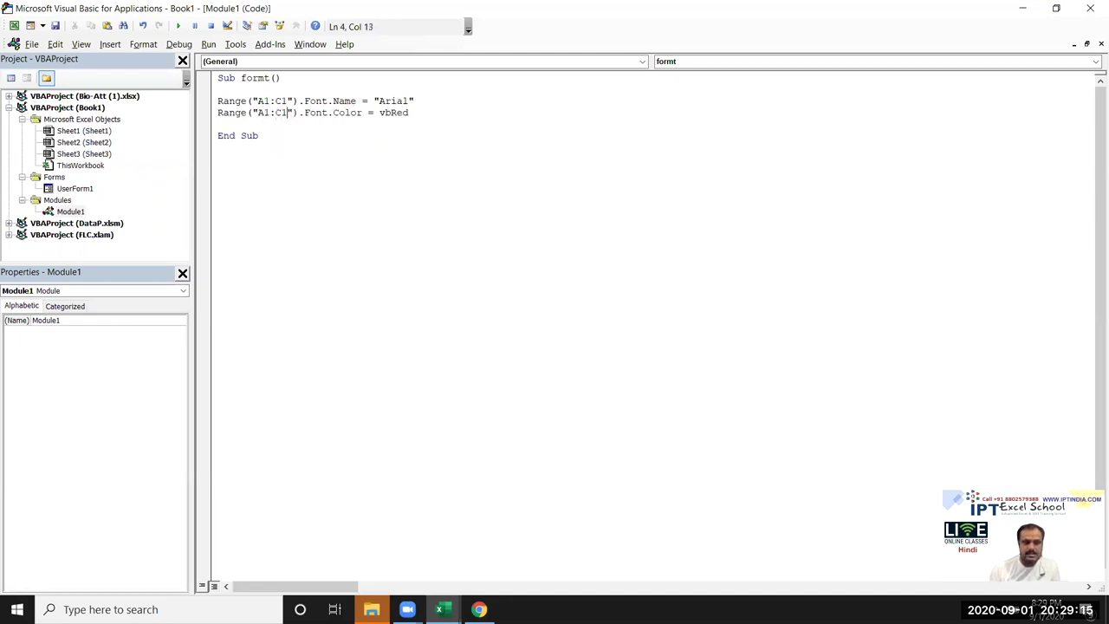
Duplicate the colour line and turn the copy into Font.Size = 12.
{"action": "left_click", "coordinate": [322, 125]}
{"action": "left_click", "coordinate": [221, 113]}
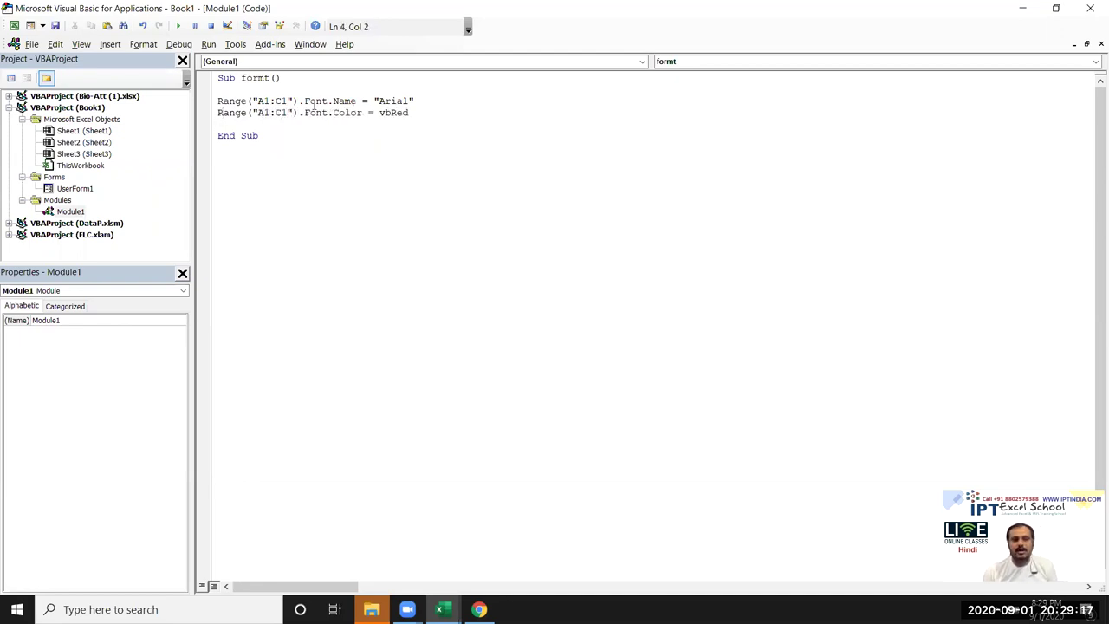
{"action": "key", "text": "shift+Down"}
{"action": "key", "text": "ctrl+c"}
{"action": "key", "text": "Right"}
{"action": "key", "text": "ctrl+v"}
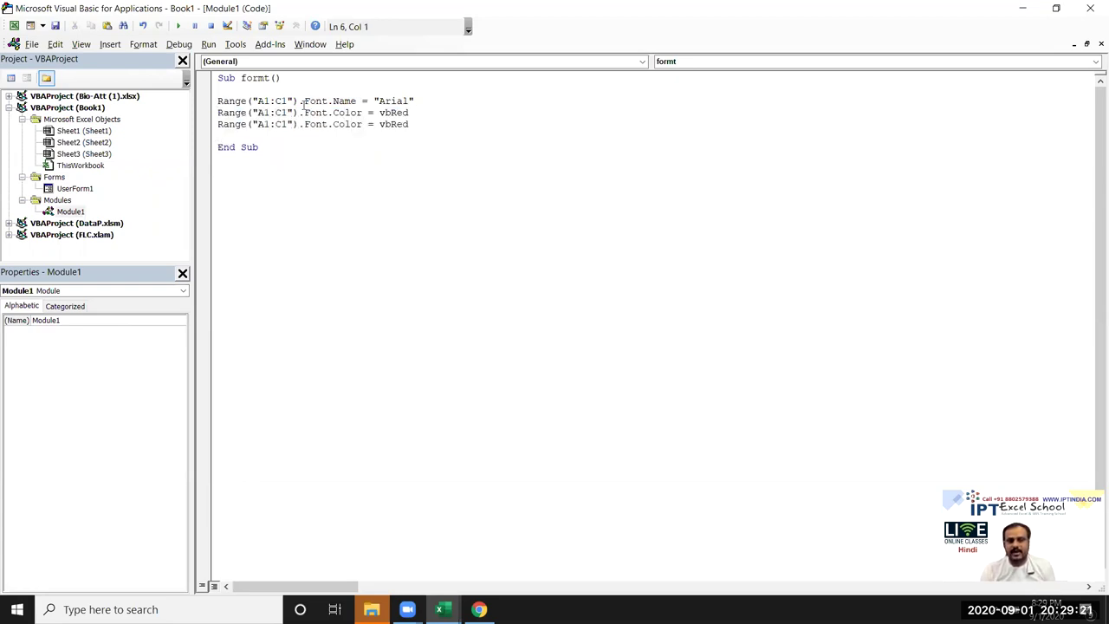
{"action": "double_click", "coordinate": [343, 125]}
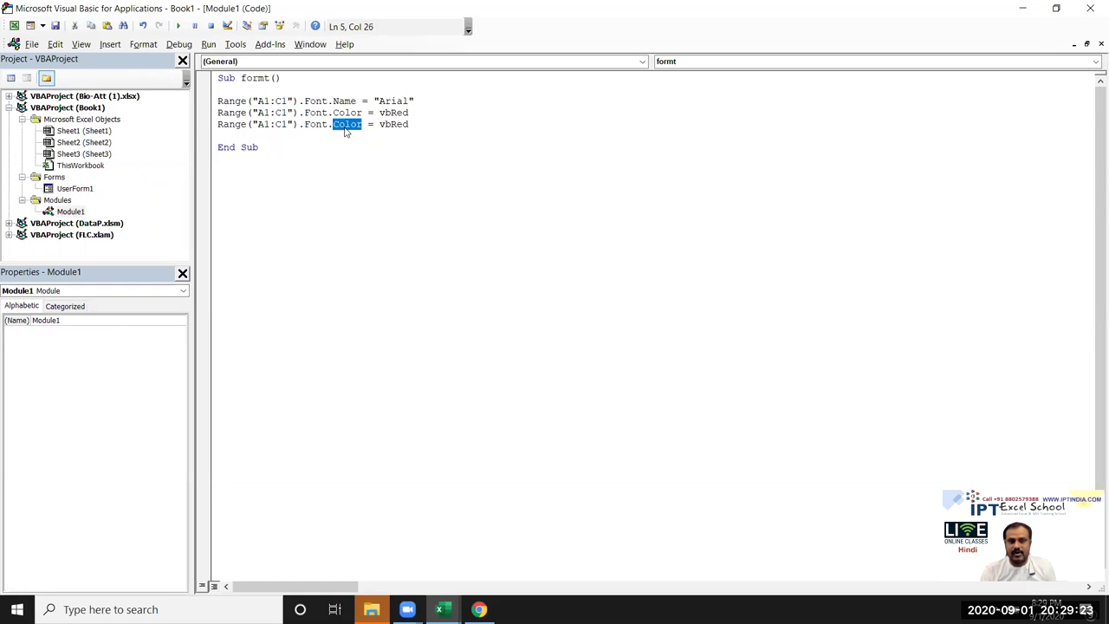
{"action": "type", "text": "size"}
{"action": "key", "text": "BackSpace"}
{"action": "key", "text": "BackSpace"}
{"action": "key", "text": "BackSpace"}
{"action": "key", "text": "BackSpace"}
{"action": "type", "text": "12"}
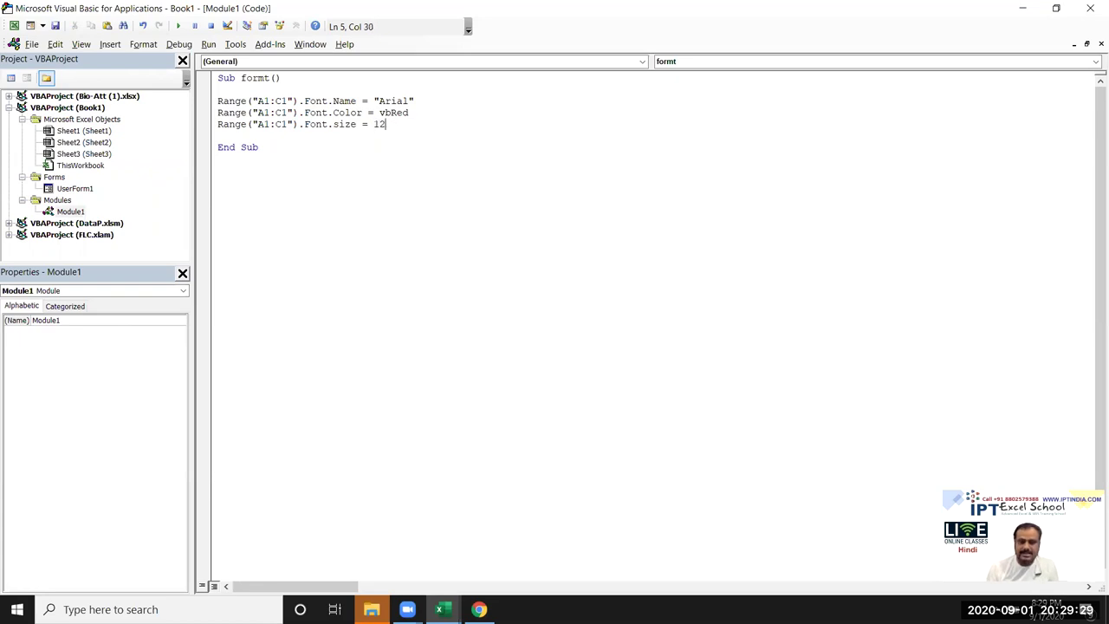
{"action": "left_click", "coordinate": [411, 146]}
Add blank lines before End Sub and compare the three Range("A1:C1").Font lines.
{"action": "left_click", "coordinate": [232, 134]}
{"action": "key", "text": "Return"}
{"action": "key", "text": "Return"}
{"action": "key", "text": "Return"}
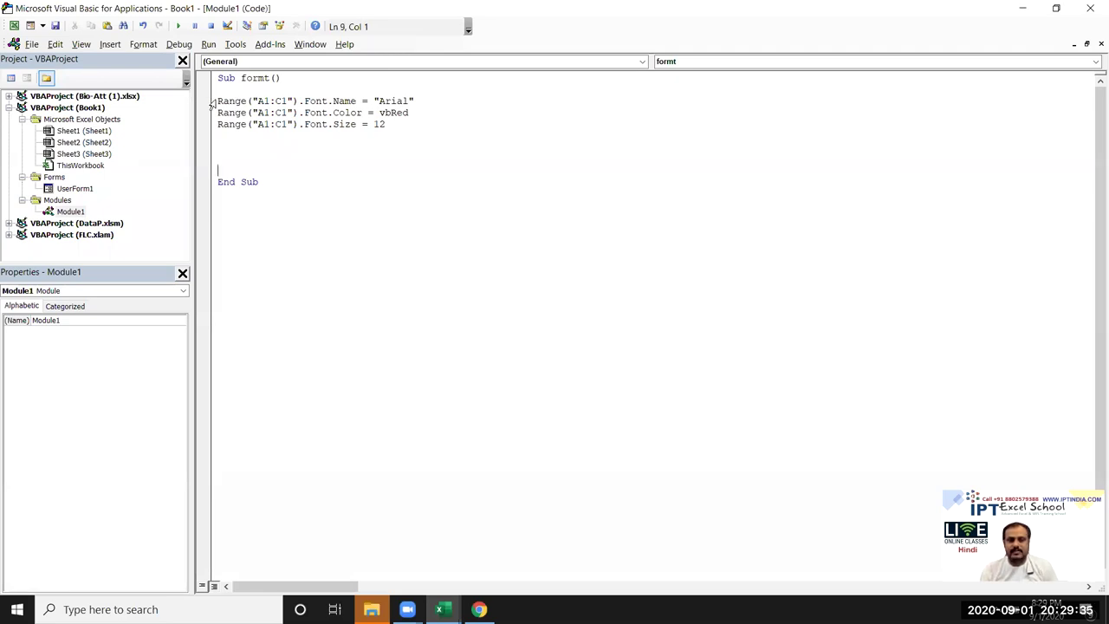
{"action": "left_click_drag", "start_coordinate": [219, 100], "coordinate": [329, 101]}
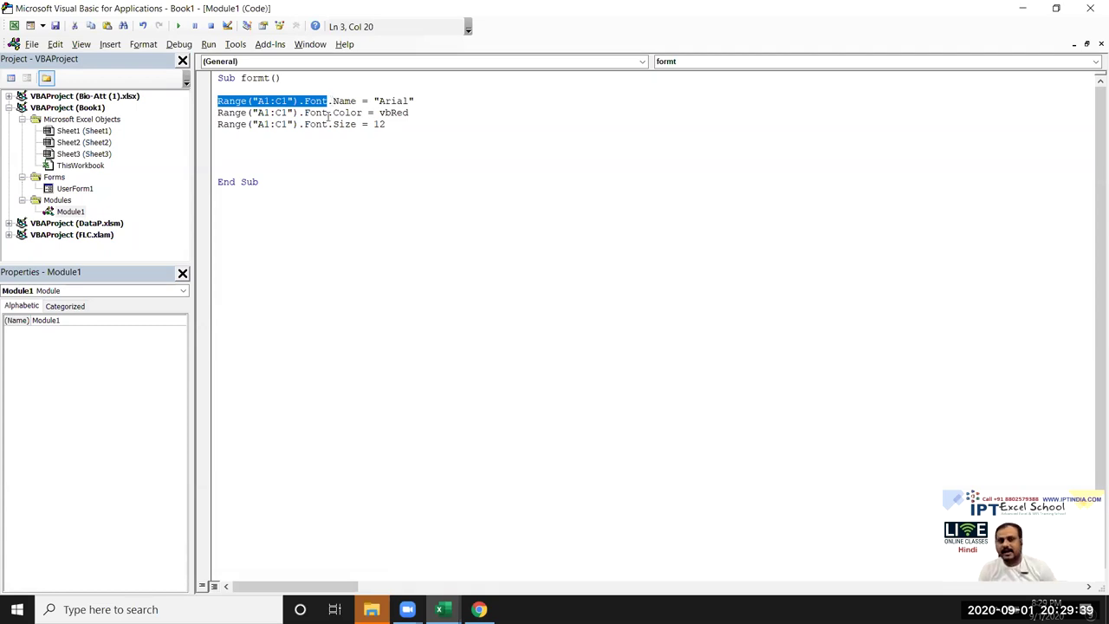
{"action": "left_click_drag", "start_coordinate": [426, 124], "coordinate": [213, 102]}
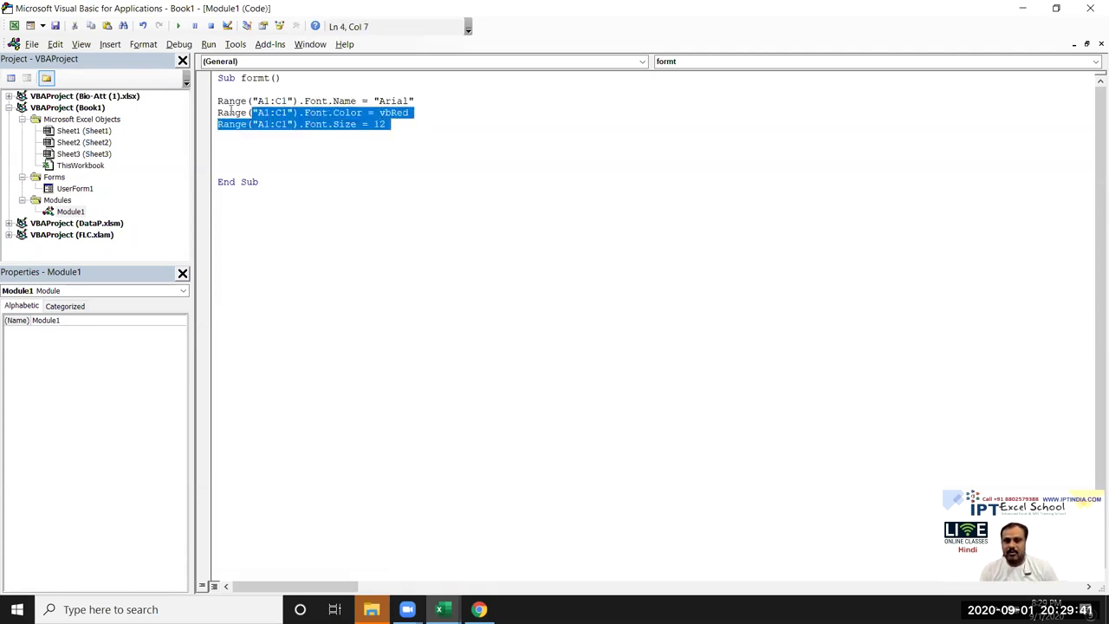
{"action": "left_click", "coordinate": [224, 148]}
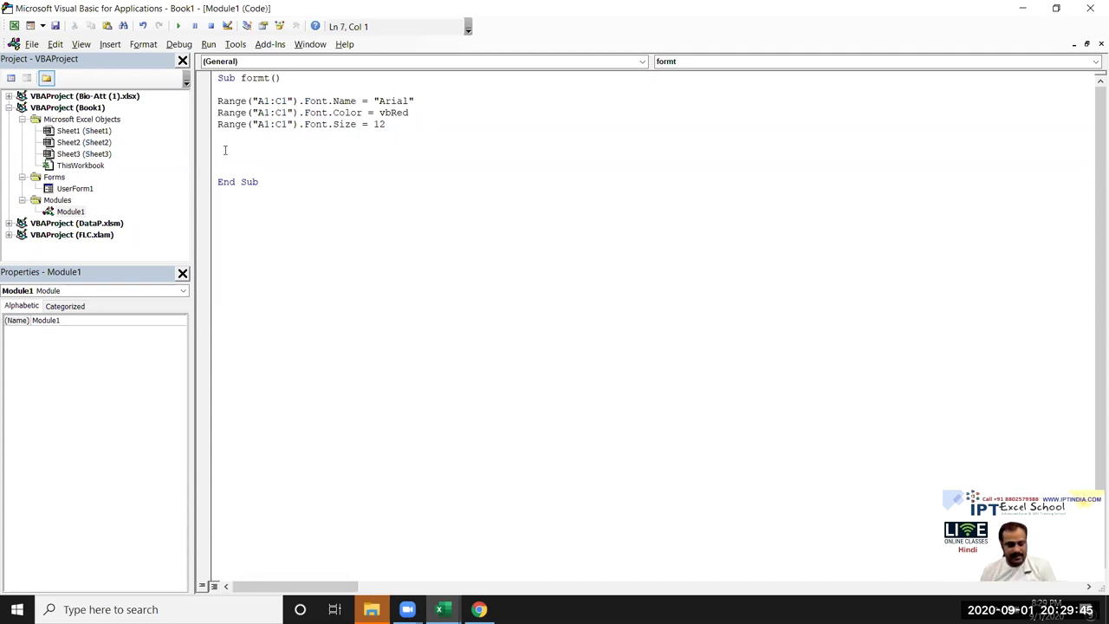
Start a With Range("A1:c1").Font block containing .Name = "Arial".
{"action": "type", "text": "with "}
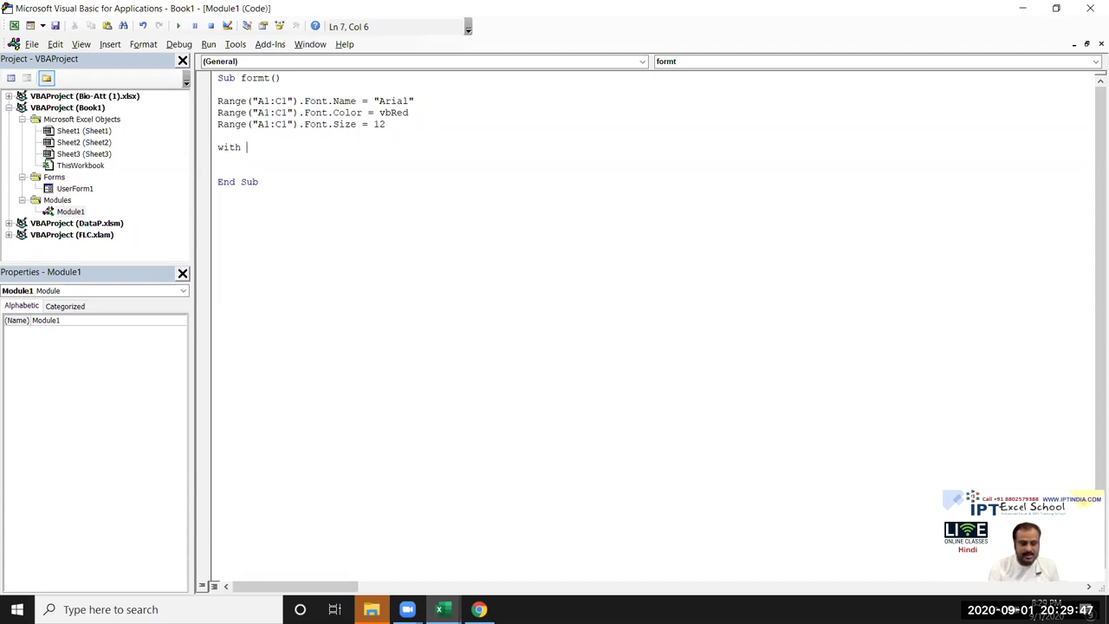
{"action": "type", "text": "range"}
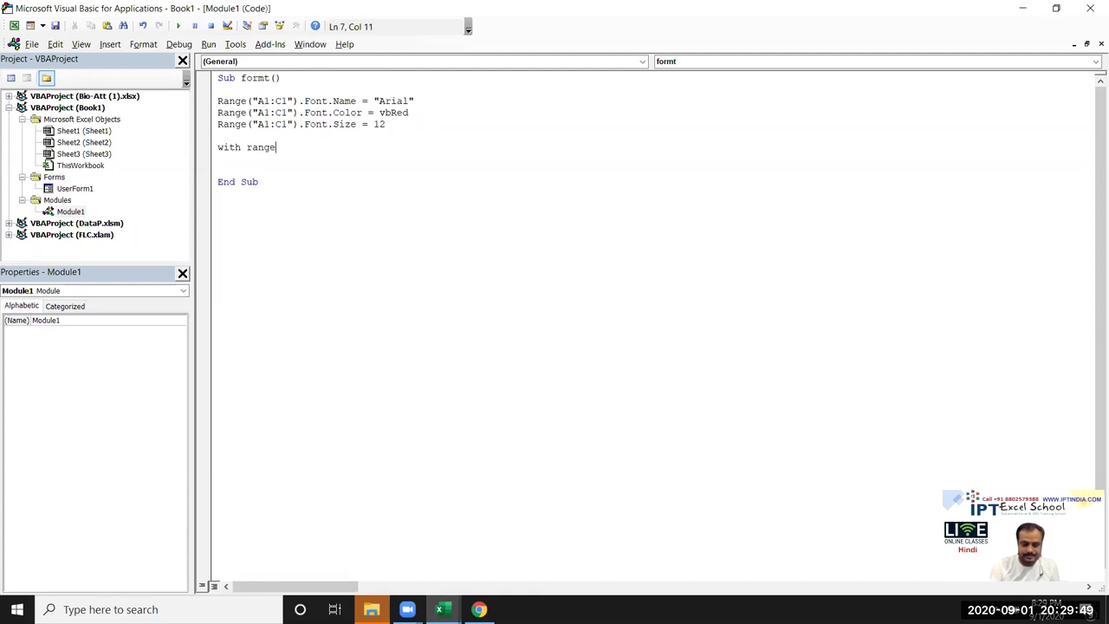
{"action": "type", "text": "(\"A1:c1\""}
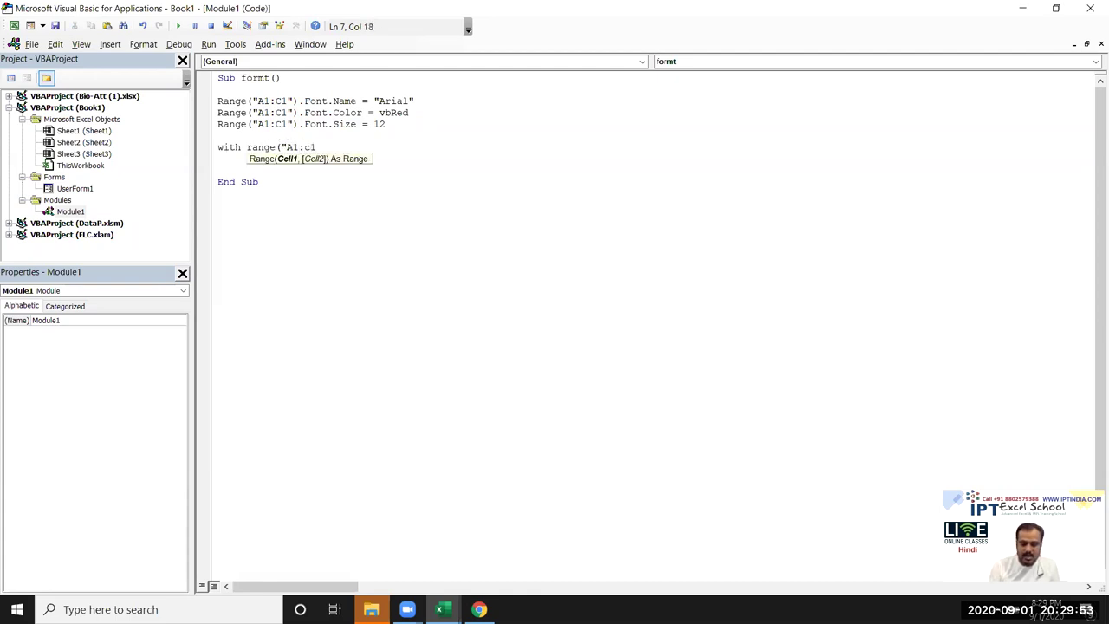
{"action": "type", "text": ").fo"}
{"action": "key", "text": "Tab"}
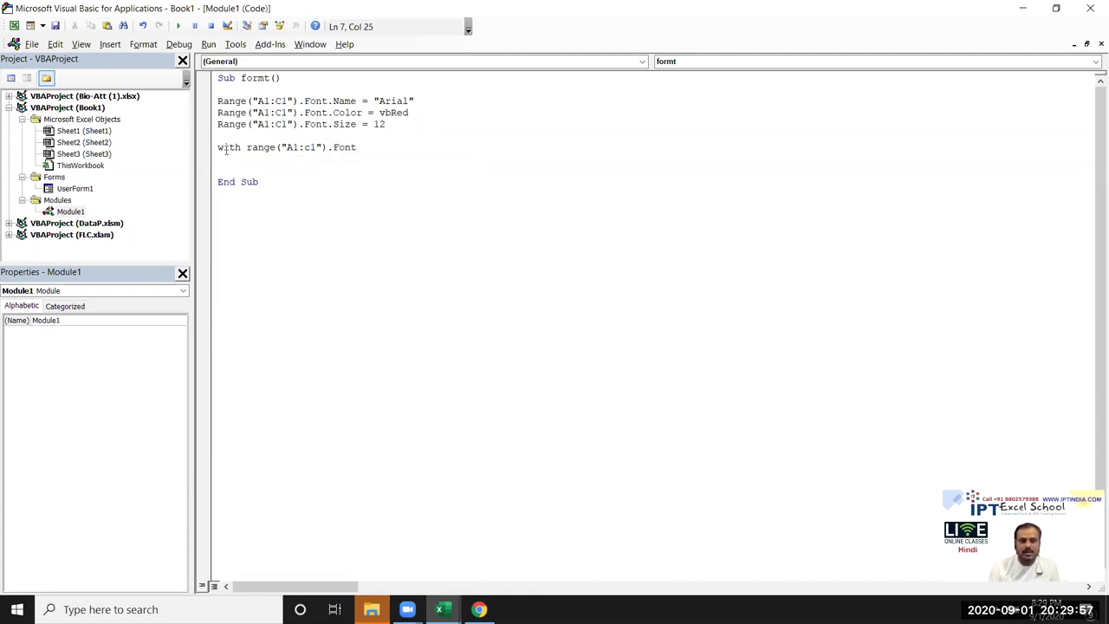
{"action": "key", "text": "Return"}
{"action": "key", "text": "Return"}
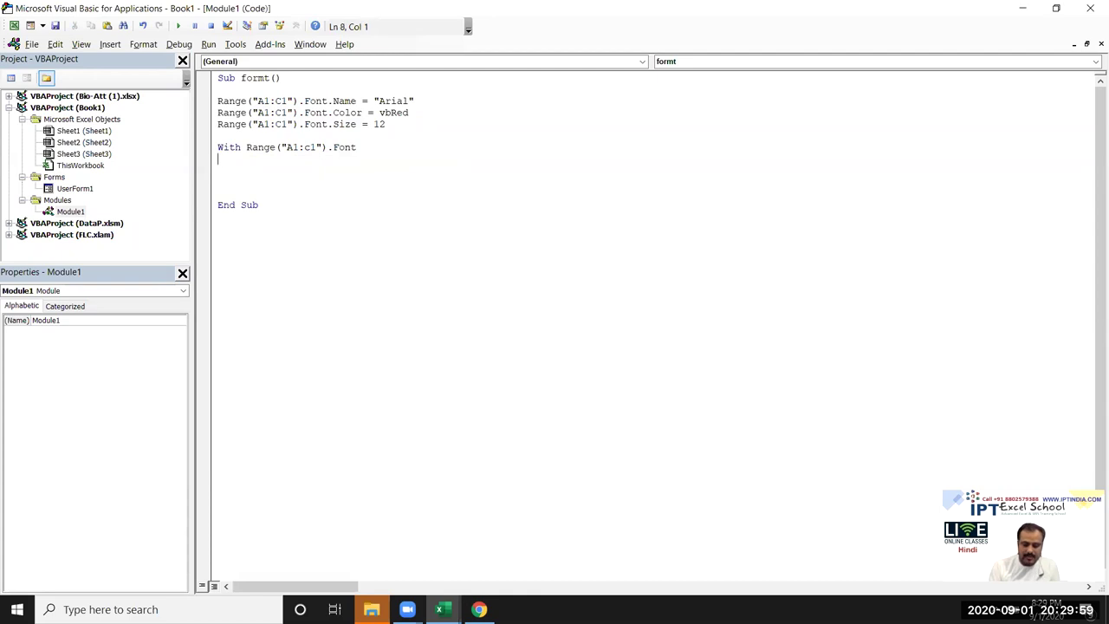
{"action": "type", "text": ".name"}
{"action": "key", "text": "Tab"}
{"action": "type", "text": "= \"Arial\""}
{"action": "key", "text": "Return"}
Add .Color = vbRed and .Size = 12 lines, then close the block with End With.
{"action": "type", "text": ".col"}
{"action": "key", "text": "Tab"}
{"action": "type", "text": "="}
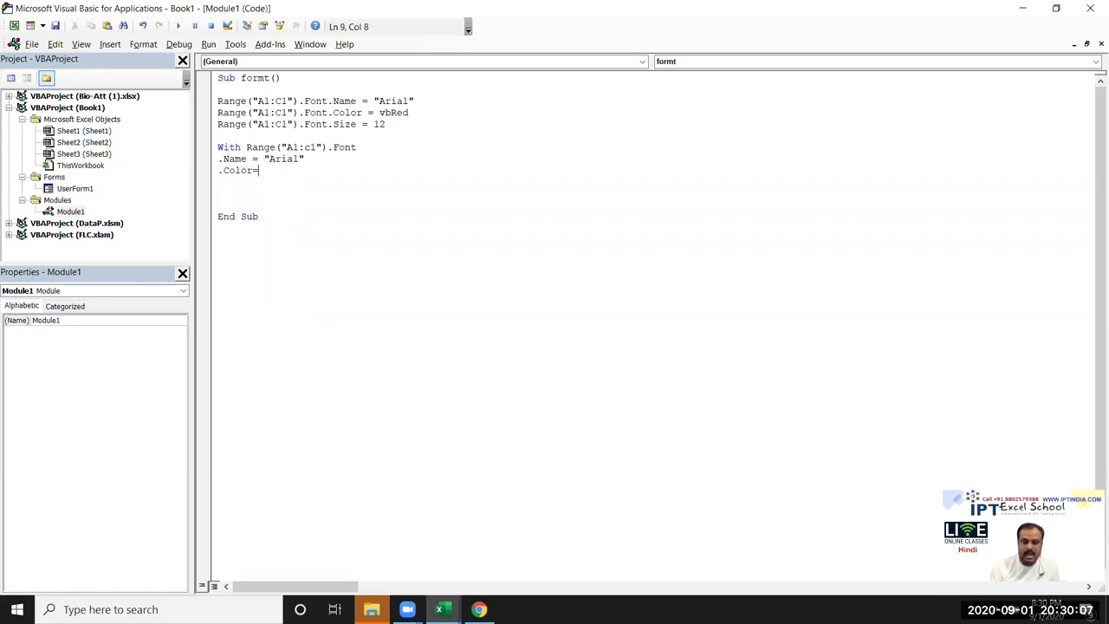
{"action": "type", "text": "vbred"}
{"action": "key", "text": "Return"}
{"action": "type", "text": ".size"}
{"action": "key", "text": "Tab"}
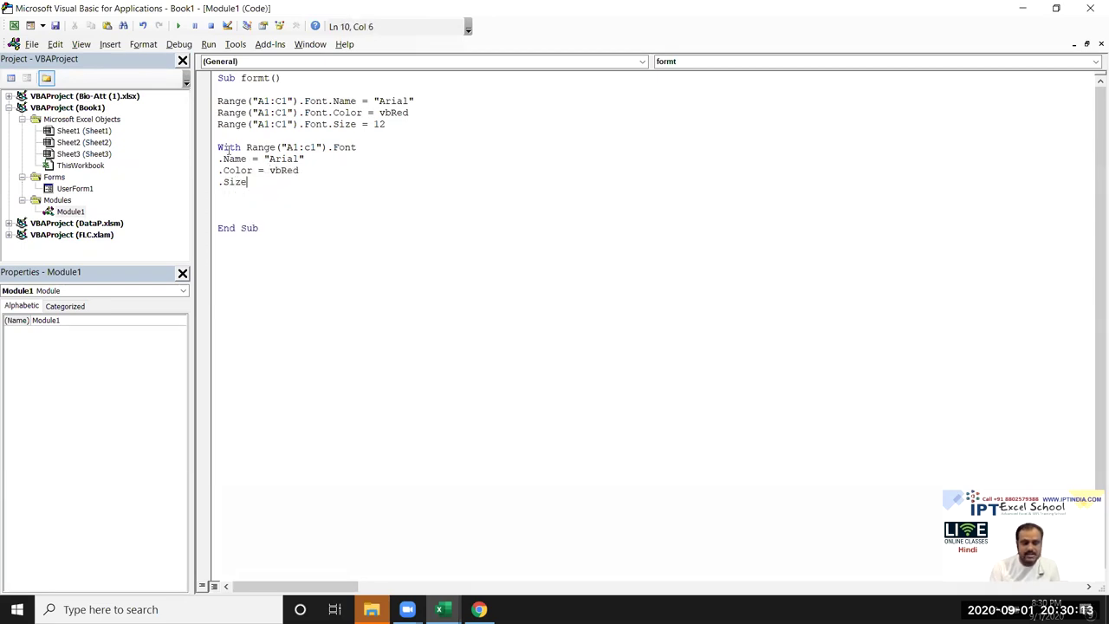
{"action": "type", "text": "=12"}
{"action": "key", "text": "Return"}
{"action": "type", "text": "end with"}
{"action": "key", "text": "Return"}
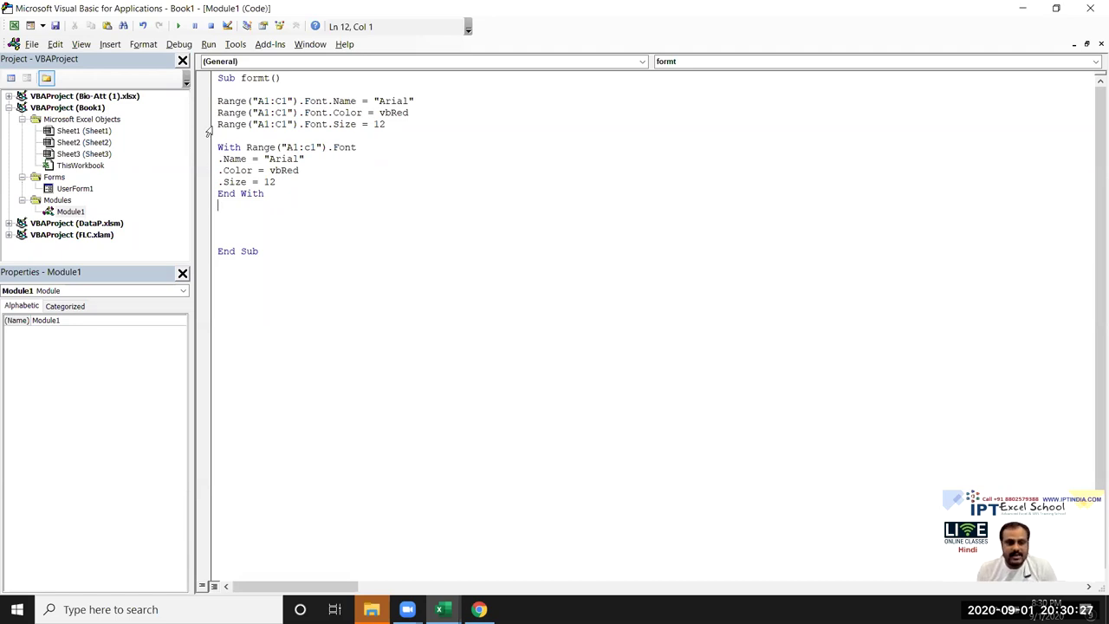
{"action": "left_click_drag", "start_coordinate": [217, 124], "coordinate": [299, 124]}
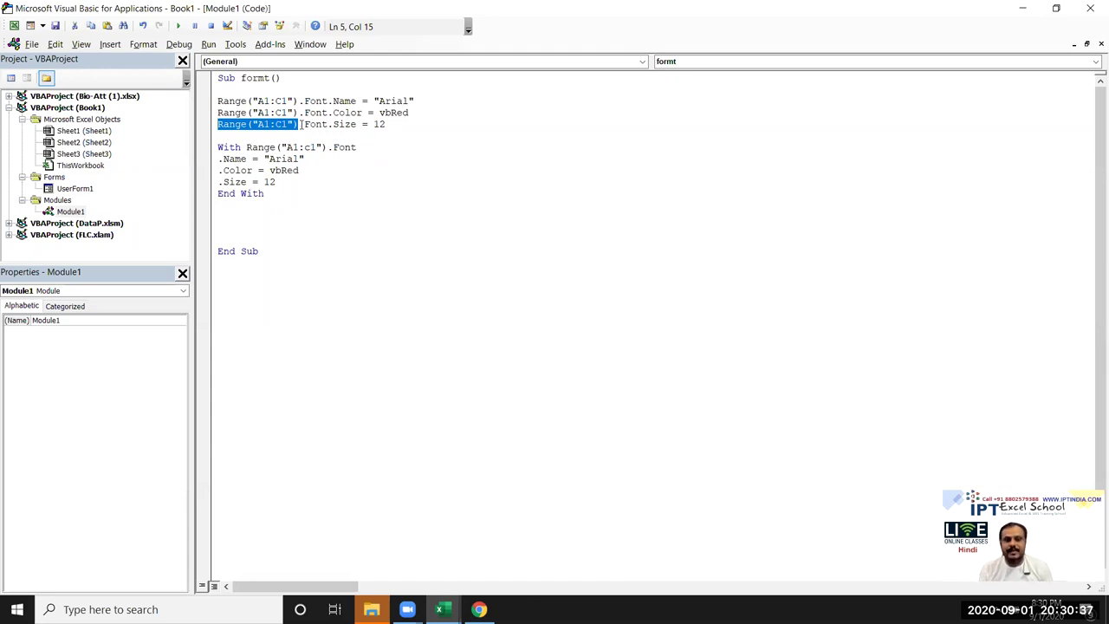
{"action": "double_click", "coordinate": [295, 161]}
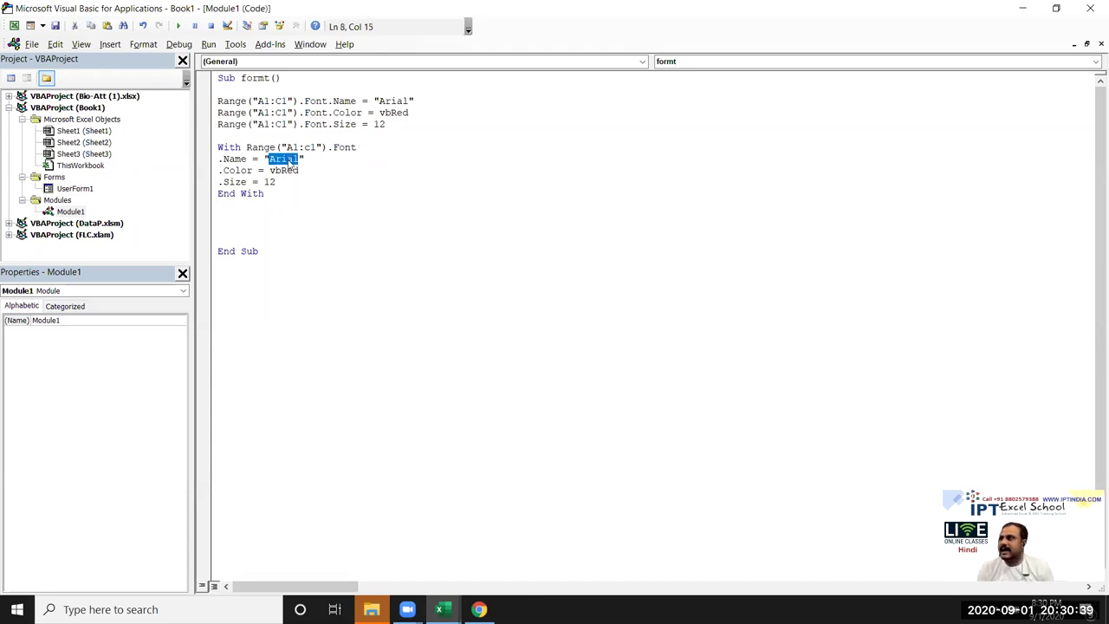
{"action": "double_click", "coordinate": [284, 171]}
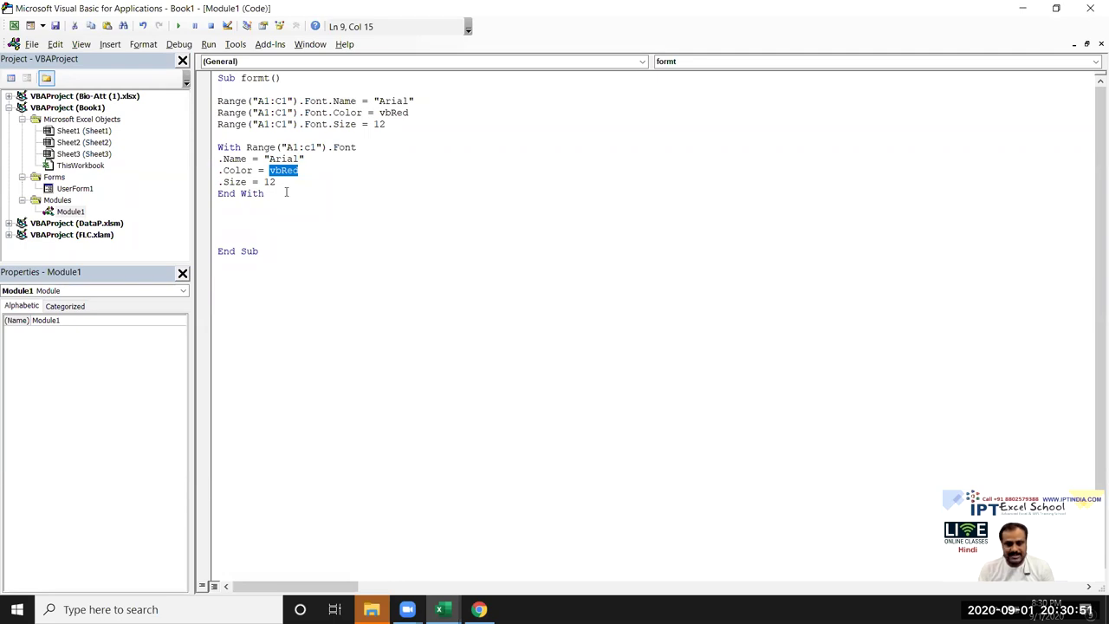
Change the With block colour to rgb(120,85,36) and switch back to Excel.
{"action": "type", "text": "vbGreen"}
{"action": "key", "text": "Down"}
{"action": "key", "text": "Up"}
{"action": "key", "text": "BackSpace"}
{"action": "key", "text": "BackSpace"}
{"action": "key", "text": "BackSpace"}
{"action": "key", "text": "BackSpace"}
{"action": "key", "text": "BackSpace"}
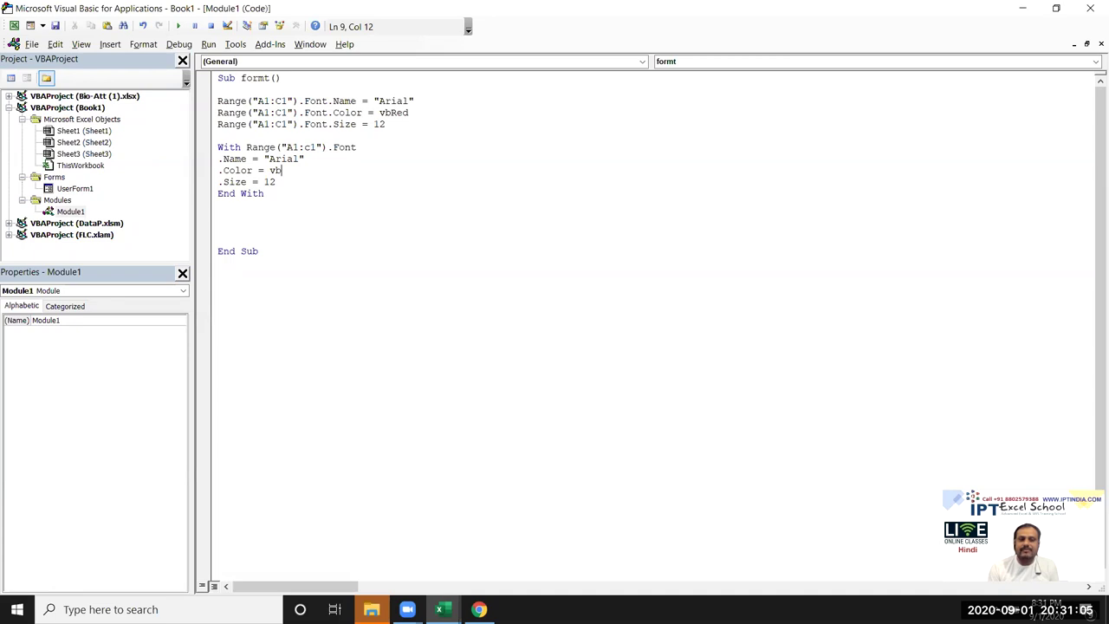
{"action": "key", "text": "BackSpace"}
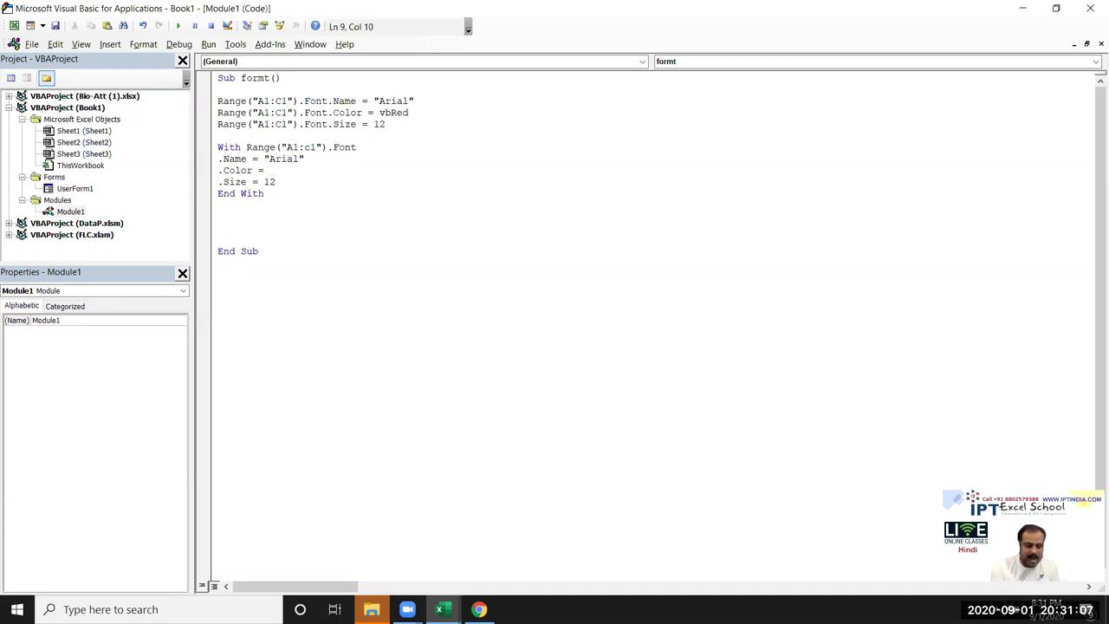
{"action": "type", "text": "rgb"}
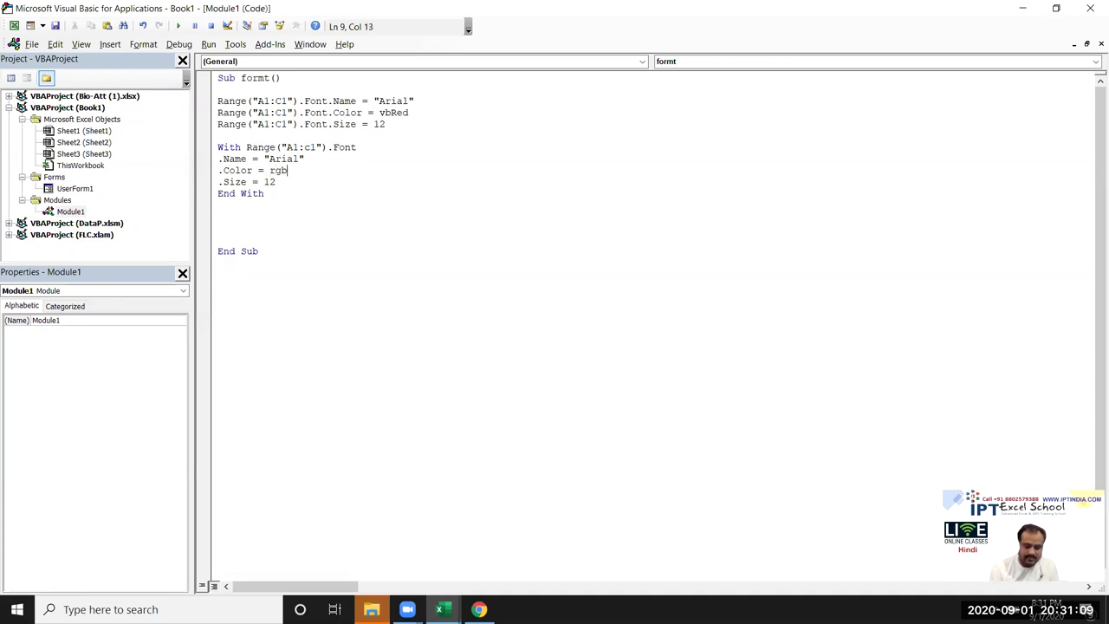
{"action": "type", "text": "(120,85"}
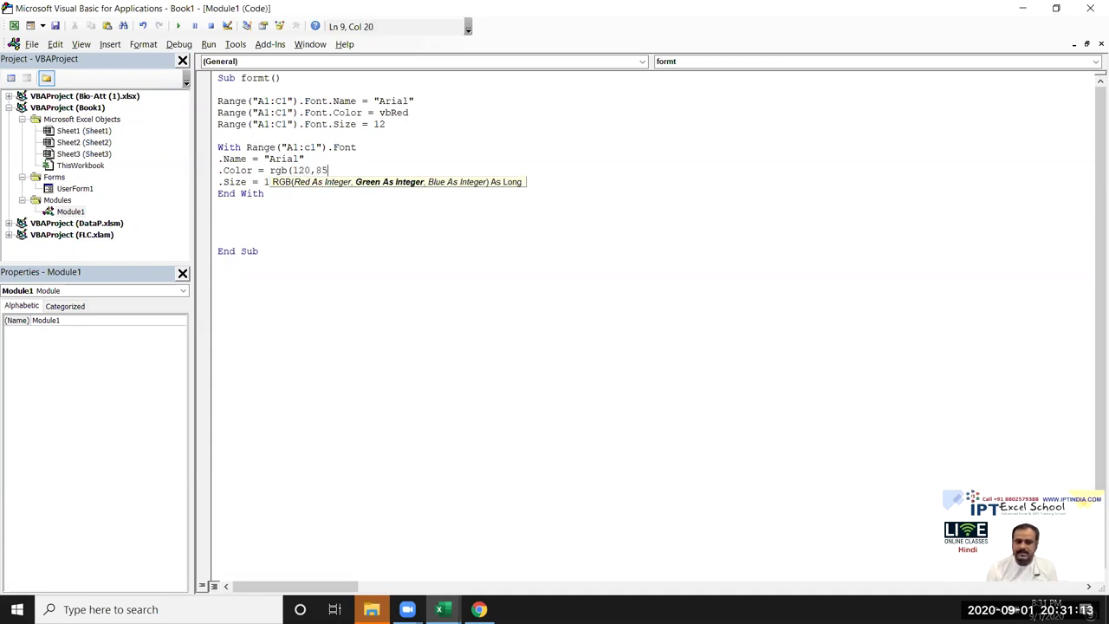
{"action": "type", "text": ",36"}
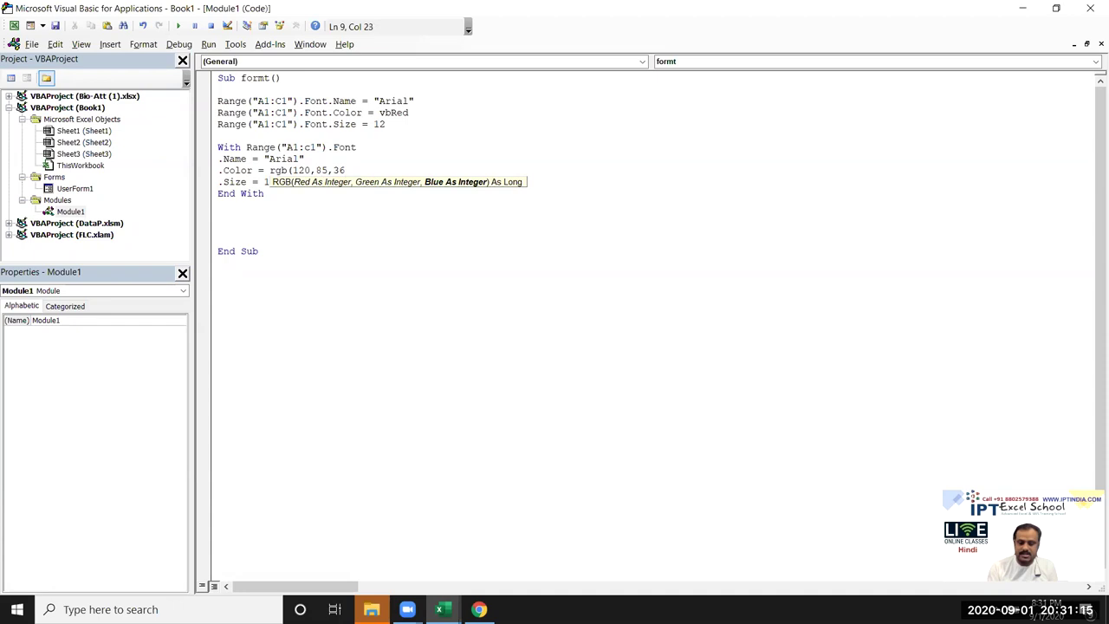
{"action": "type", "text": ")"}
{"action": "key", "text": "Return"}
{"action": "key", "text": "Delete"}
{"action": "key", "text": "alt+F11"}
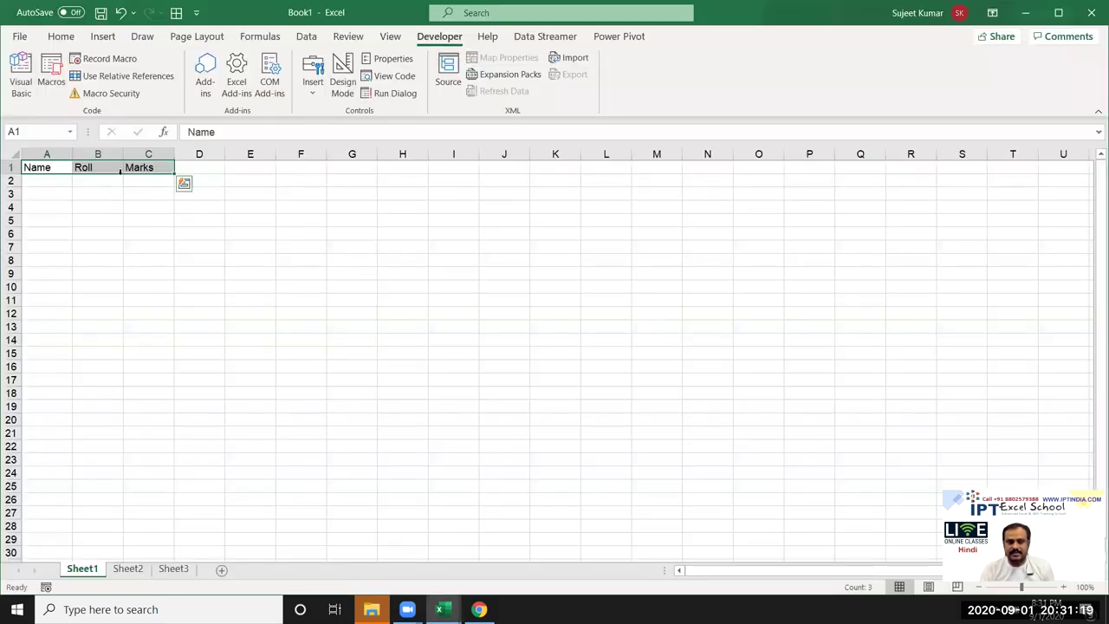
Fill A1:C1 dark orange, confirm its RGB is 198, 89, 17, then return to the code.
{"action": "left_click", "coordinate": [61, 36]}
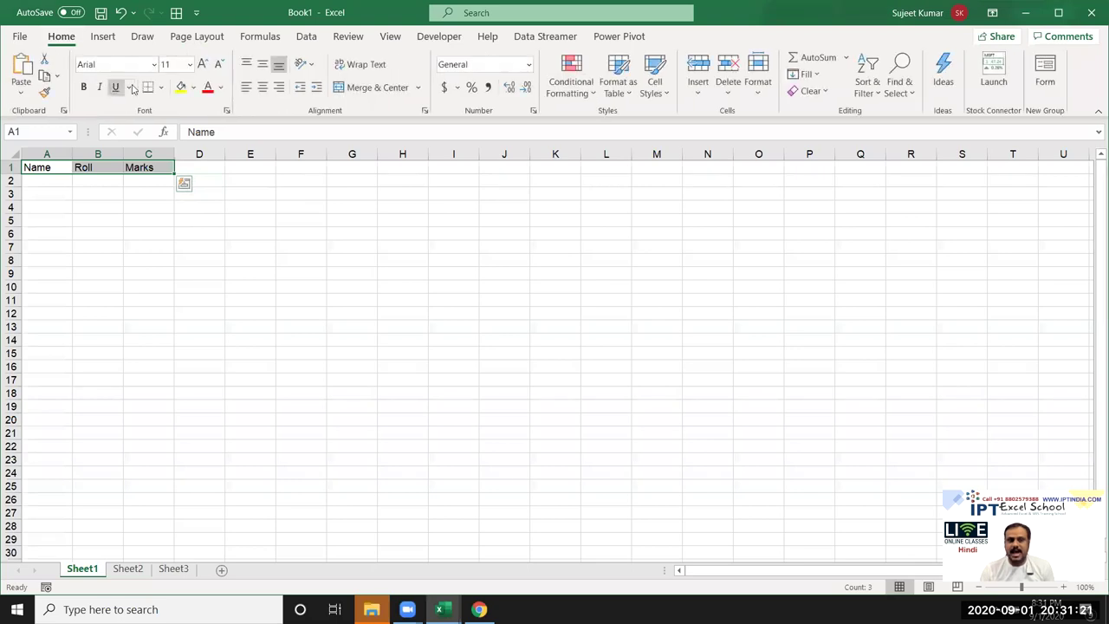
{"action": "left_click", "coordinate": [194, 87]}
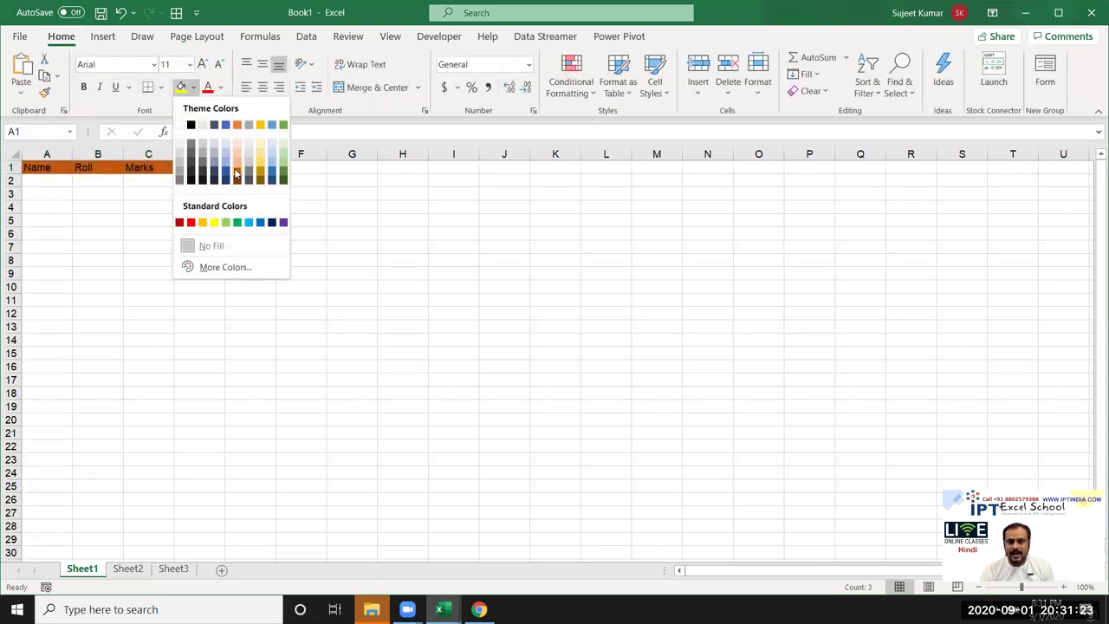
{"action": "left_click", "coordinate": [235, 174]}
{"action": "left_click", "coordinate": [194, 88]}
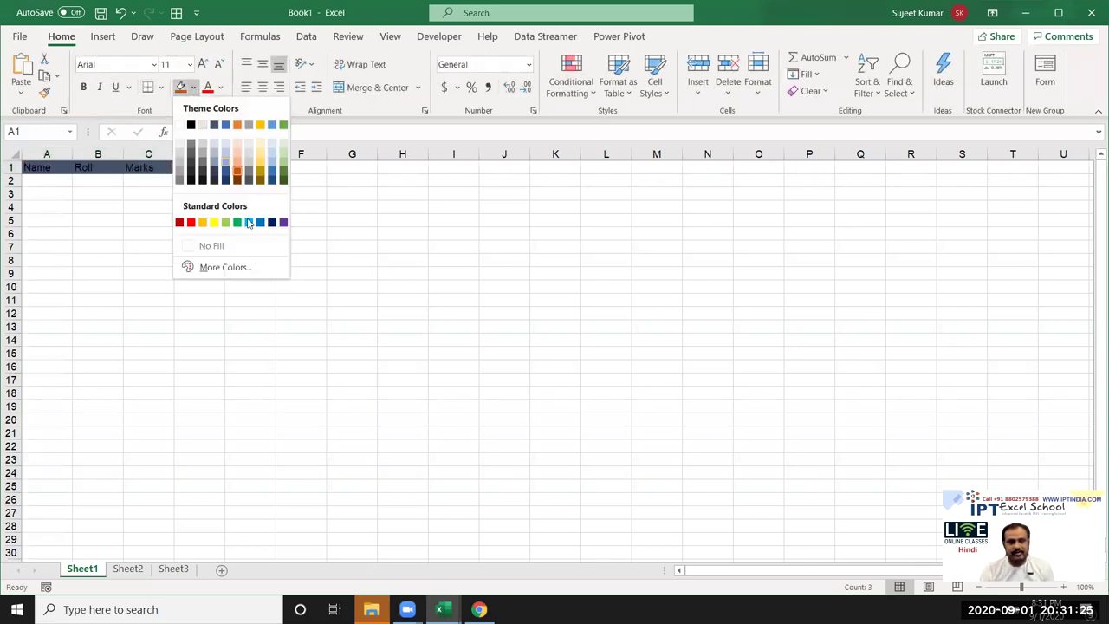
{"action": "left_click", "coordinate": [246, 270]}
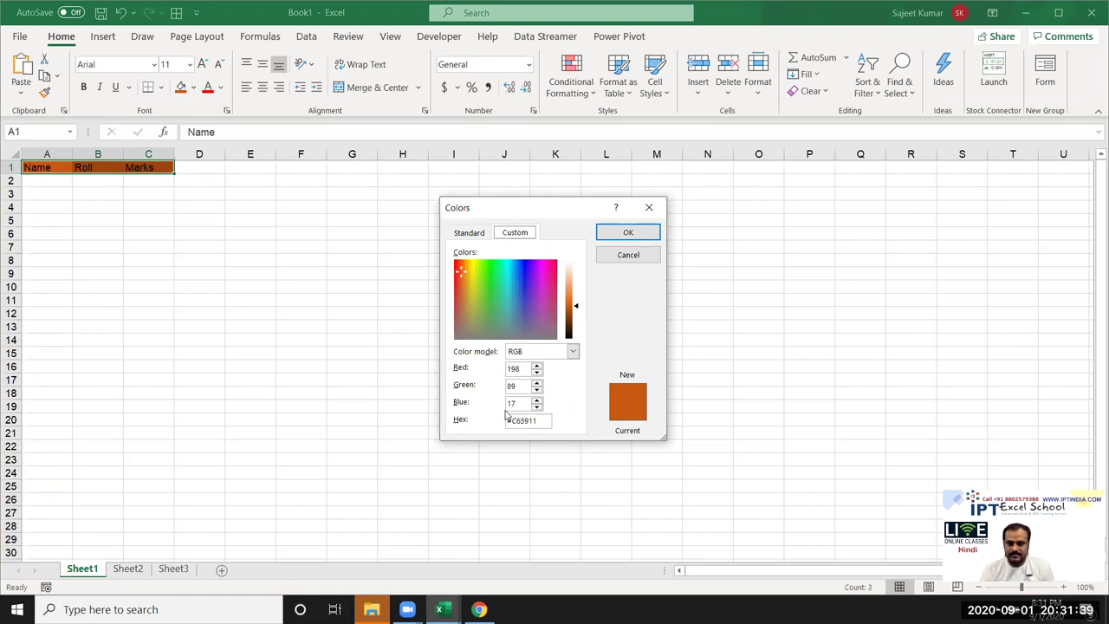
{"action": "left_click", "coordinate": [645, 266]}
{"action": "key", "text": "alt+F11"}
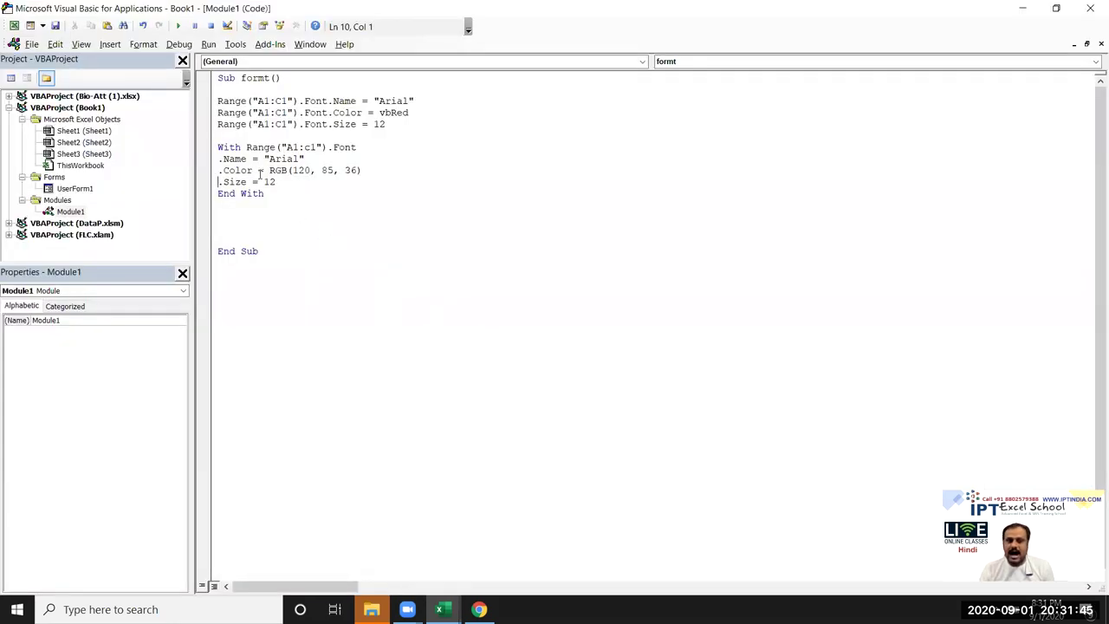
Replace the RGB colour line with .ColorIndex = 12 and bring up ColorIndex help with F1.
{"action": "left_click_drag", "start_coordinate": [270, 170], "coordinate": [374, 169]}
{"action": "key", "text": "Delete"}
{"action": "key", "text": "BackSpace"}
{"action": "key", "text": "BackSpace"}
{"action": "key", "text": "BackSpace"}
{"action": "key", "text": "BackSpace"}
{"action": "key", "text": "BackSpace"}
{"action": "key", "text": "BackSpace"}
{"action": "key", "text": "BackSpace"}
{"action": "key", "text": "BackSpace"}
{"action": "key", "text": "BackSpace"}
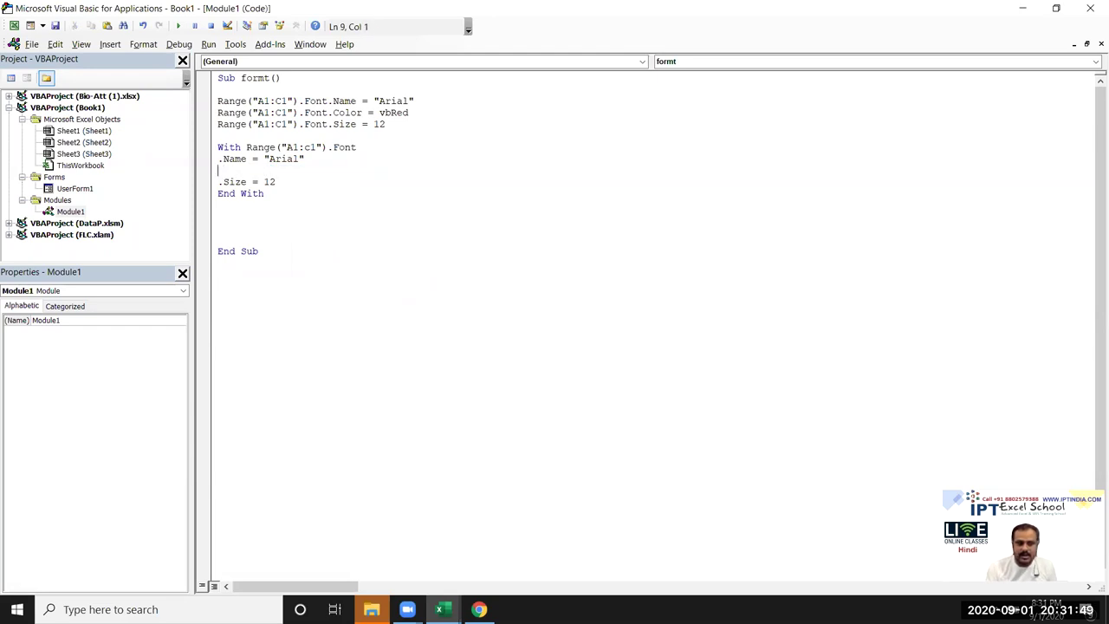
{"action": "type", "text": ".co"}
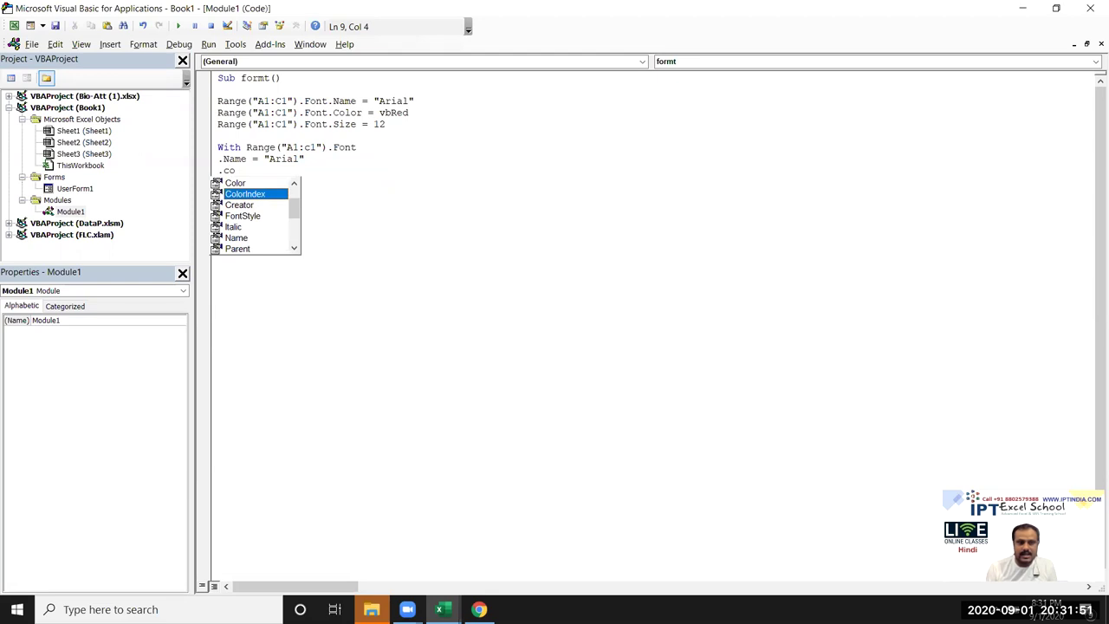
{"action": "key", "text": "Tab"}
{"action": "type", "text": "= 12"}
{"action": "key", "text": "Return"}
{"action": "key", "text": "Delete"}
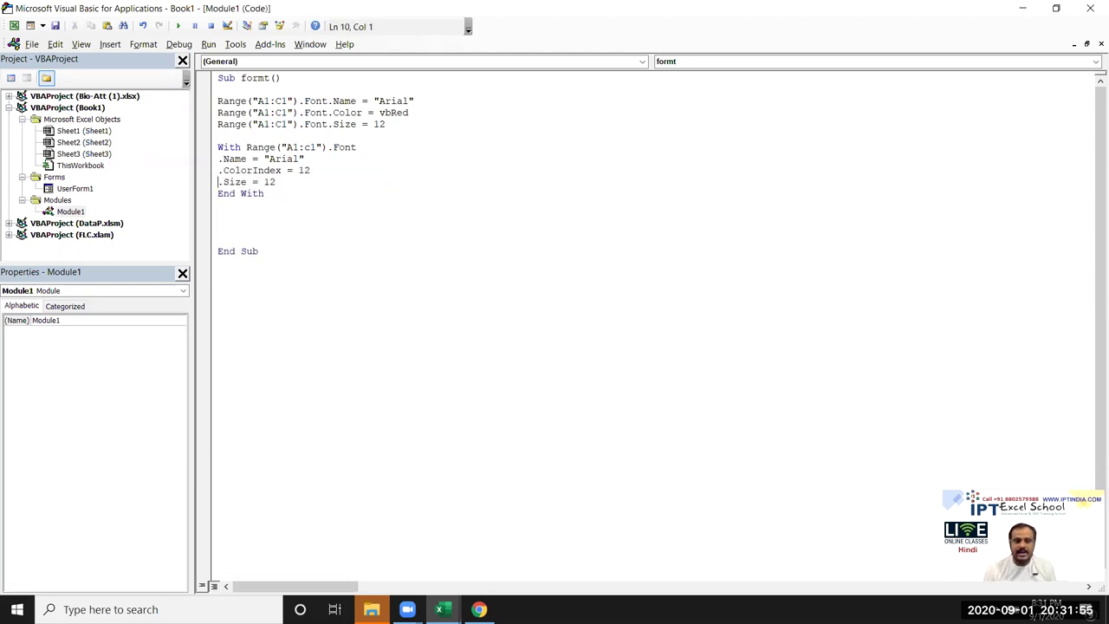
{"action": "double_click", "coordinate": [265, 171]}
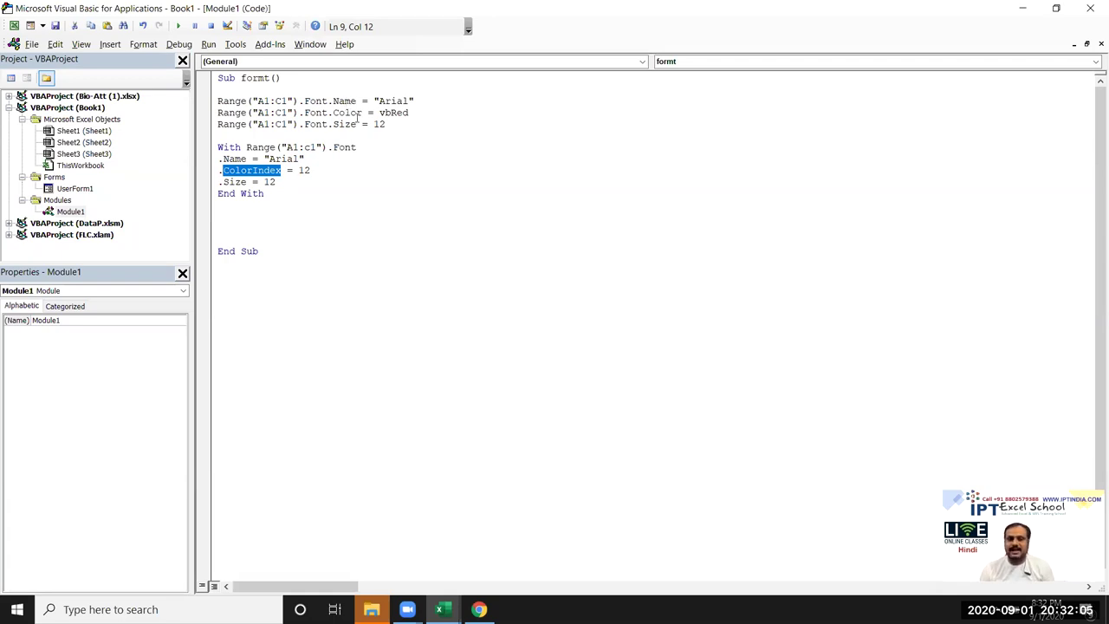
{"action": "key", "text": "F1"}
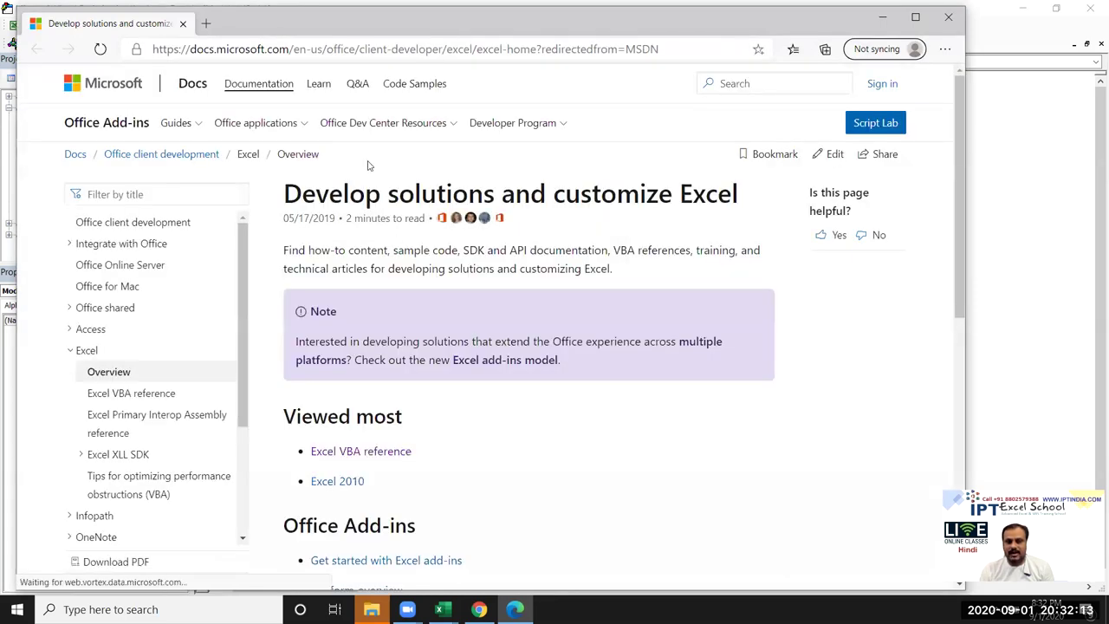
Search Microsoft Docs for 'colorindex vba' via the ColorIndex search suggestion.
{"action": "left_click", "coordinate": [753, 80]}
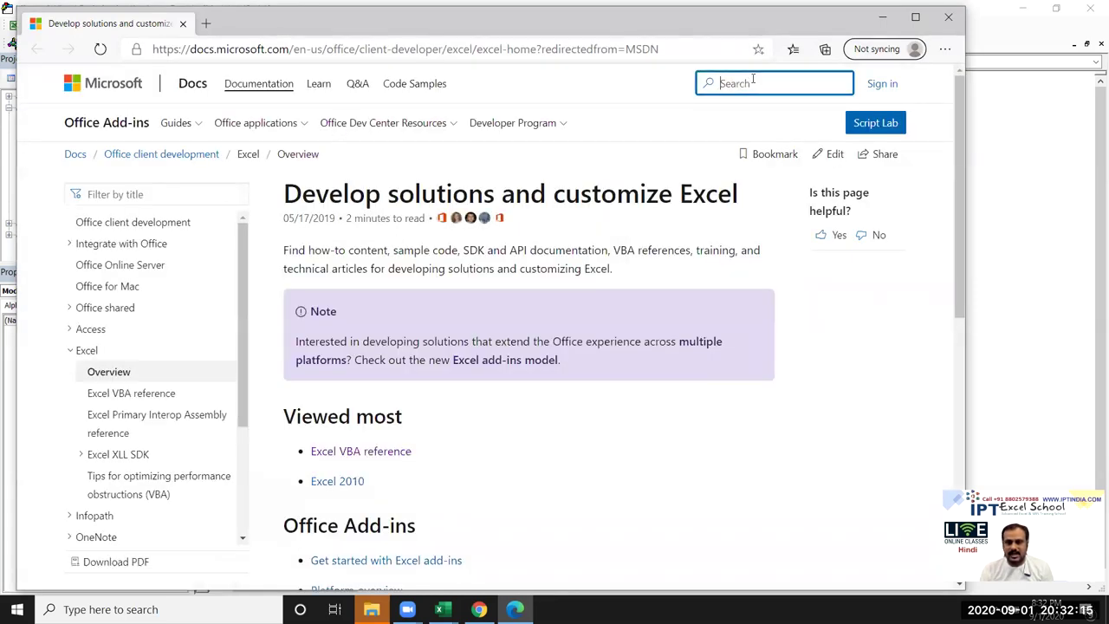
{"action": "type", "text": "ColorIndex"}
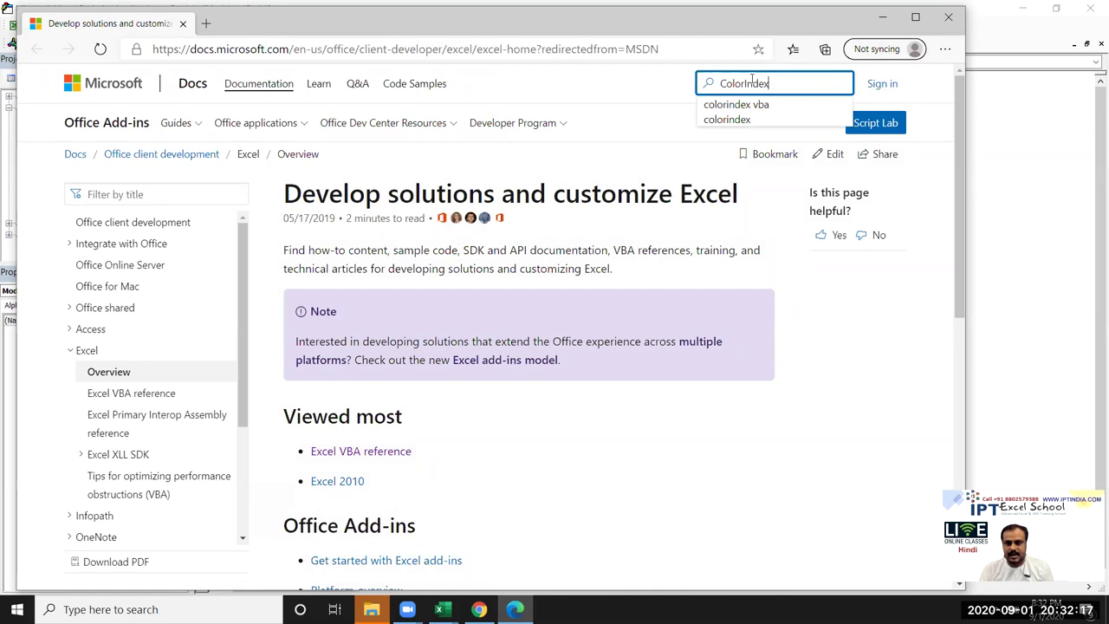
{"action": "left_click", "coordinate": [750, 105]}
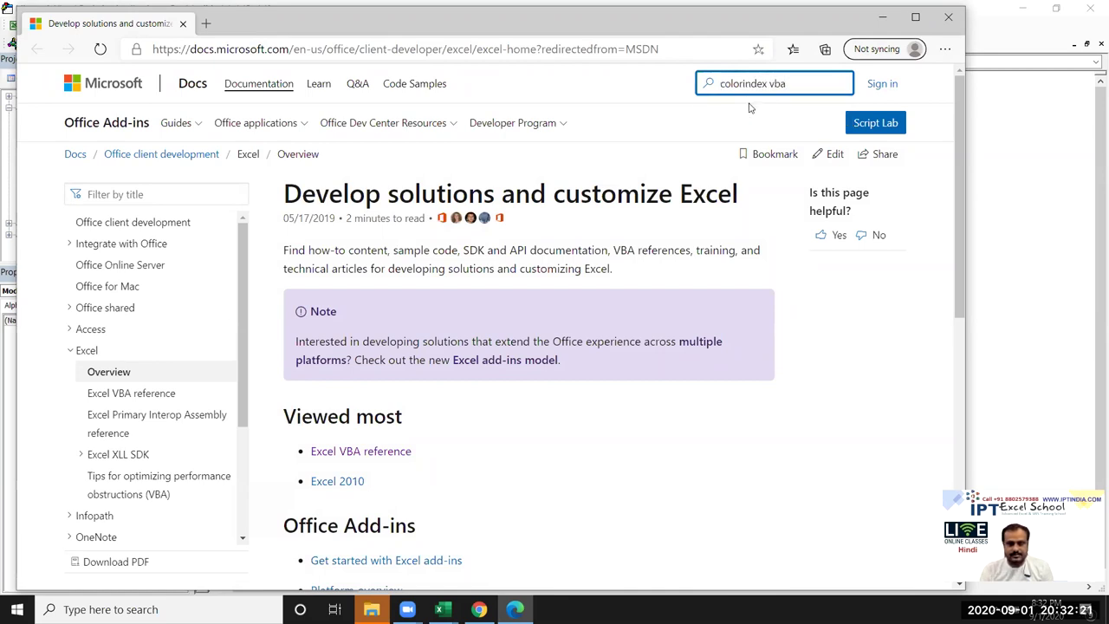
{"action": "scroll", "coordinate": [480, 281], "scroll_direction": "down", "scroll_amount": 2}
{"action": "scroll", "coordinate": [479, 281], "scroll_direction": "up", "scroll_amount": 2}
{"action": "key", "text": "Return"}
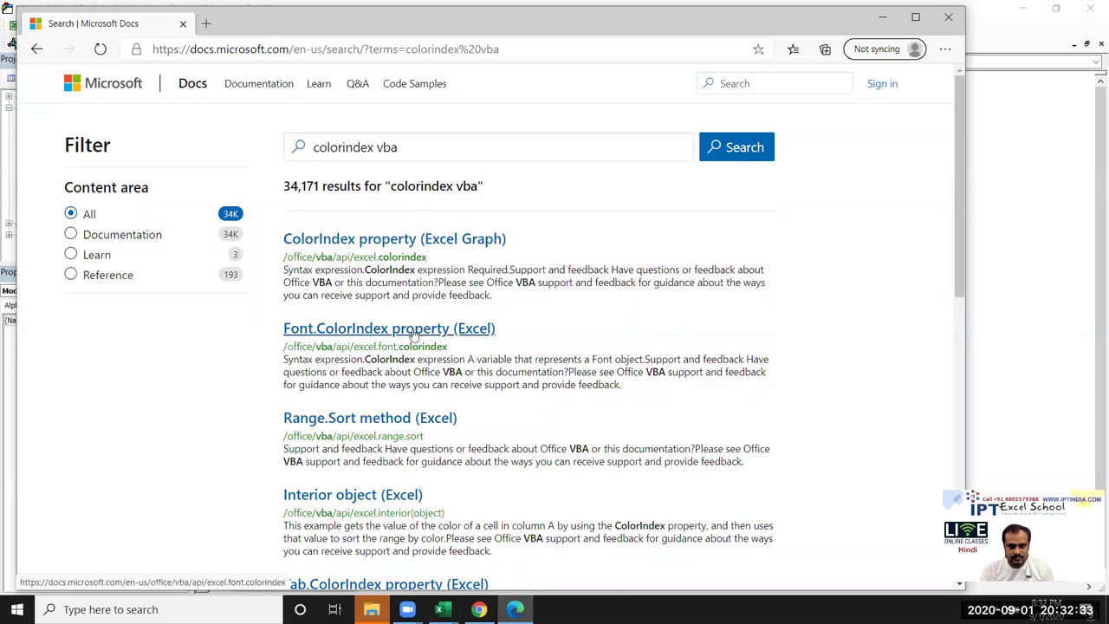
Open the 'ColorIndex property (Excel Graph)' article and scroll to its colour-index table.
{"action": "left_click", "coordinate": [403, 242]}
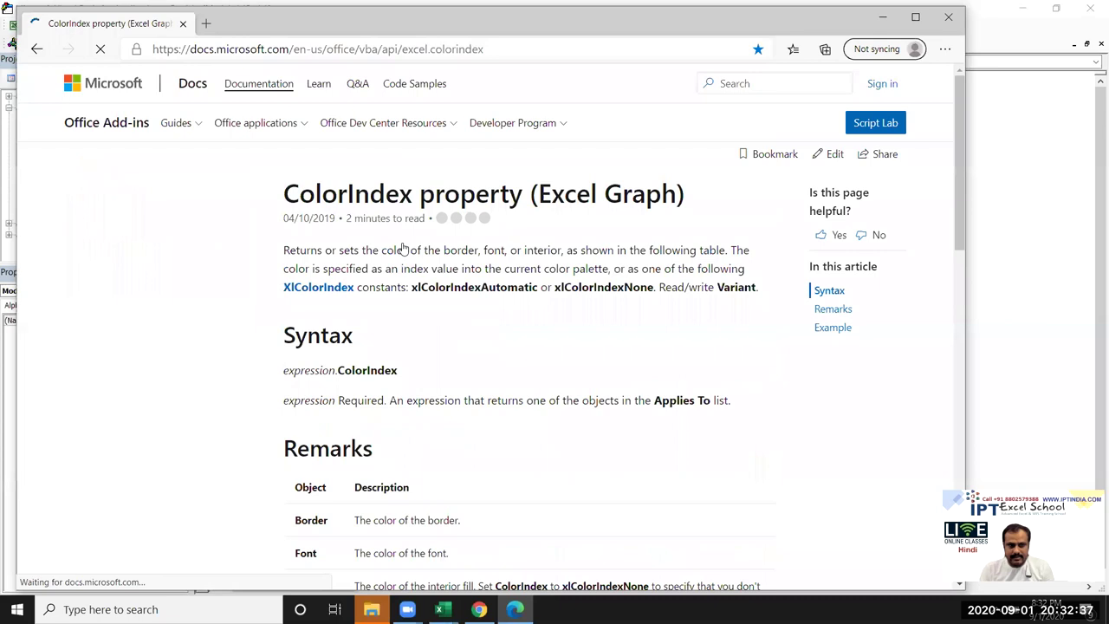
{"action": "scroll", "coordinate": [448, 373], "scroll_direction": "down", "scroll_amount": 3}
{"action": "scroll", "coordinate": [448, 373], "scroll_direction": "down", "scroll_amount": 3}
{"action": "scroll", "coordinate": [448, 373], "scroll_direction": "up", "scroll_amount": 2}
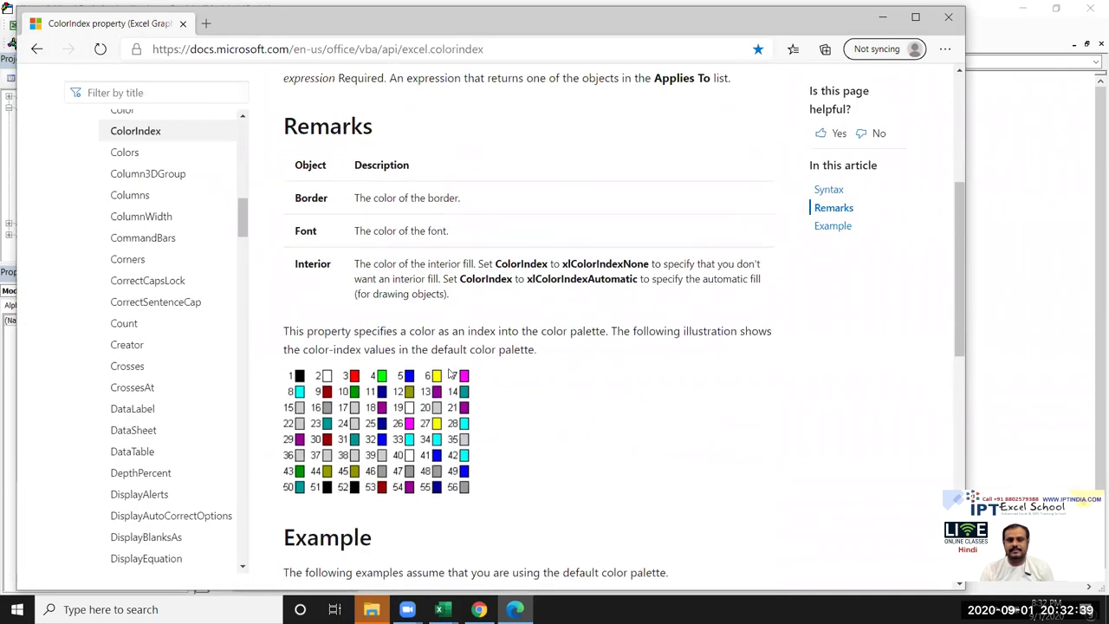
{"action": "scroll", "coordinate": [451, 368], "scroll_direction": "down", "scroll_amount": 1}
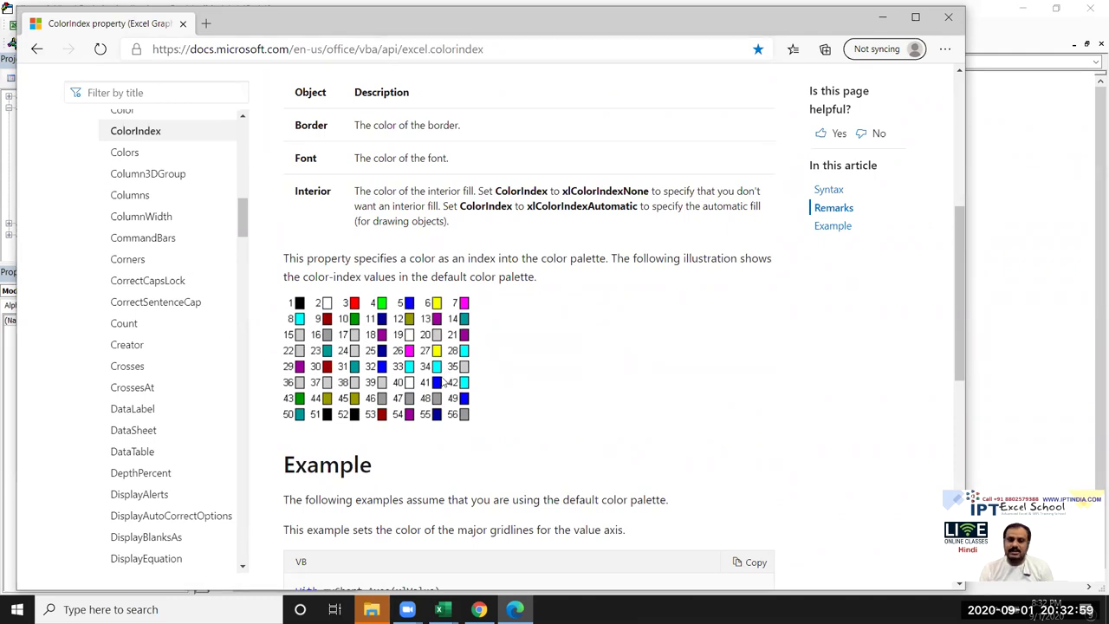
Highlight the colour-index palette image, then bring the VBA editor back to the front.
{"action": "double_click", "coordinate": [341, 362]}
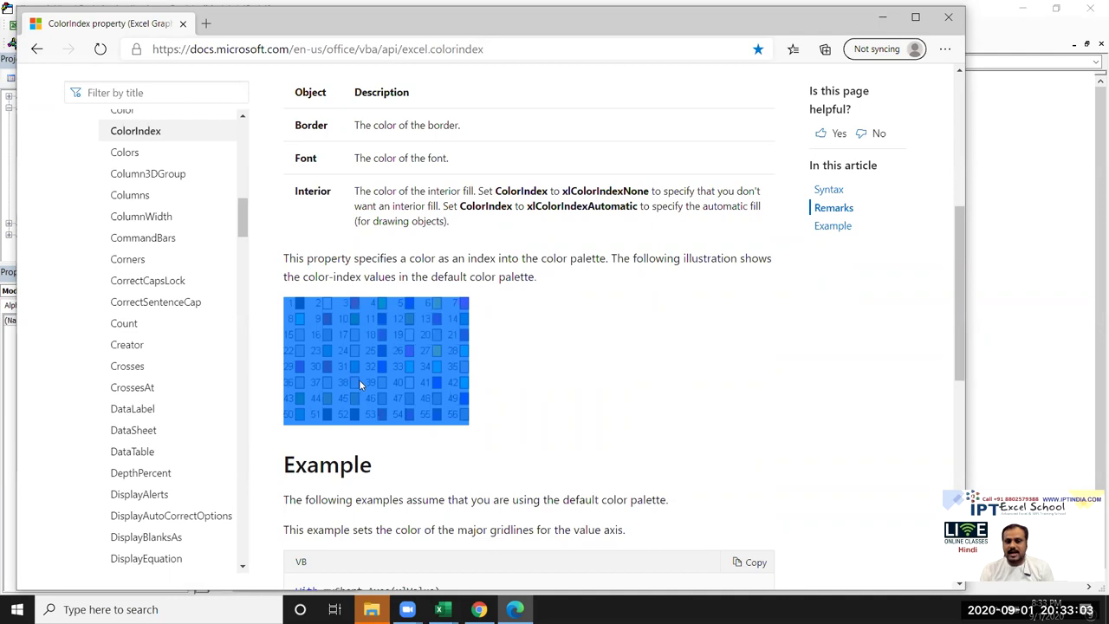
{"action": "left_click", "coordinate": [509, 366]}
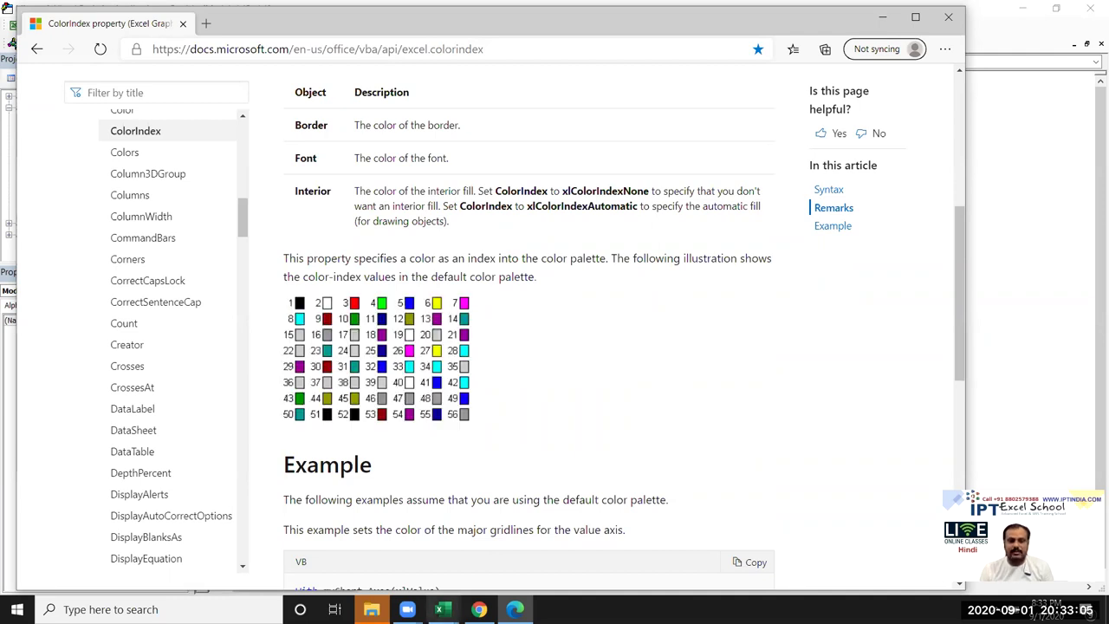
{"action": "left_click", "coordinate": [440, 609]}
{"action": "left_click", "coordinate": [505, 561]}
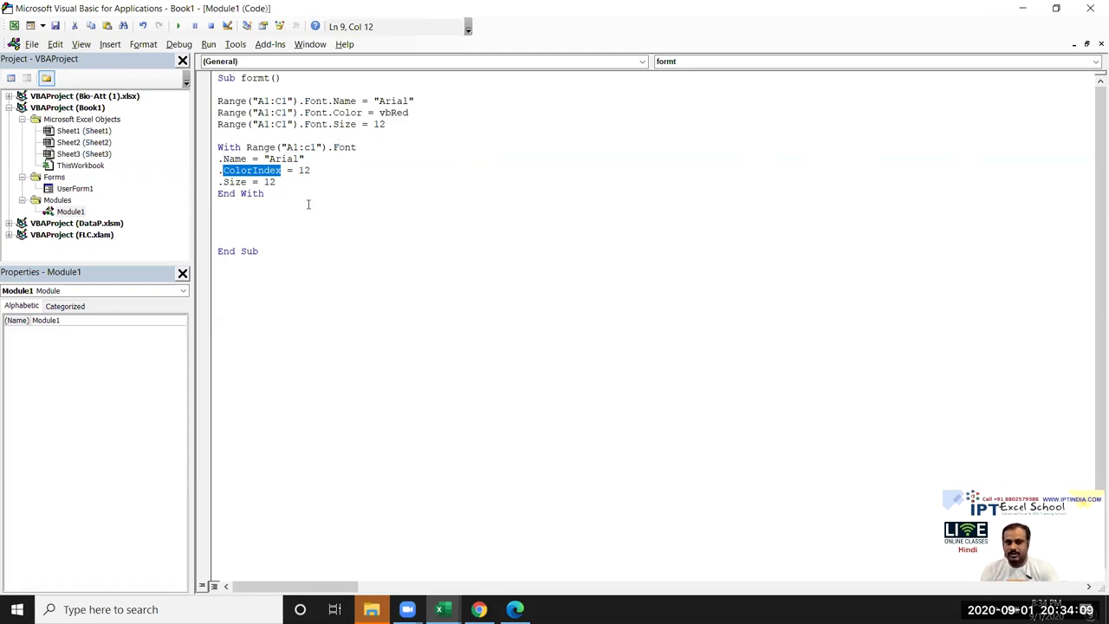
Add a .Bold = True line after .Size = 12 in the With block.
{"action": "left_click", "coordinate": [279, 220]}
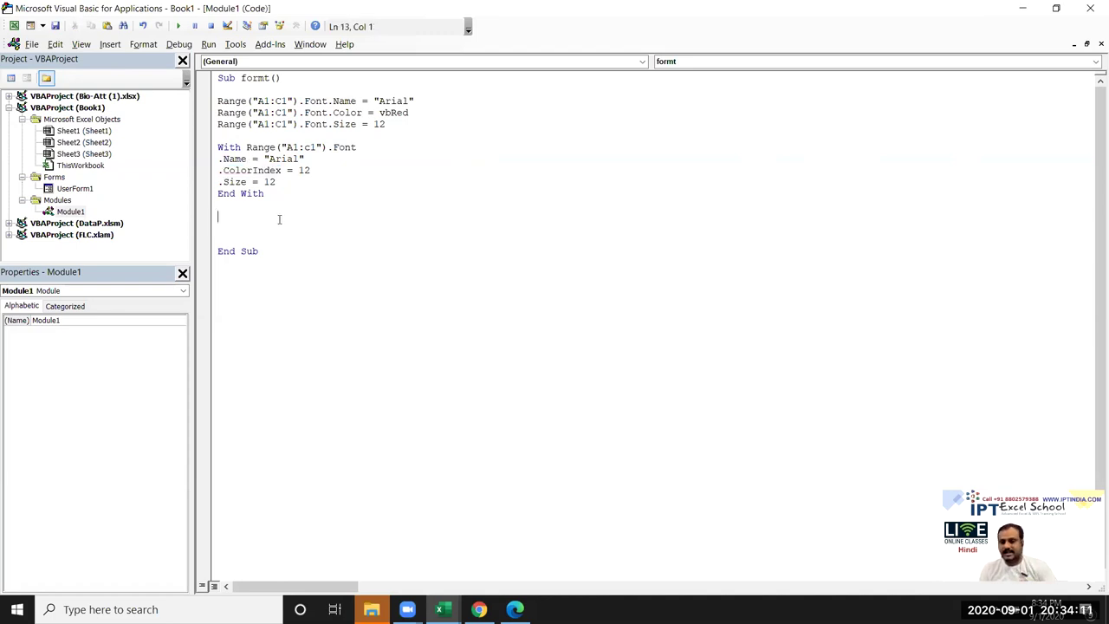
{"action": "left_click", "coordinate": [279, 191]}
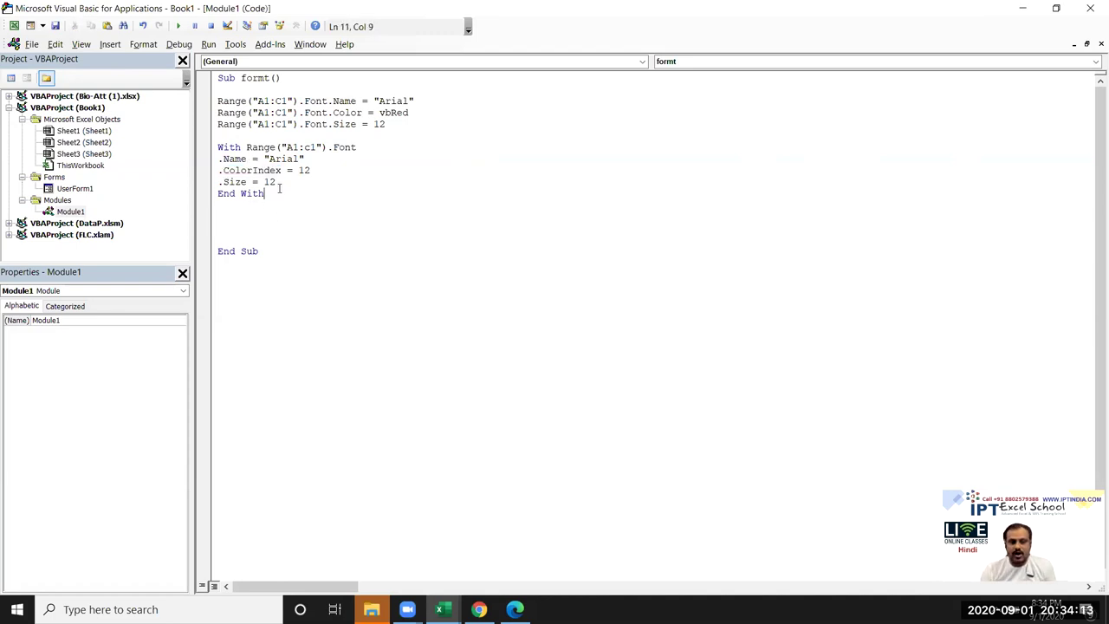
{"action": "left_click", "coordinate": [279, 182]}
{"action": "key", "text": "Return"}
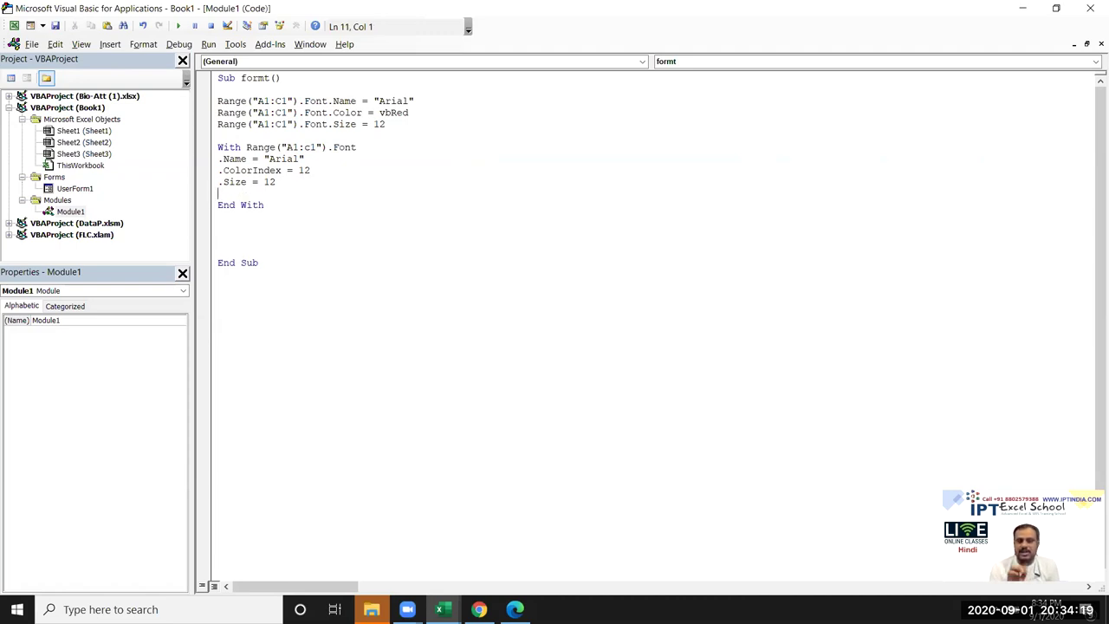
{"action": "type", "text": ".bol"}
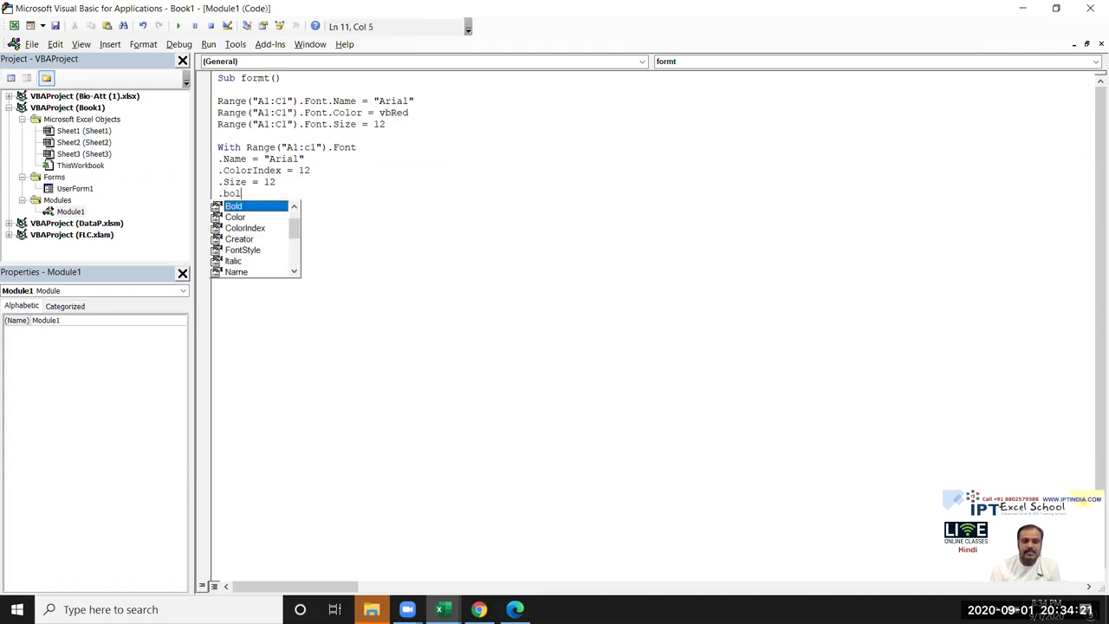
{"action": "key", "text": "Tab"}
{"action": "type", "text": "=true"}
{"action": "key", "text": "Return"}
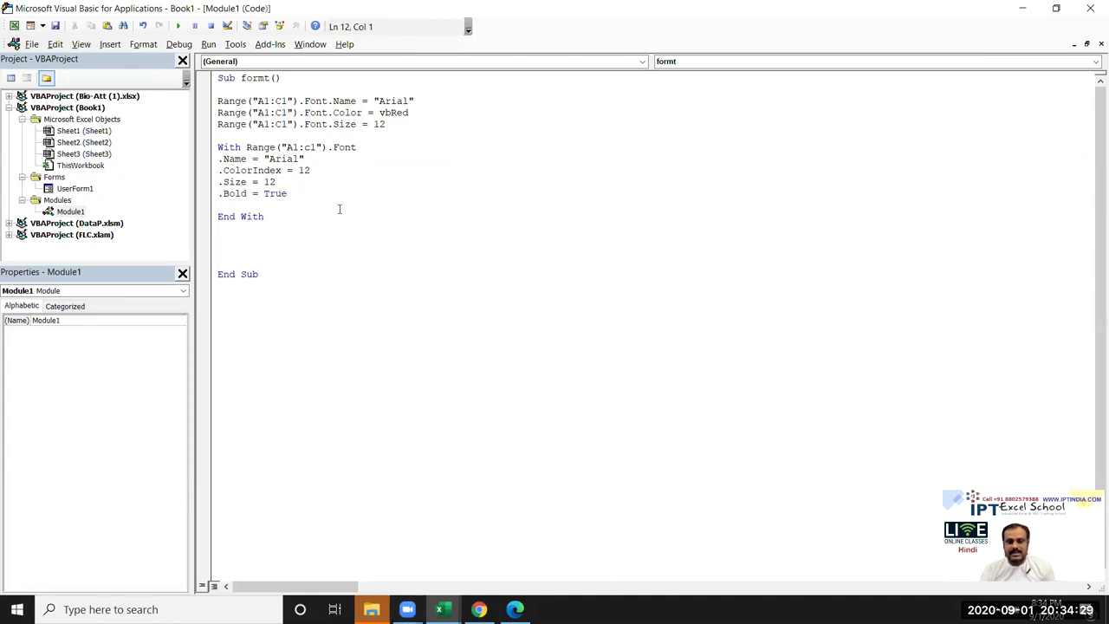
Add .Italic = True and .Underline = True lines below the .Bold line.
{"action": "double_click", "coordinate": [286, 194]}
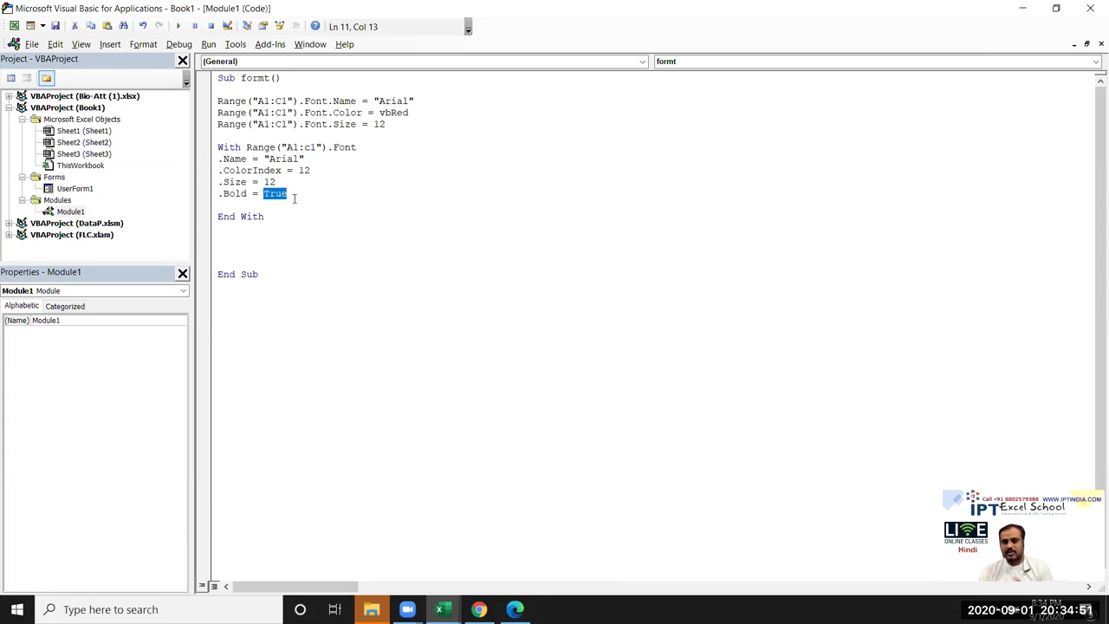
{"action": "key", "text": "Down"}
{"action": "type", "text": ".it"}
{"action": "key", "text": "Tab"}
{"action": "type", "text": "=true"}
{"action": "key", "text": "Return"}
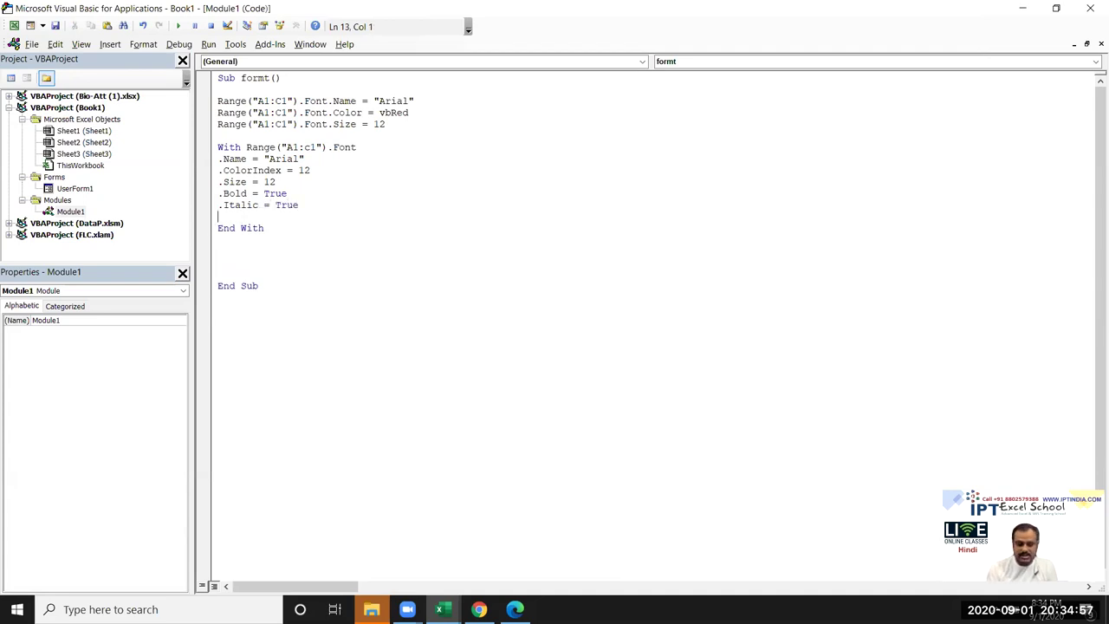
{"action": "type", "text": ".in"}
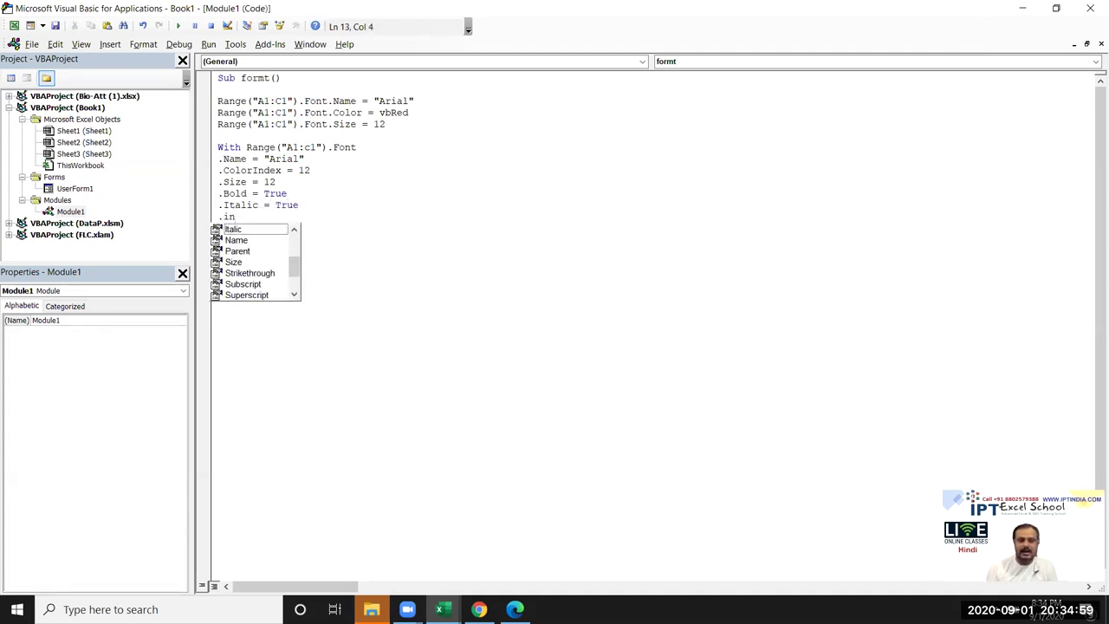
{"action": "key", "text": "BackSpace"}
{"action": "key", "text": "BackSpace"}
{"action": "type", "text": "u"}
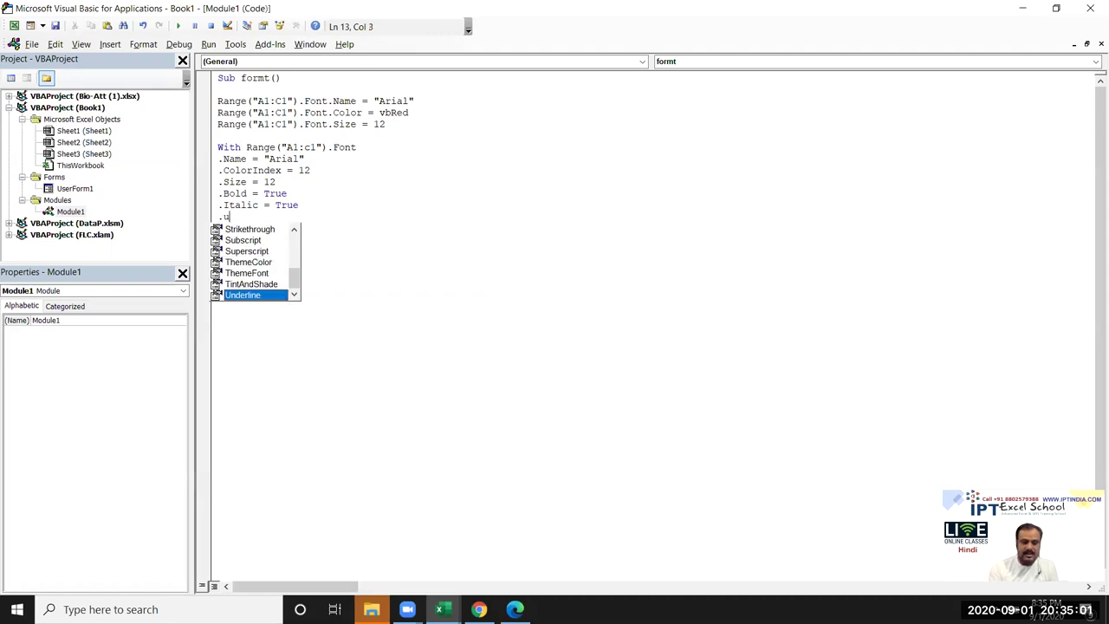
{"action": "key", "text": "Tab"}
{"action": "type", "text": "=true"}
{"action": "key", "text": "Return"}
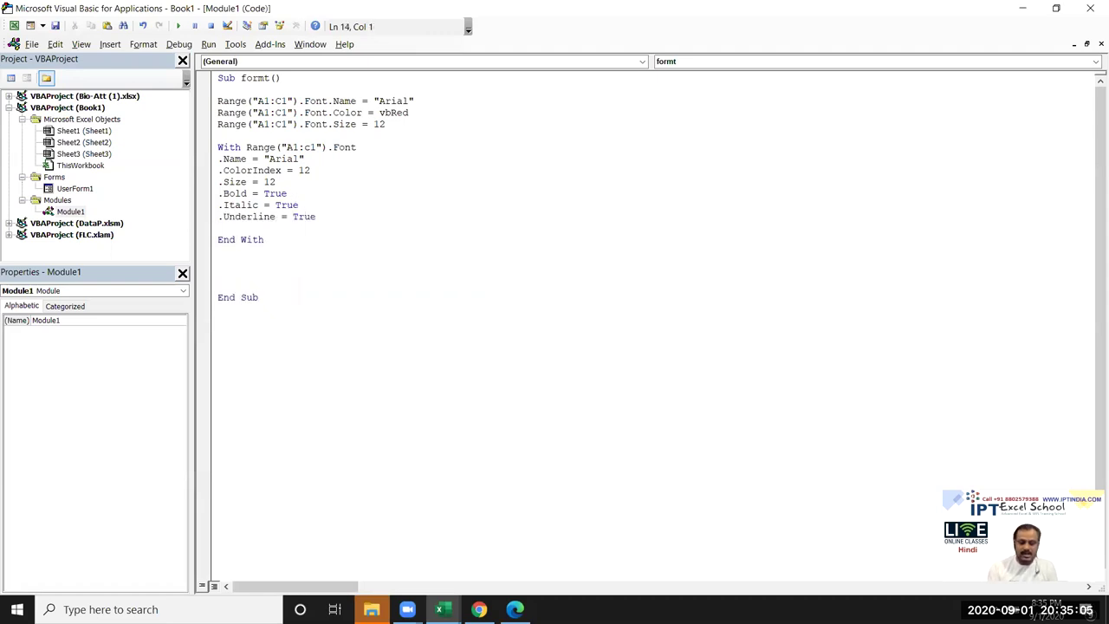
Add .Strikethrough = True, then insert two blank lines after End With.
{"action": "type", "text": "."}
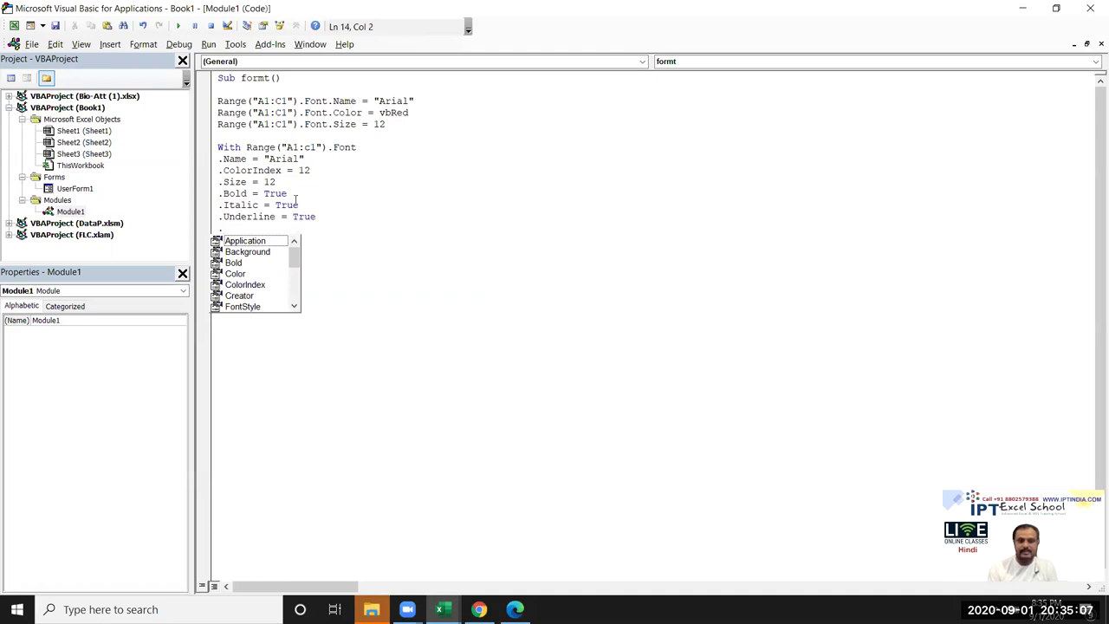
{"action": "type", "text": "st"}
{"action": "key", "text": "Tab"}
{"action": "type", "text": "=true"}
{"action": "key", "text": "Down"}
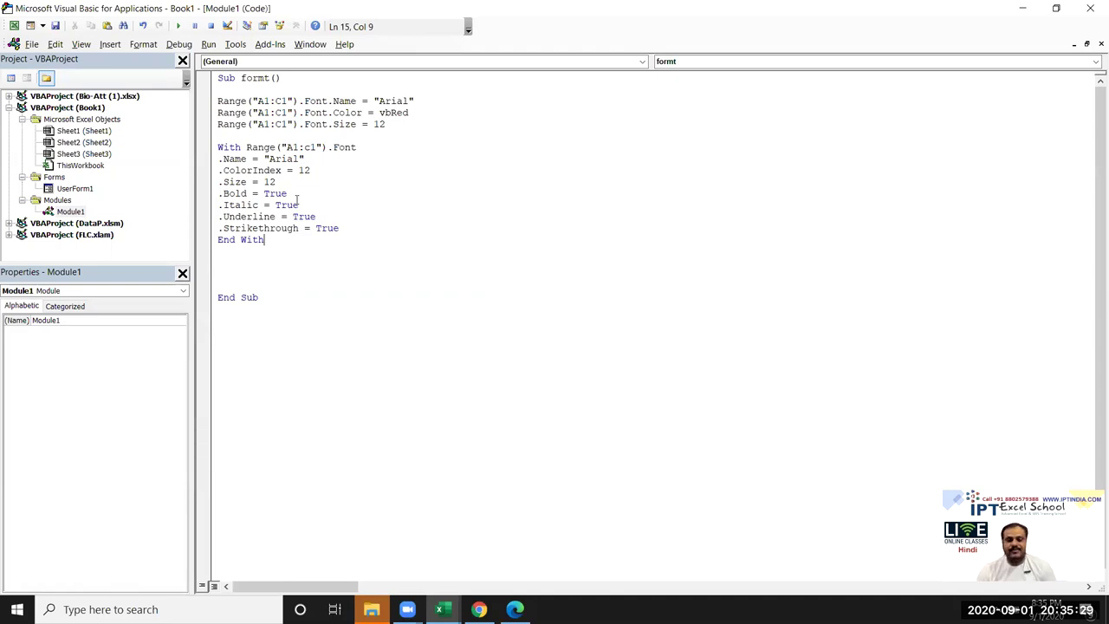
{"action": "key", "text": "Down"}
{"action": "key", "text": "Return"}
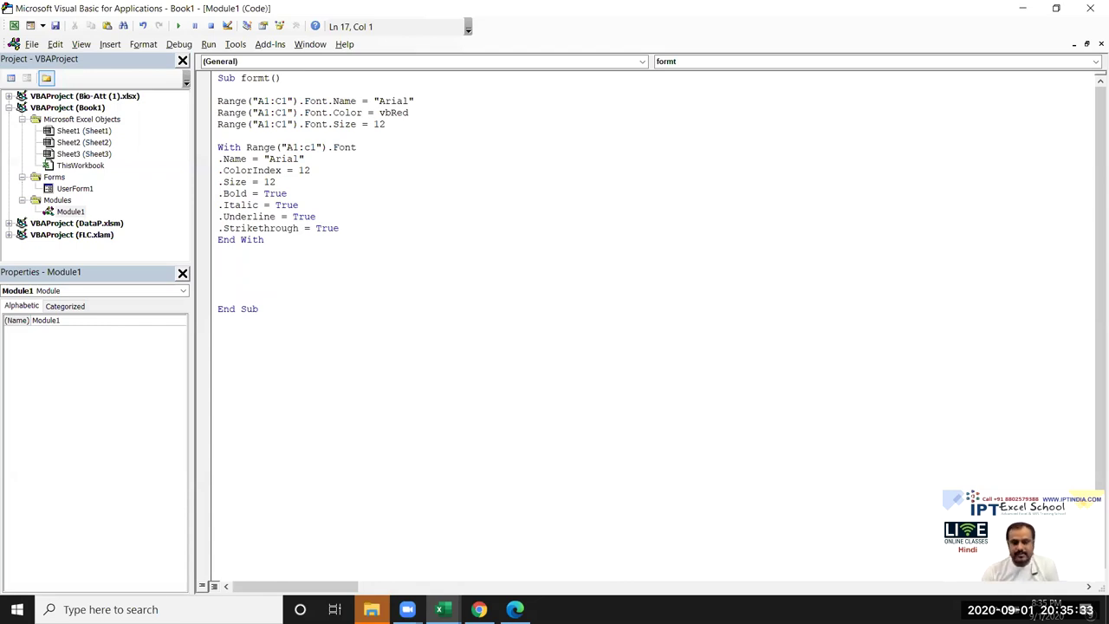
{"action": "key", "text": "Return"}
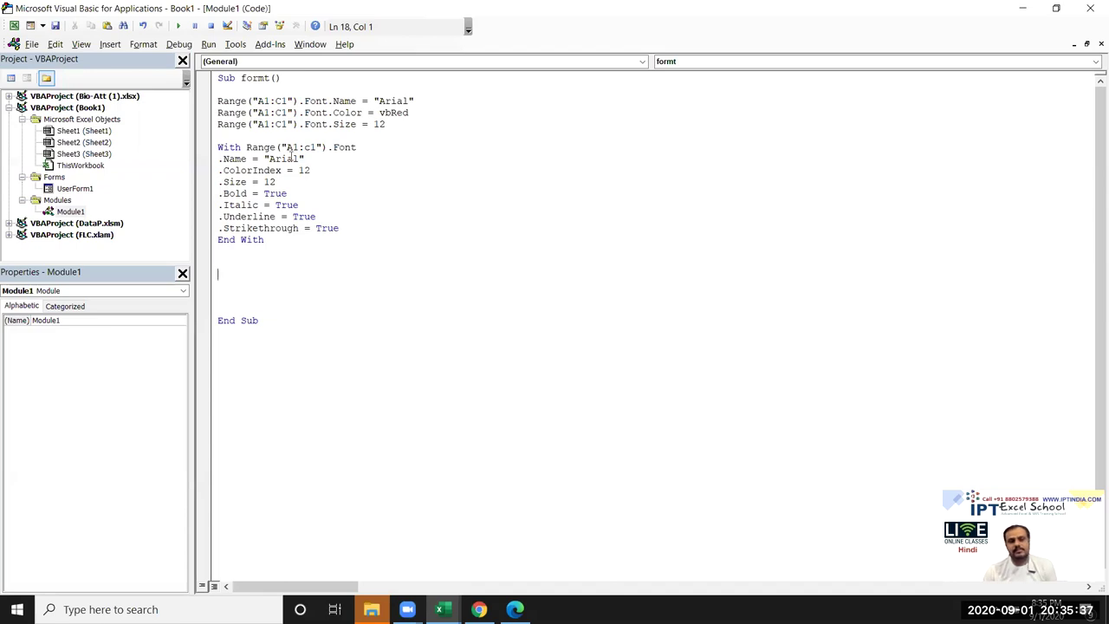
Copy Range("A1:C1").Font.Nam from the font-name line and paste it below End With.
{"action": "mouse_move", "coordinate": [351, 101]}
{"action": "left_mouse_down"}
{"action": "mouse_move", "coordinate": [219, 124]}
{"action": "mouse_move", "coordinate": [218, 102]}
{"action": "left_mouse_up"}
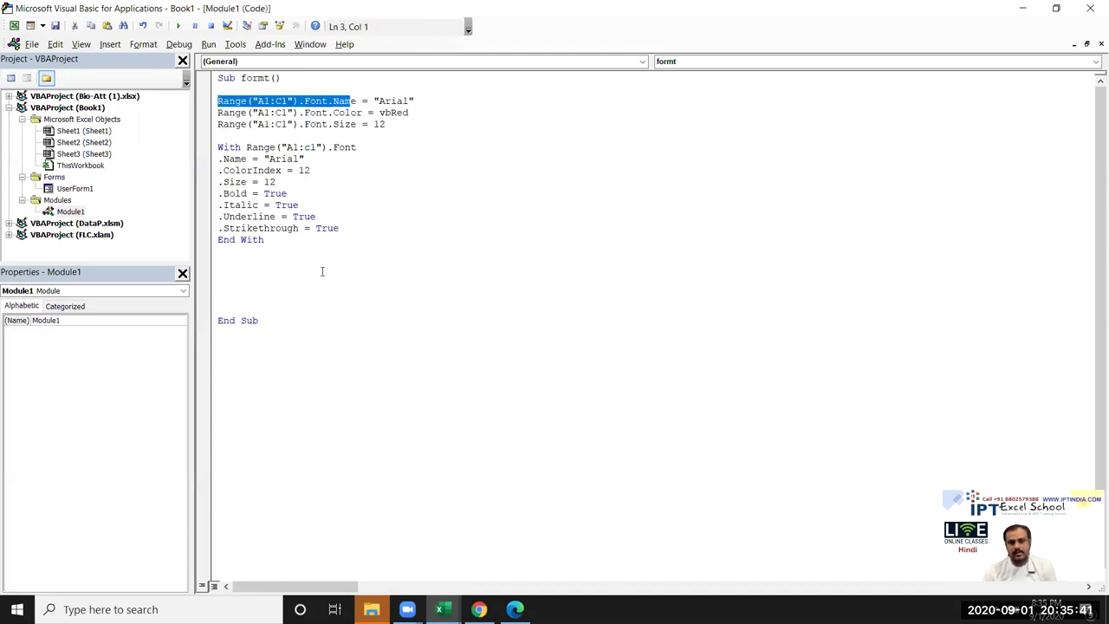
{"action": "key", "text": "ctrl+c"}
{"action": "left_click", "coordinate": [220, 262]}
{"action": "key", "text": "ctrl+v"}
{"action": "left_click", "coordinate": [283, 300]}
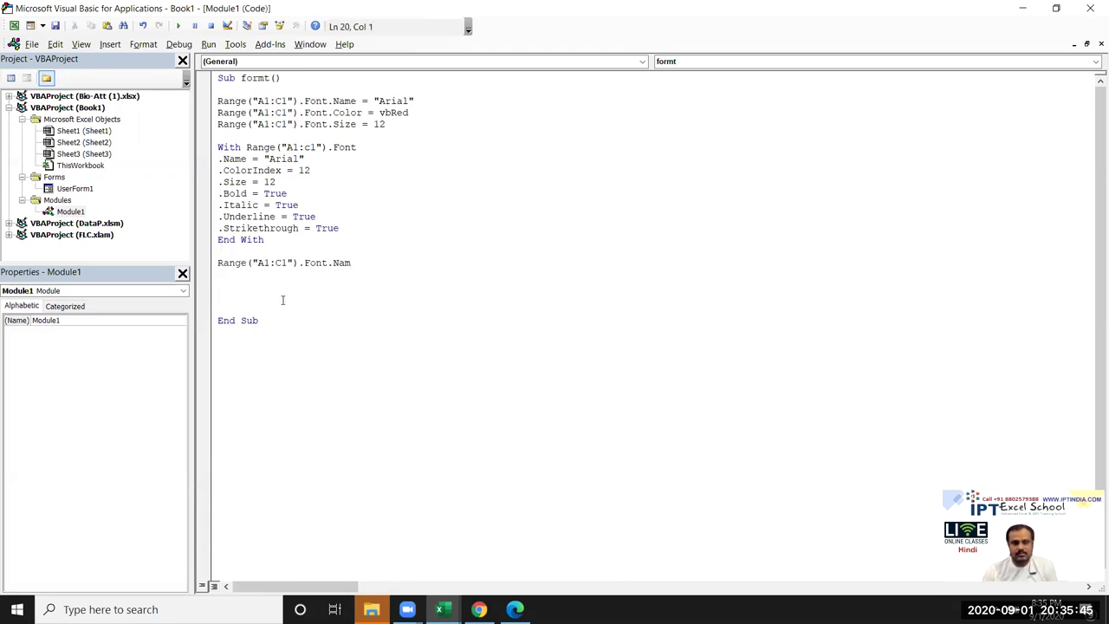
{"action": "left_click_drag", "start_coordinate": [380, 112], "coordinate": [387, 113]}
{"action": "double_click", "coordinate": [392, 113]}
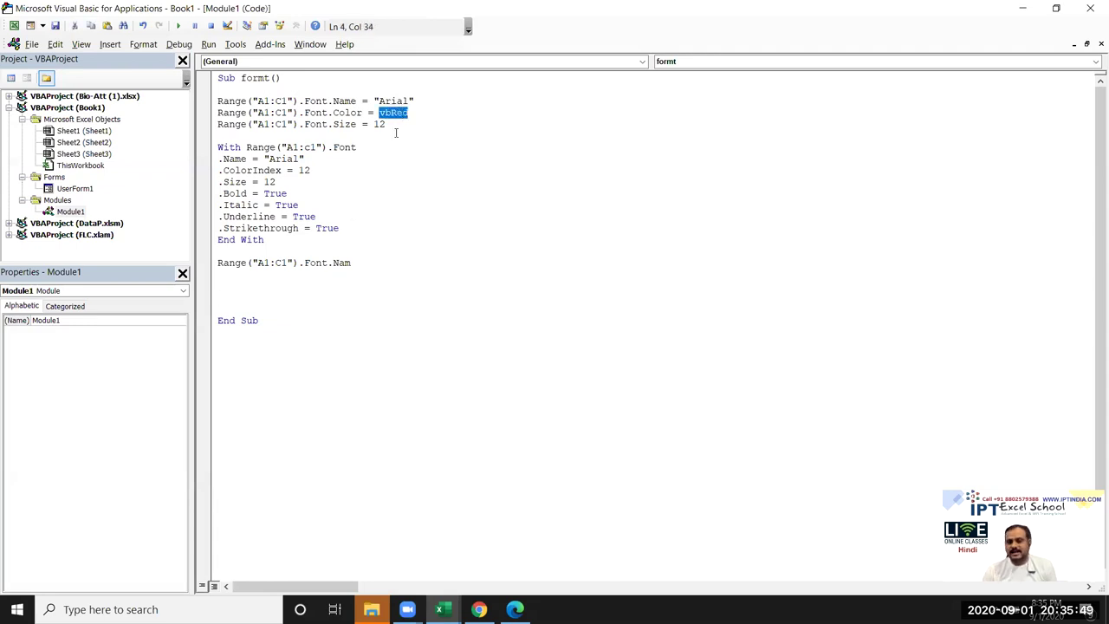
{"action": "left_click", "coordinate": [389, 112]}
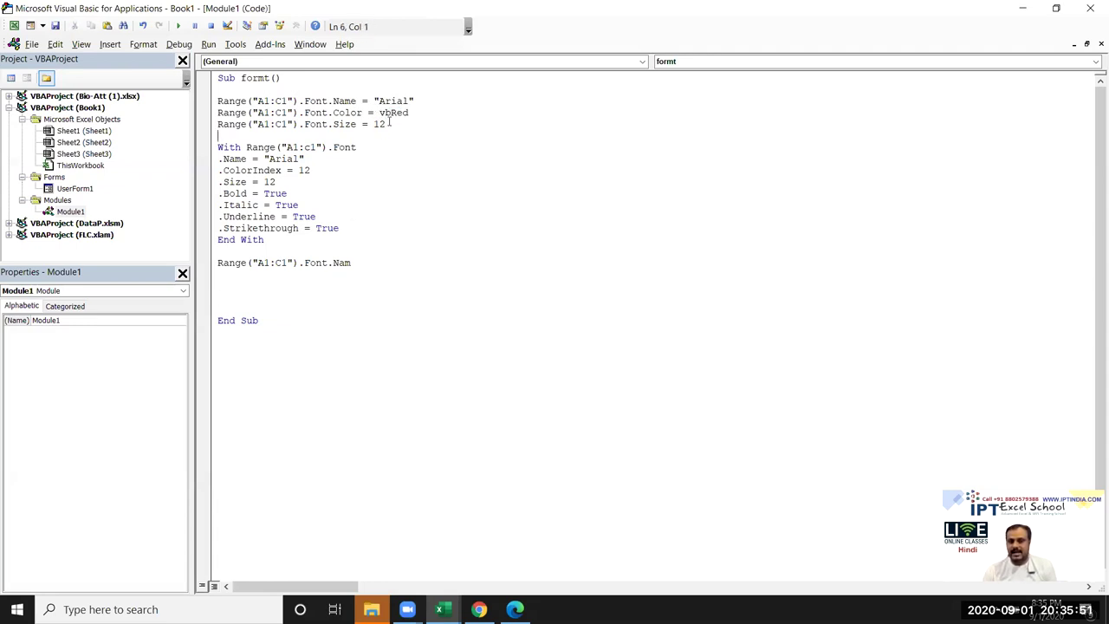
{"action": "double_click", "coordinate": [392, 101]}
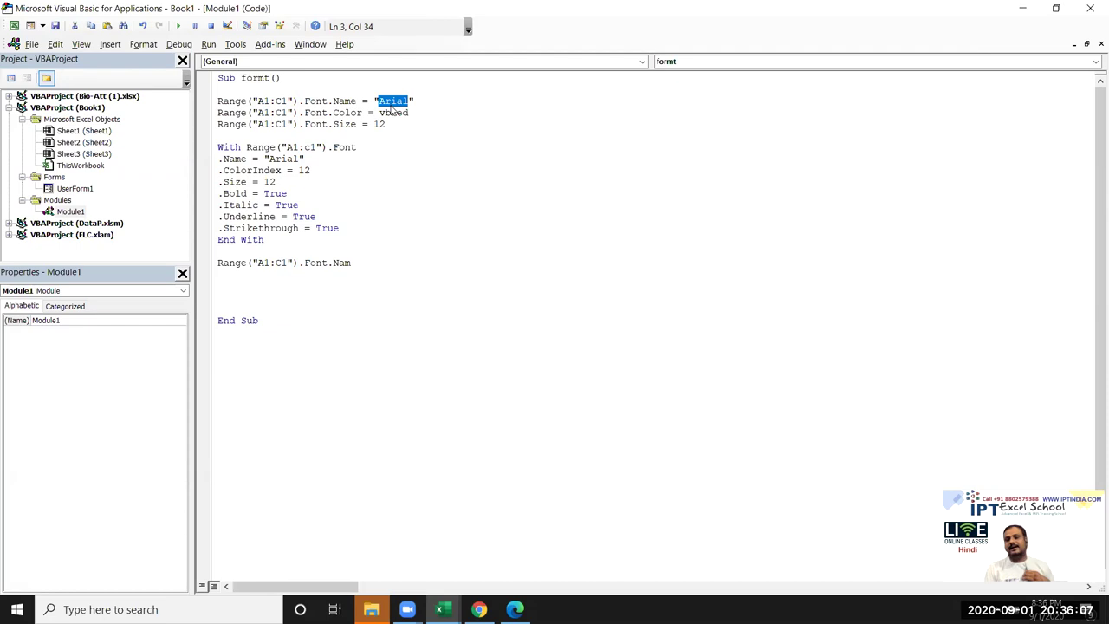
{"action": "key", "text": "Right"}
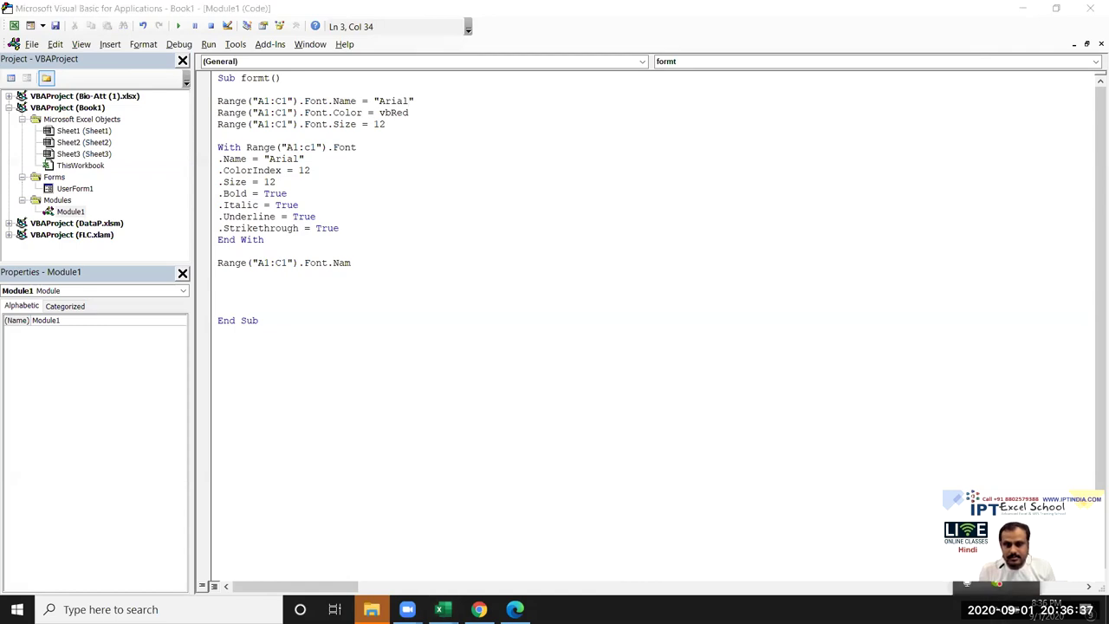
Check the speaker volume controls, then start a Windows search.
{"action": "left_click", "coordinate": [967, 583]}
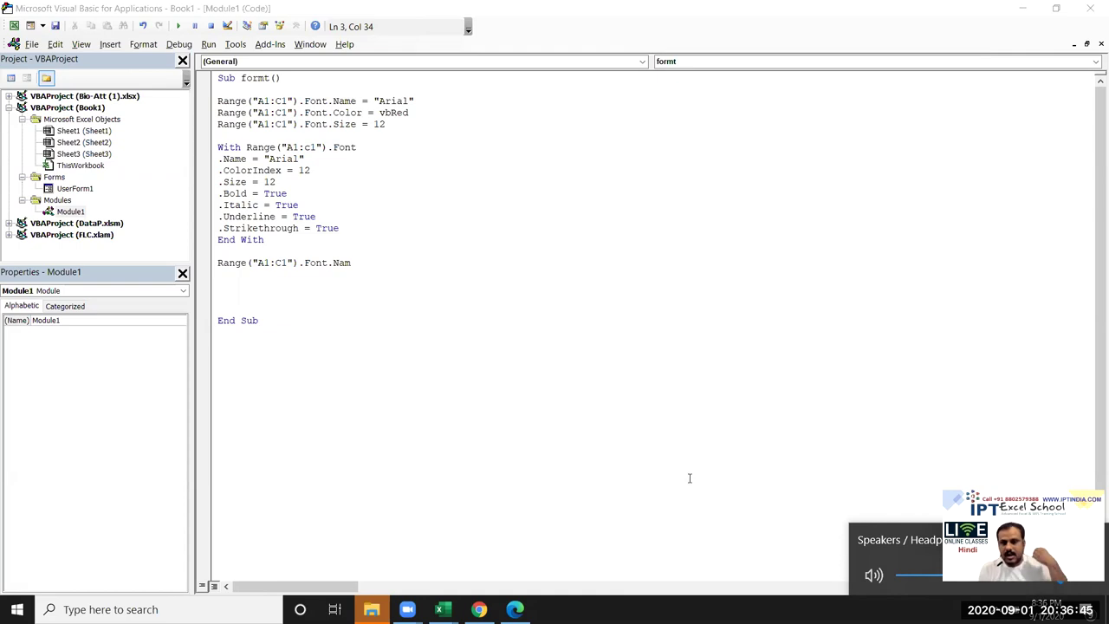
{"action": "left_click", "coordinate": [602, 438]}
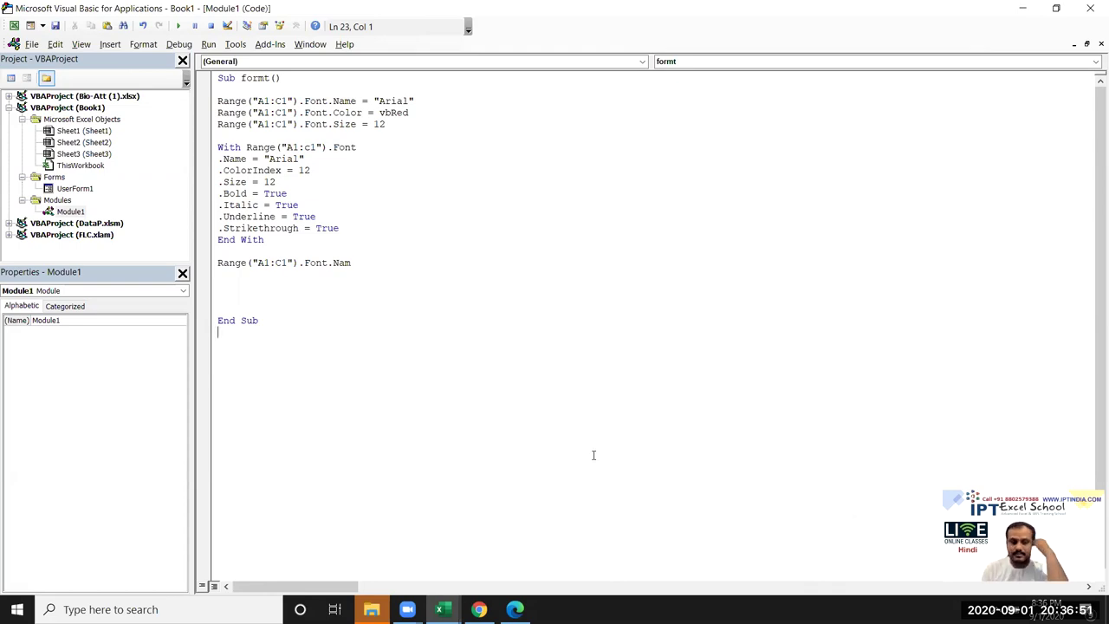
{"action": "left_click", "coordinate": [223, 604]}
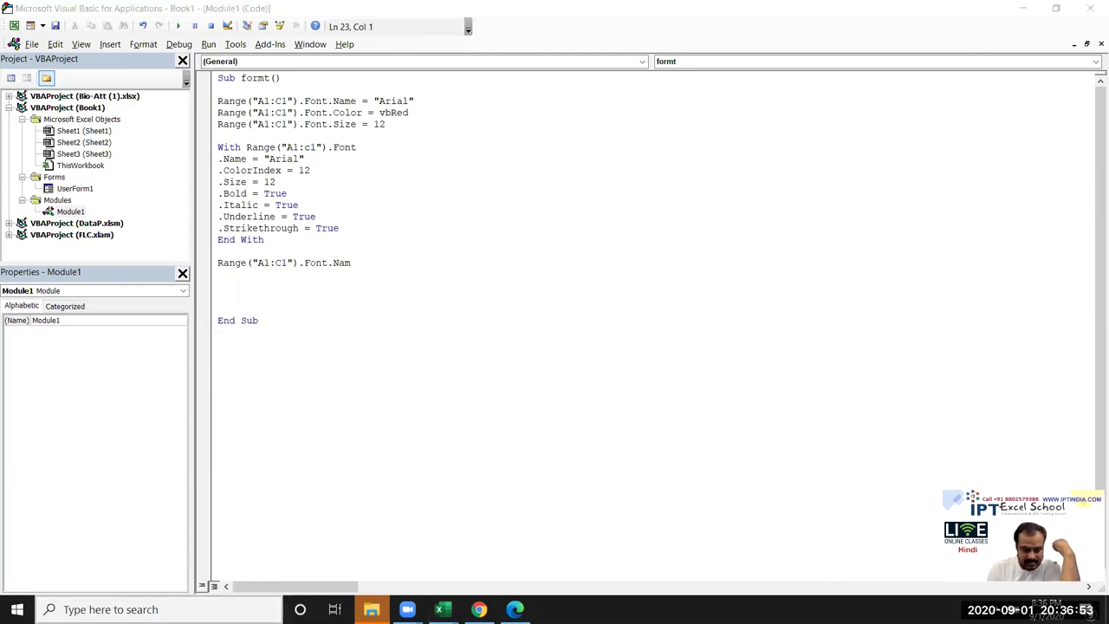
Open Bluetooth & other devices settings and try connecting the TX-210 headphones.
{"action": "type", "text": "bl"}
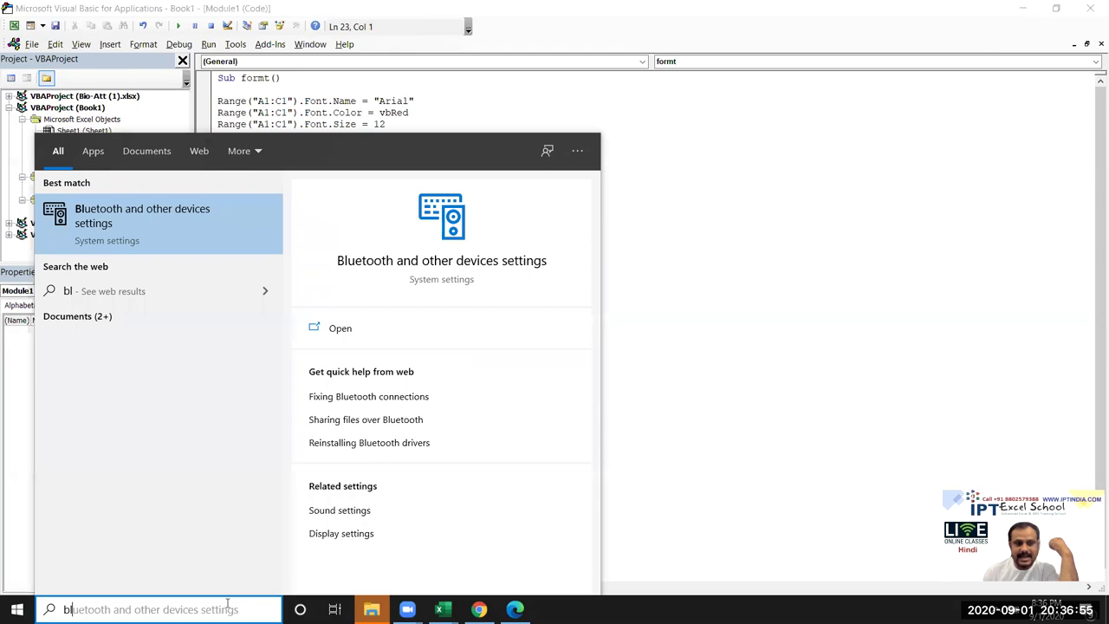
{"action": "left_click", "coordinate": [449, 267]}
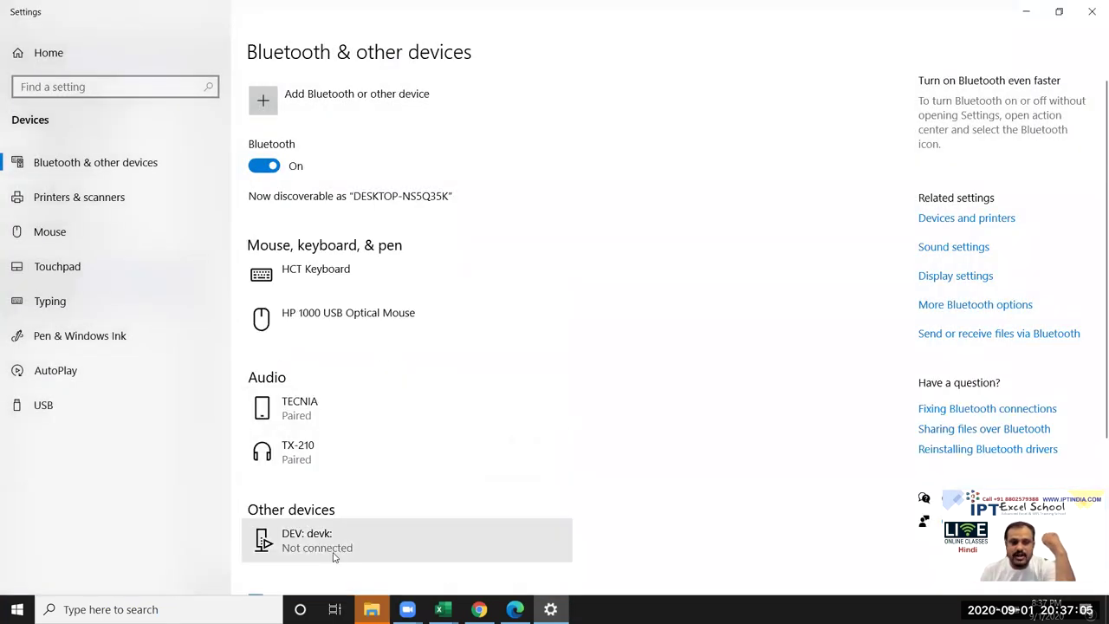
{"action": "left_click", "coordinate": [364, 459]}
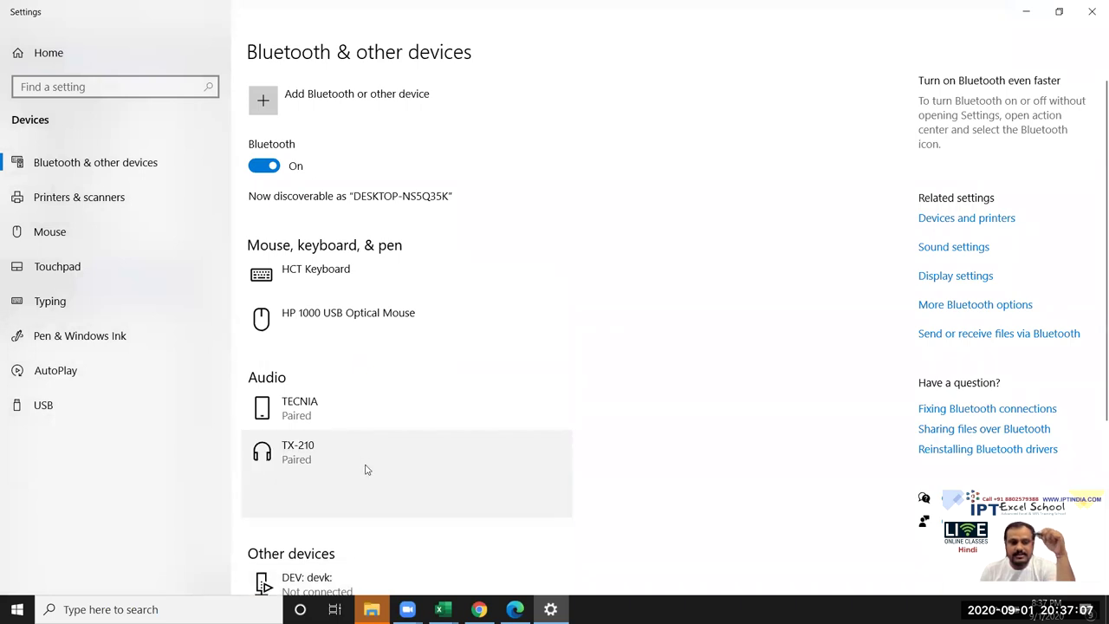
{"action": "left_click", "coordinate": [439, 498]}
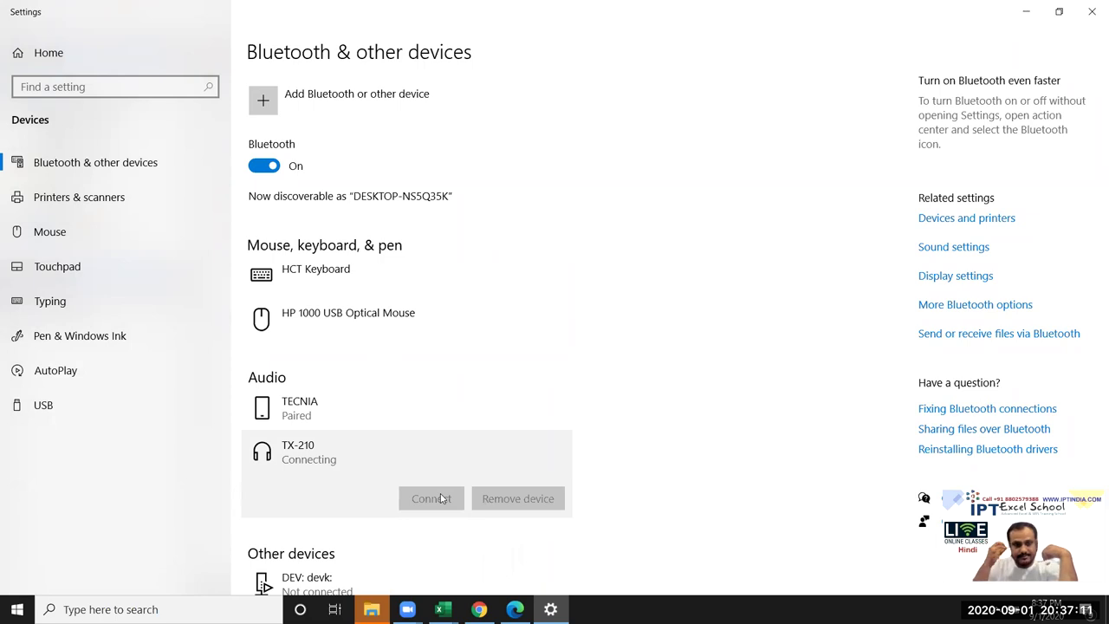
Add the TX-201 headset as a new Bluetooth device, then minimize Settings.
{"action": "left_click", "coordinate": [292, 102]}
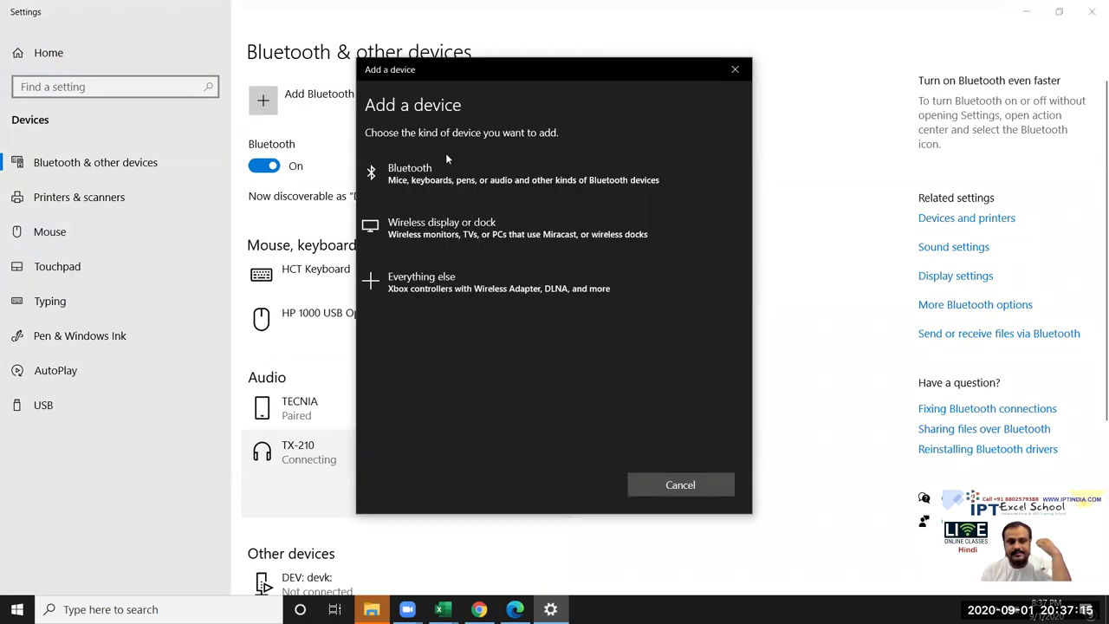
{"action": "left_click", "coordinate": [447, 162]}
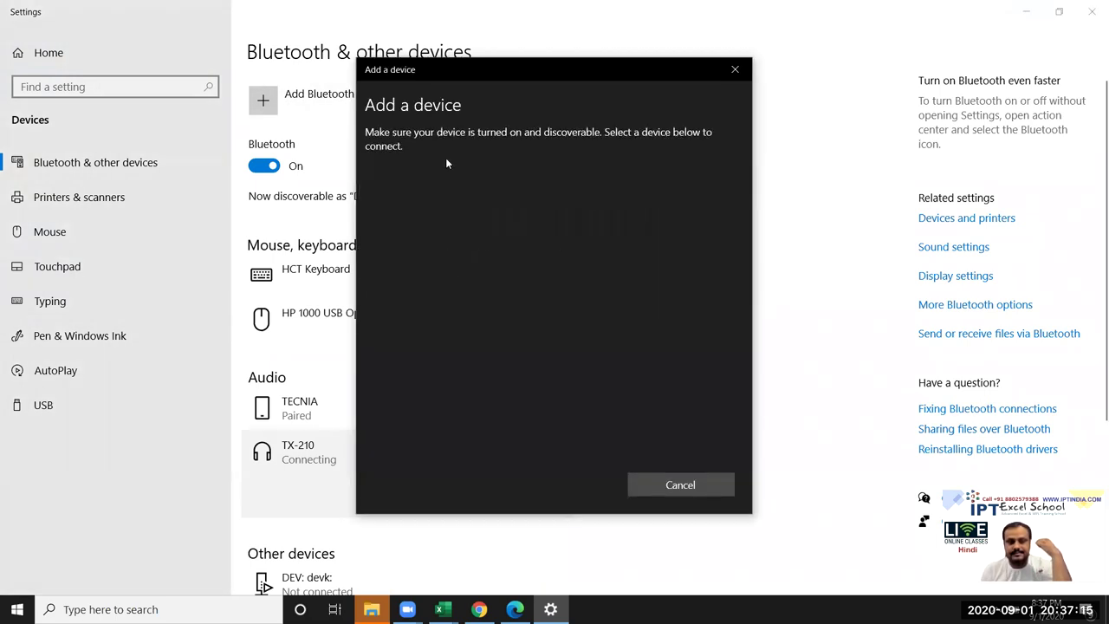
{"action": "left_click", "coordinate": [449, 182]}
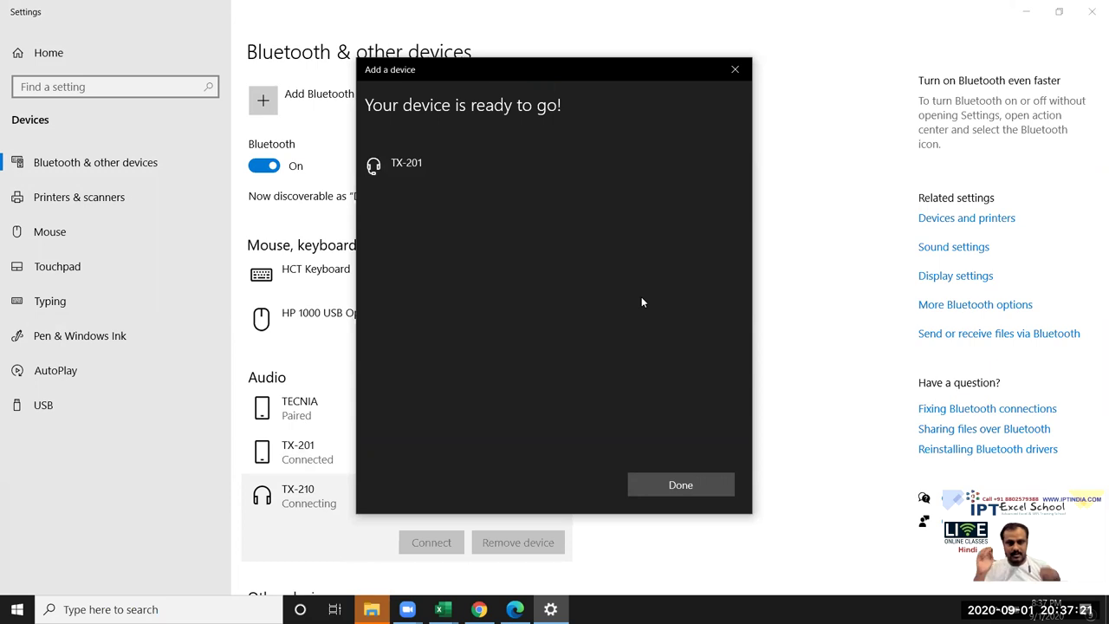
{"action": "left_click", "coordinate": [702, 491]}
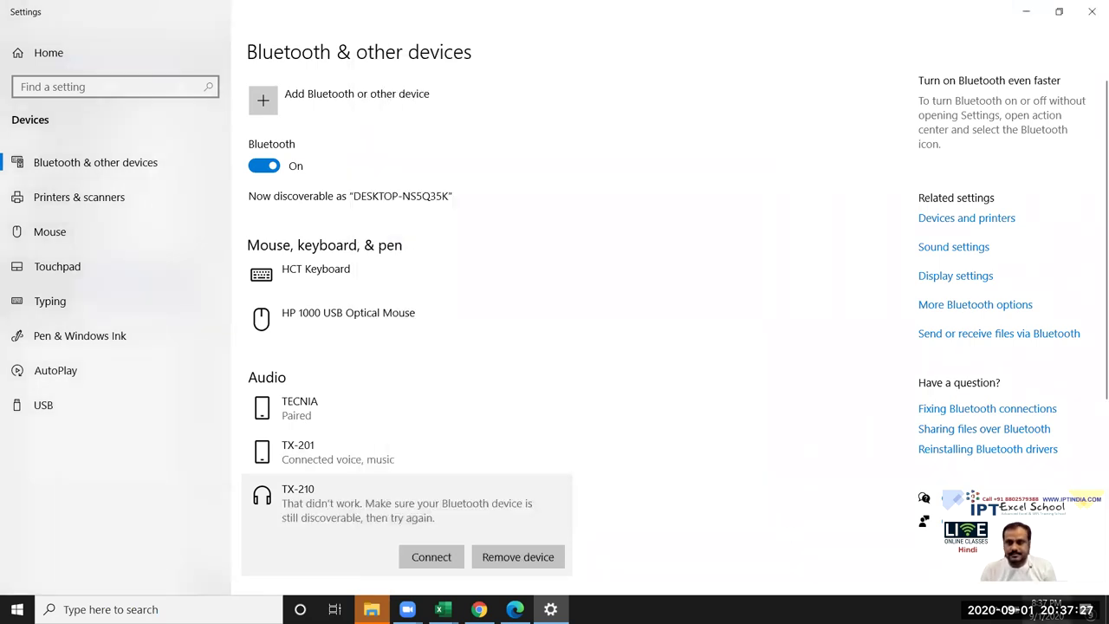
{"action": "left_click", "coordinate": [1026, 11]}
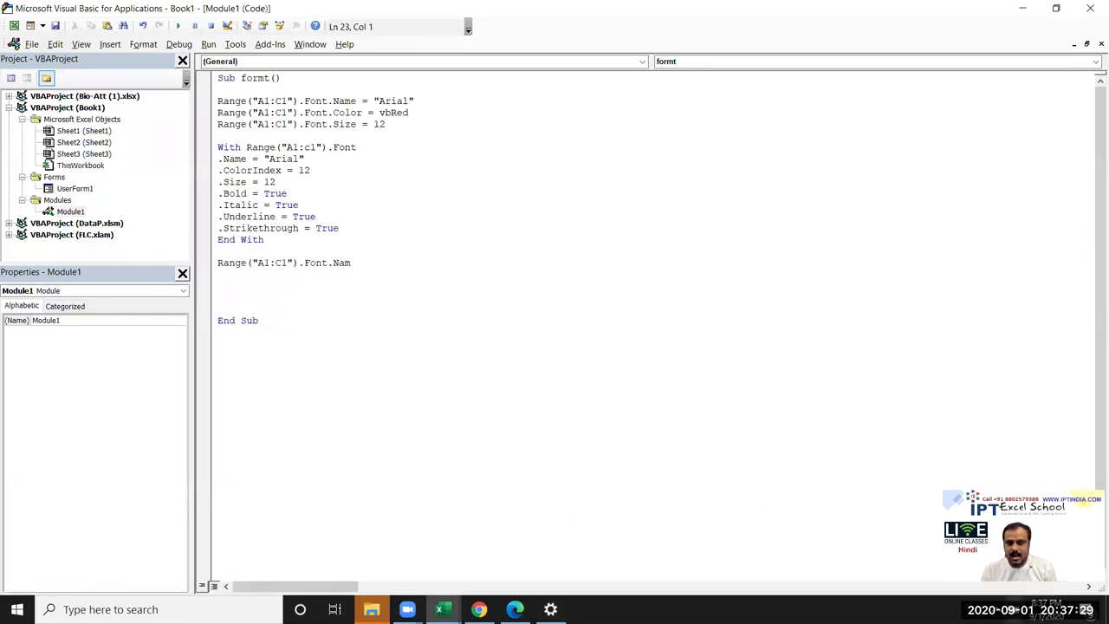
Switch audio playback to Headset (TX-201 Hands-Free AG Audio) from the tray volume controls.
{"action": "left_click", "coordinate": [997, 609]}
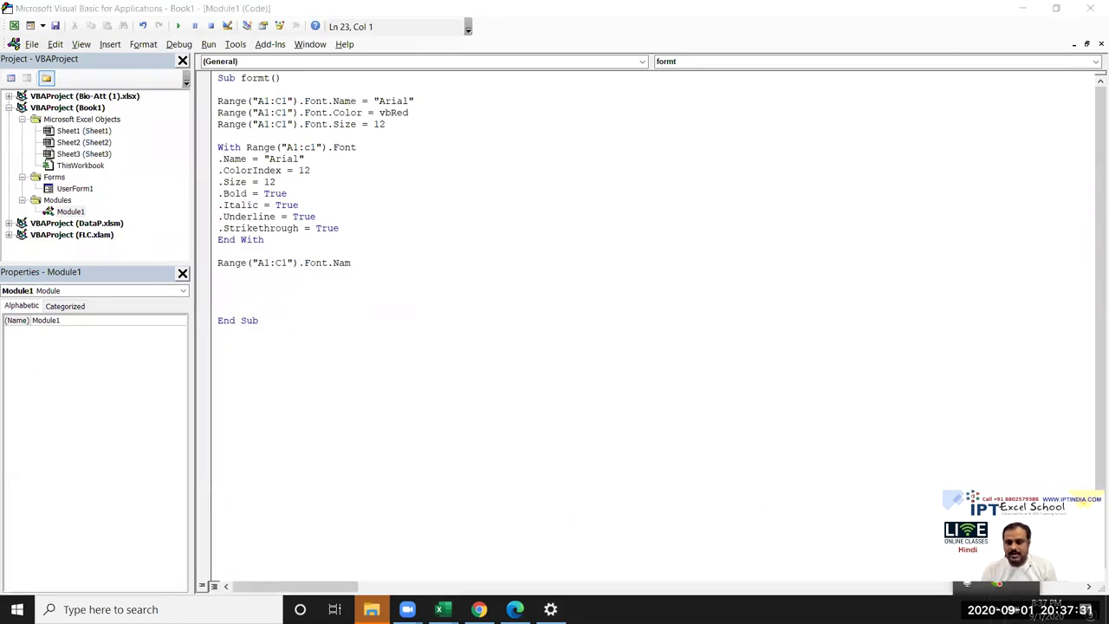
{"action": "left_click", "coordinate": [967, 583]}
{"action": "left_click", "coordinate": [901, 534]}
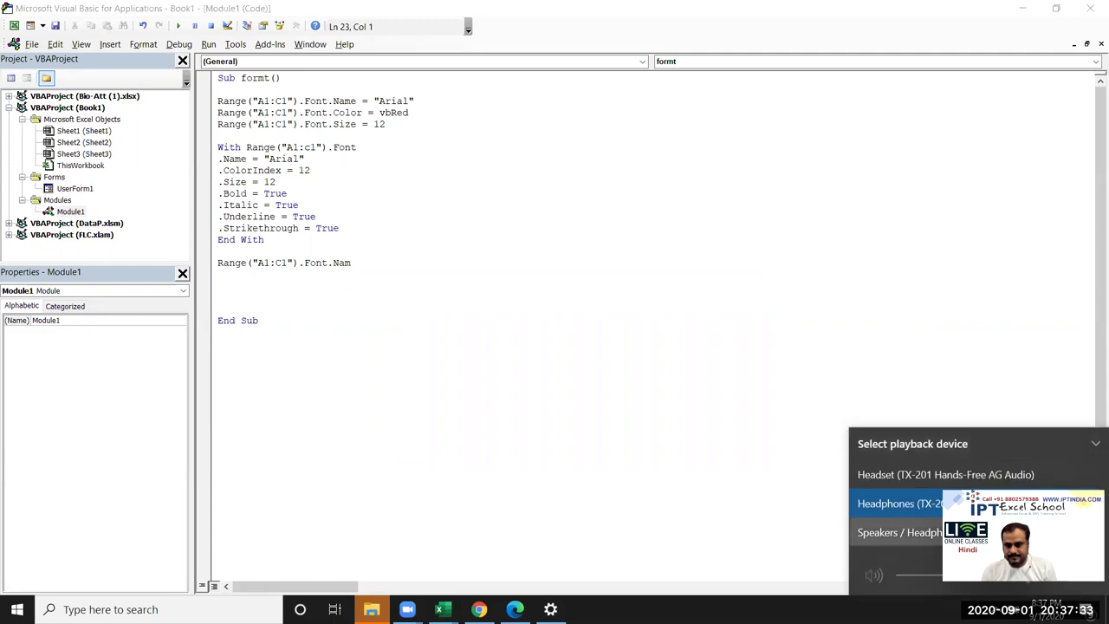
{"action": "left_click", "coordinate": [954, 475]}
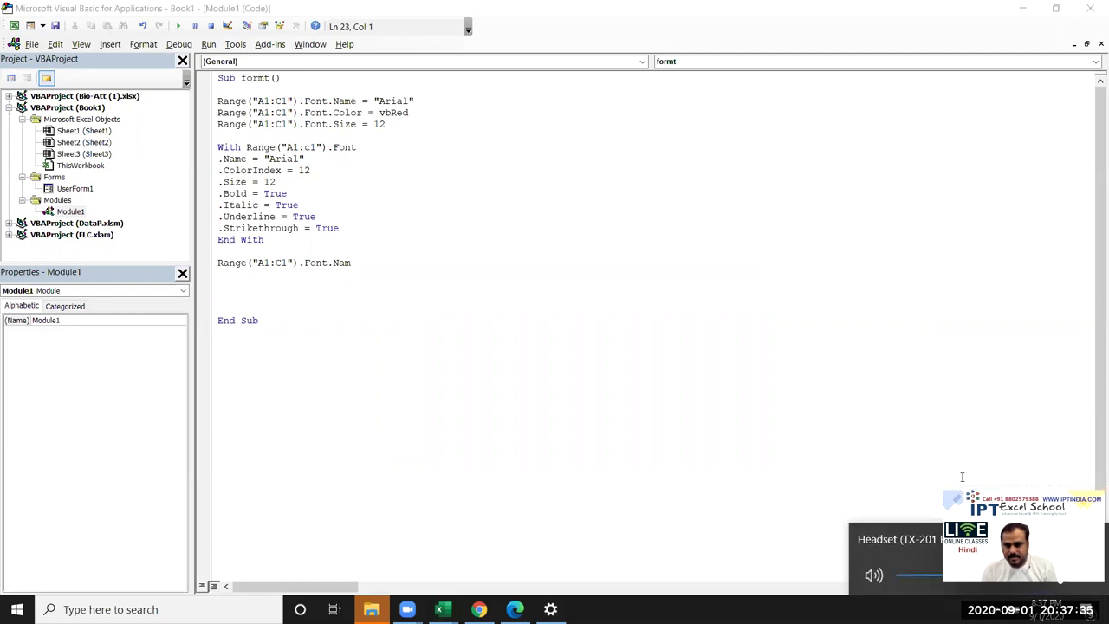
{"action": "left_click", "coordinate": [823, 435]}
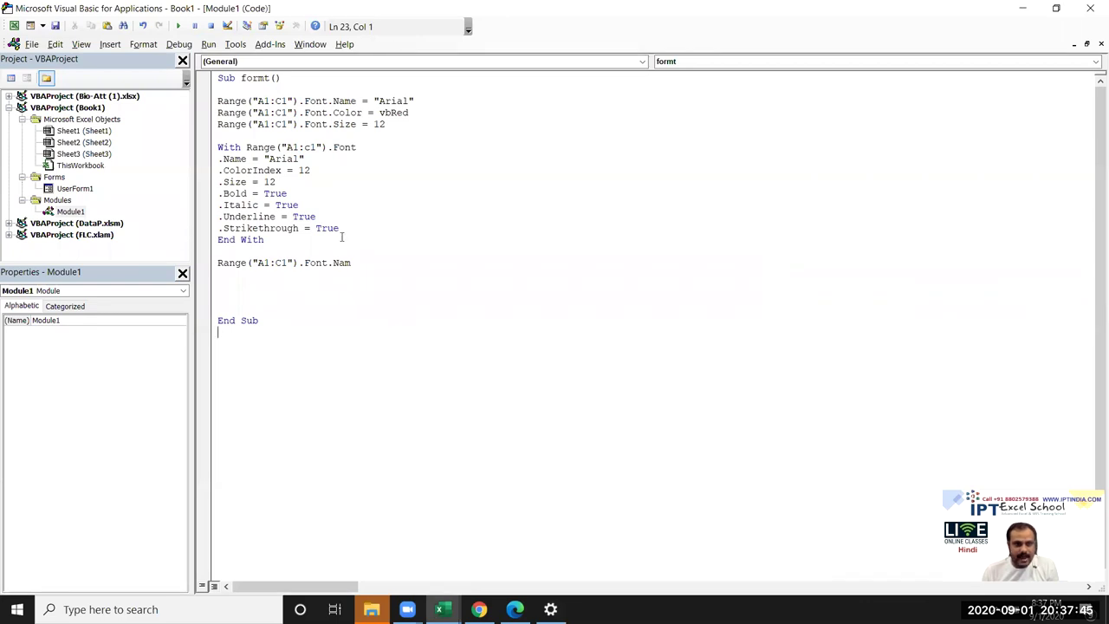
Replace the partial .Font.Nam with .Interior.Color = vbRed on the Range("A1:C1") line.
{"action": "left_click", "coordinate": [351, 262]}
{"action": "key", "text": "BackSpace"}
{"action": "key", "text": "BackSpace"}
{"action": "key", "text": "BackSpace"}
{"action": "key", "text": "BackSpace"}
{"action": "key", "text": "BackSpace"}
{"action": "type", "text": ".in"}
{"action": "key", "text": "Down"}
{"action": "key", "text": "Down"}
{"action": "key", "text": "Down"}
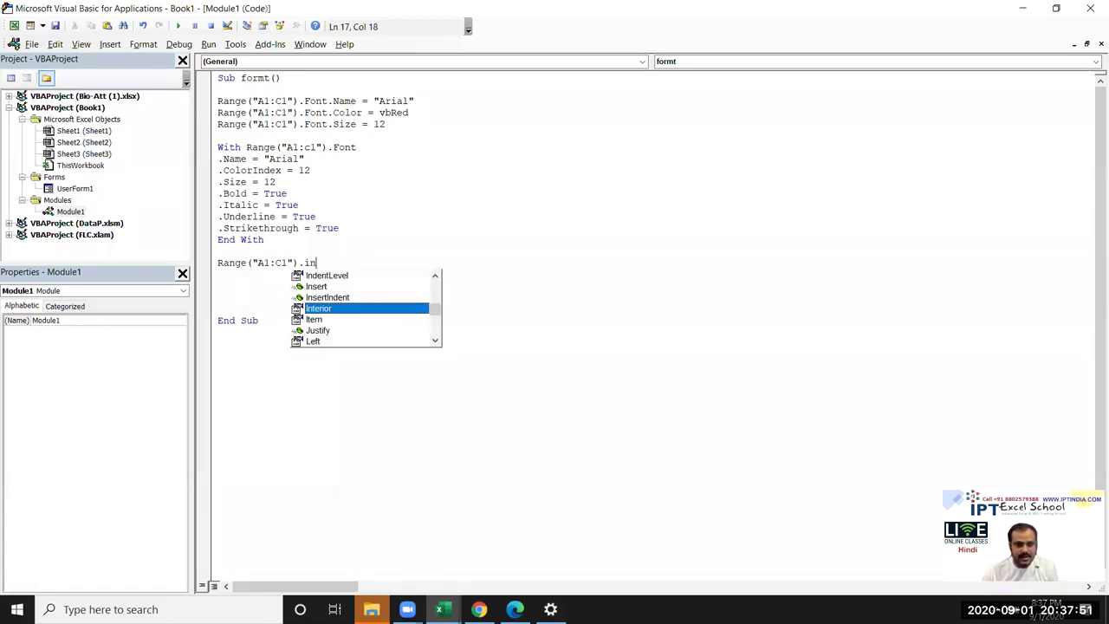
{"action": "key", "text": "Tab"}
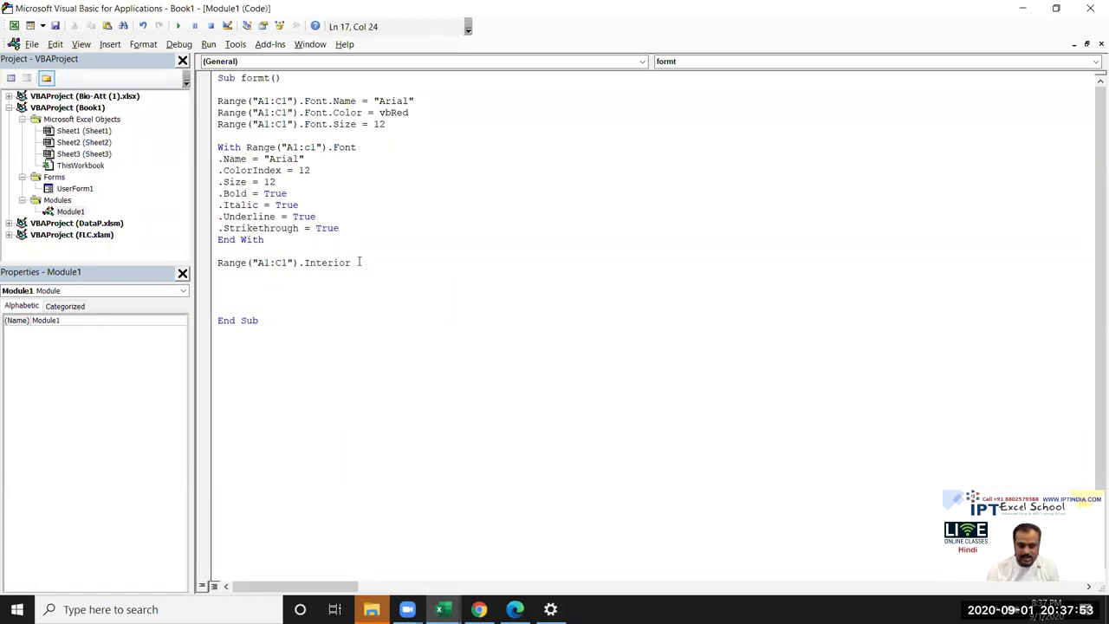
{"action": "type", "text": ".co"}
{"action": "key", "text": "Tab"}
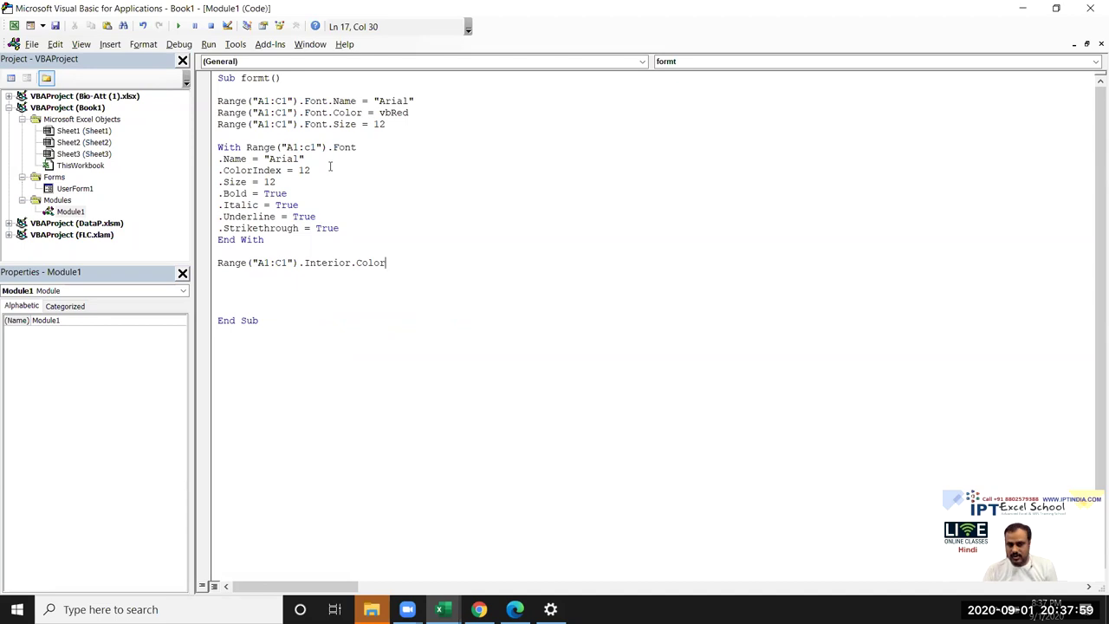
{"action": "type", "text": "= vbRed"}
{"action": "key", "text": "Return"}
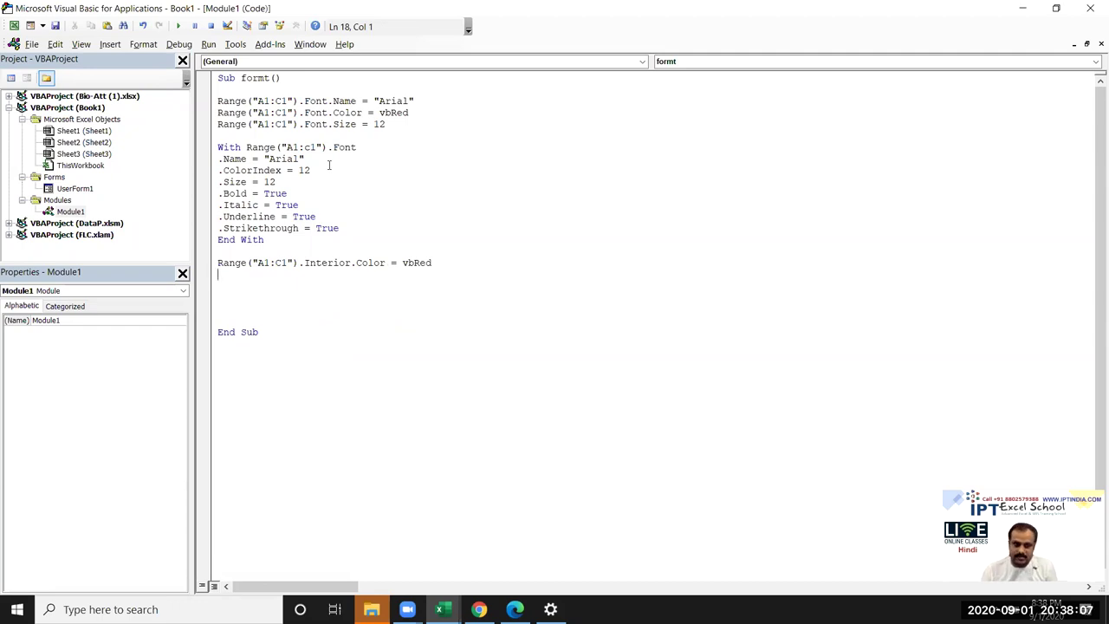
Select the red fill line and the With block to review them, then deselect.
{"action": "left_click_drag", "start_coordinate": [438, 262], "coordinate": [218, 262]}
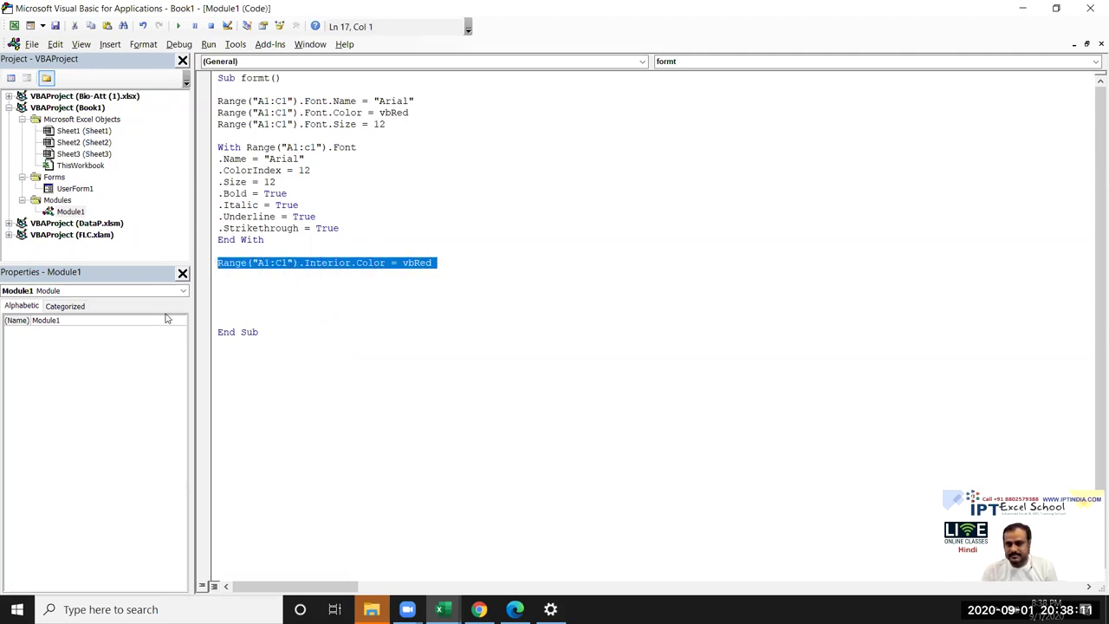
{"action": "left_click_drag", "start_coordinate": [258, 241], "coordinate": [217, 135]}
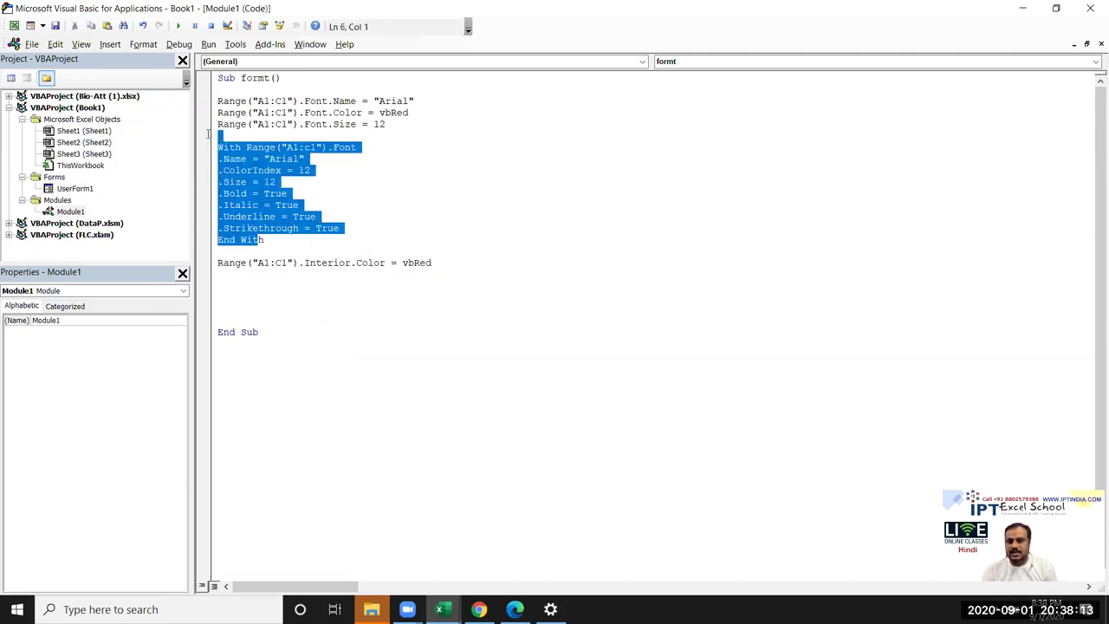
{"action": "left_click_drag", "start_coordinate": [448, 260], "coordinate": [209, 266]}
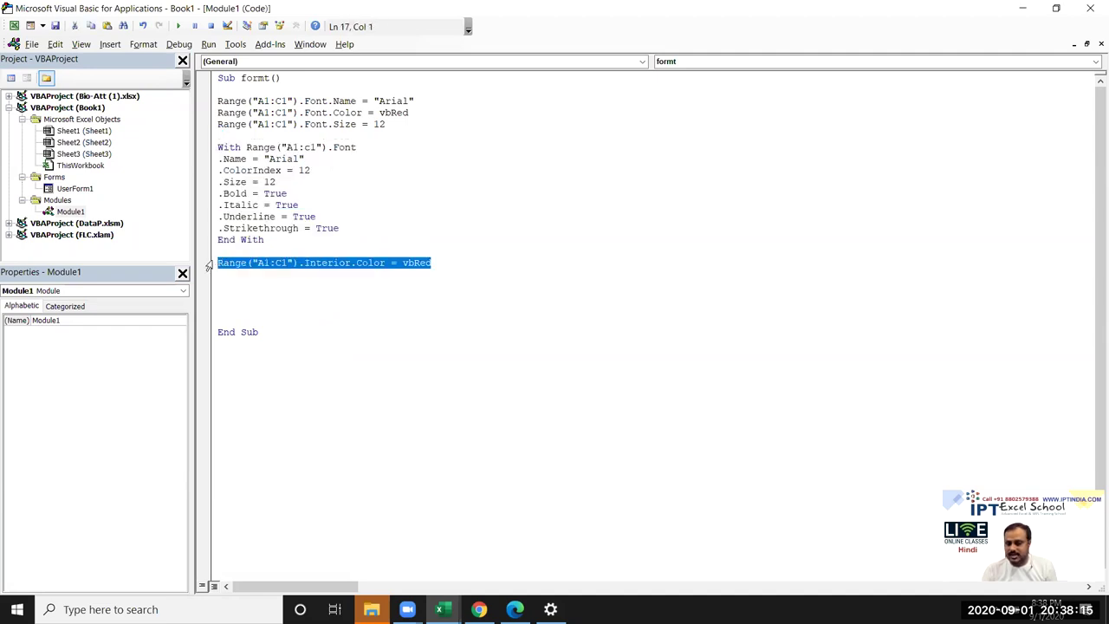
{"action": "left_click", "coordinate": [230, 285]}
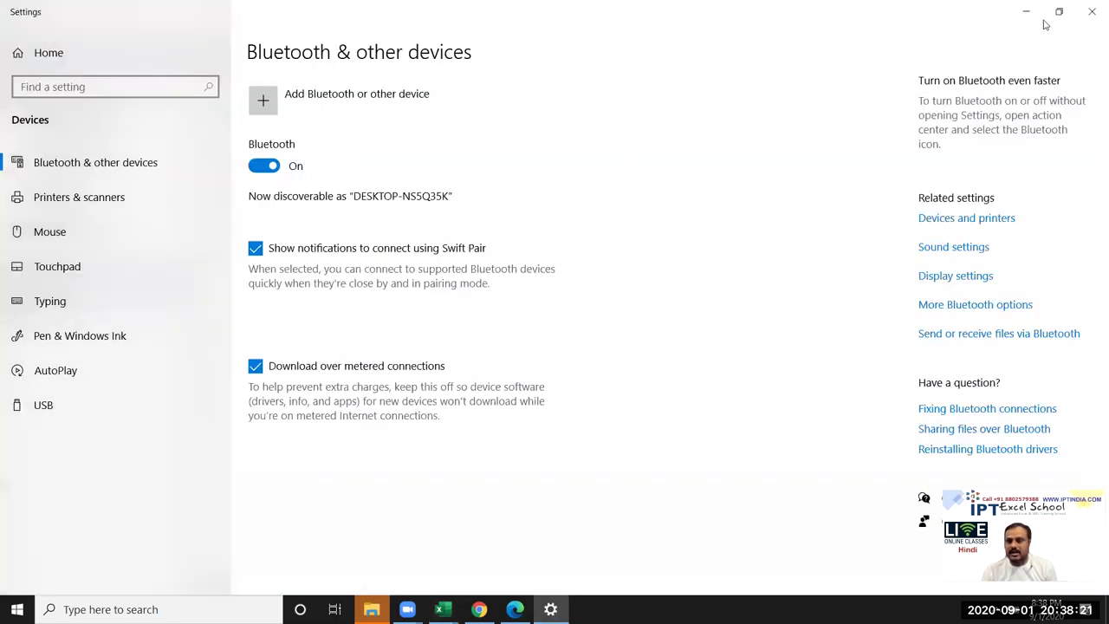
Close the Bluetooth settings window and switch back to the macro code.
{"action": "left_click", "coordinate": [1092, 11]}
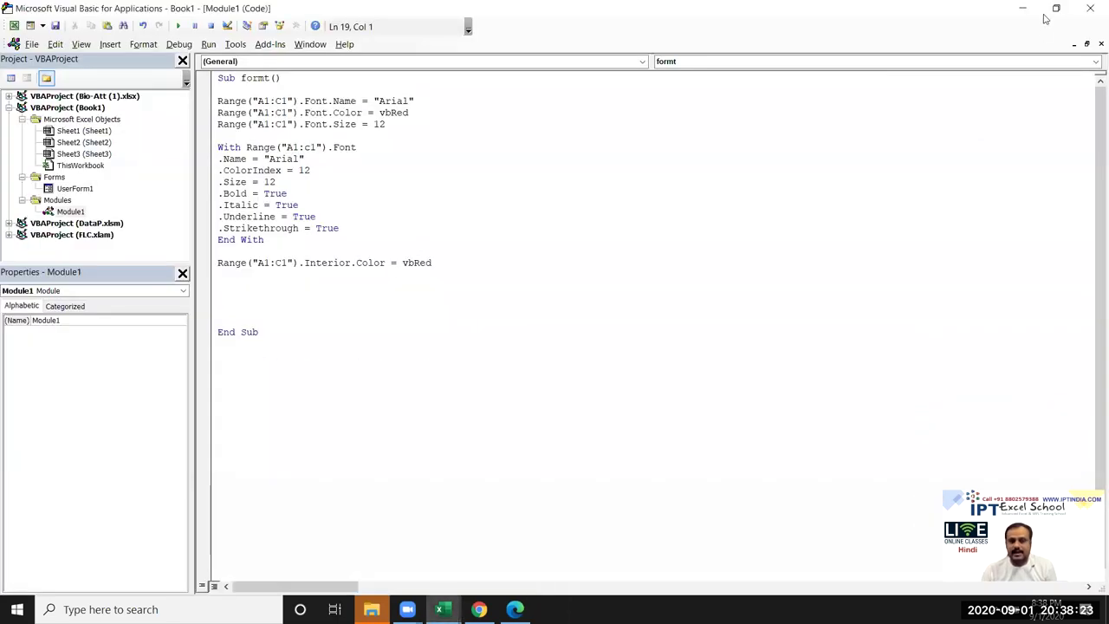
{"action": "left_click", "coordinate": [1022, 8]}
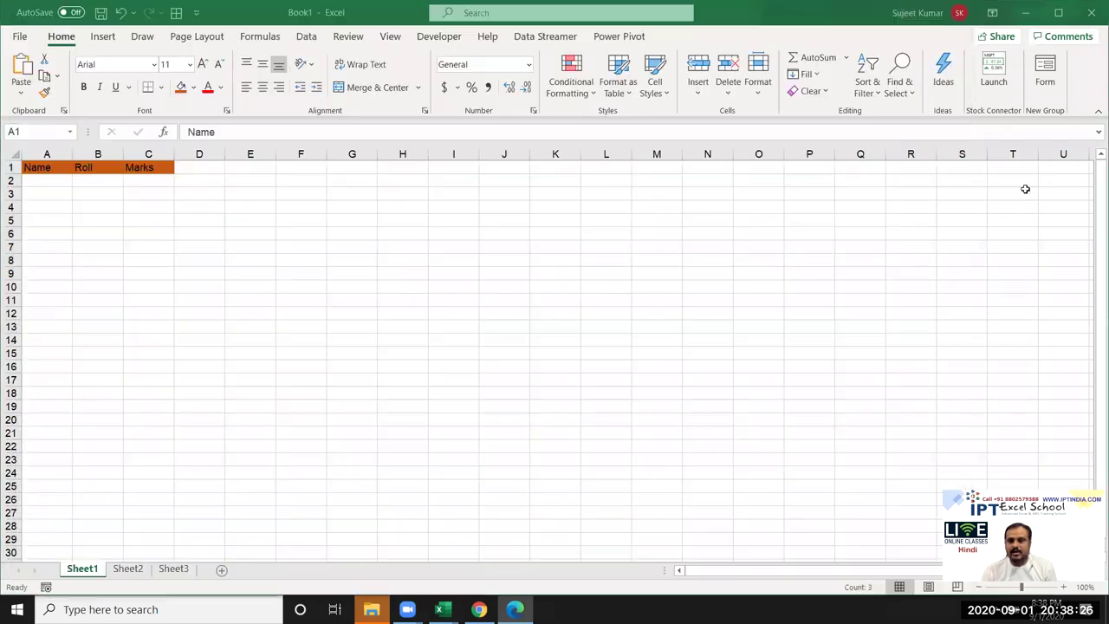
{"action": "left_click", "coordinate": [1027, 192]}
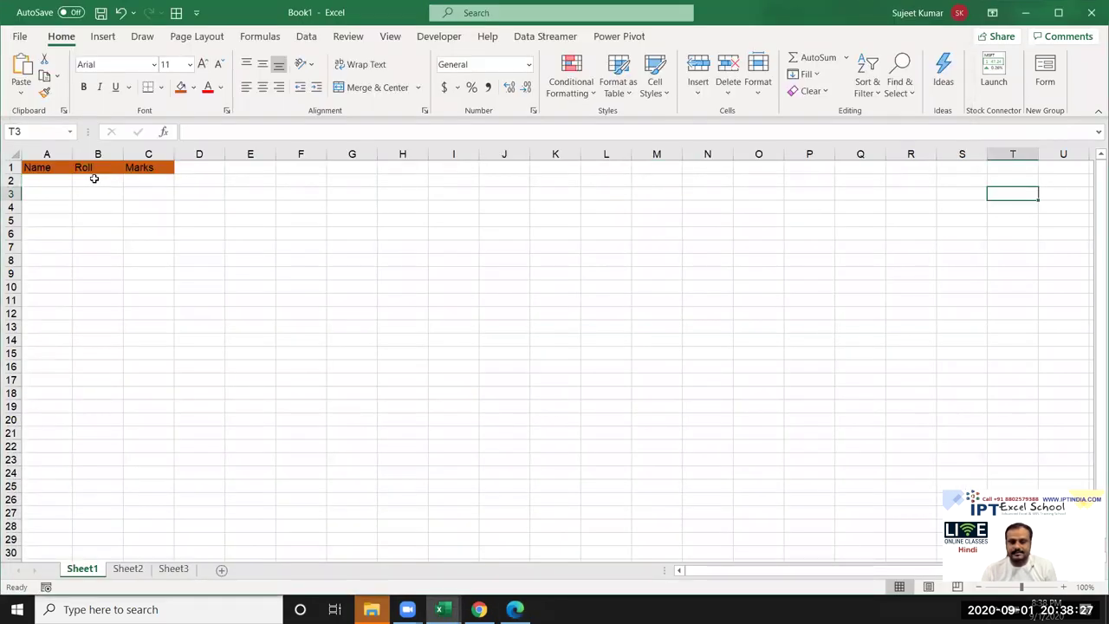
{"action": "key", "text": "alt+Tab"}
{"action": "key", "text": "alt+Tab"}
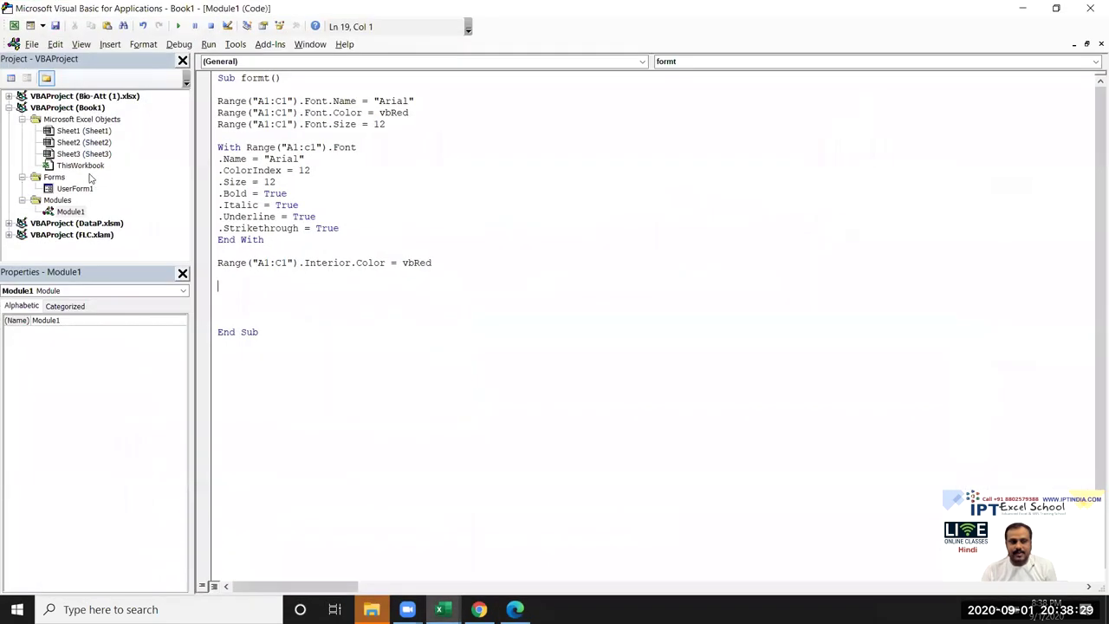
Enter Range("A1:C1").Borders.LineStyle = below the red fill line via IntelliSense.
{"action": "type", "text": "range(\"A1:C1\""}
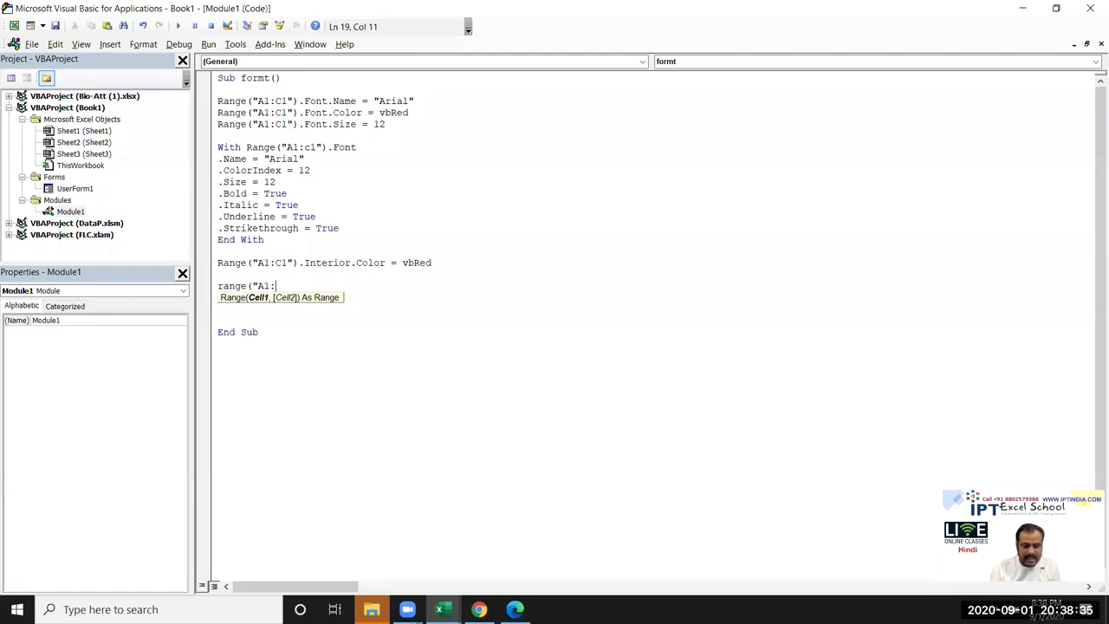
{"action": "type", "text": ")"}
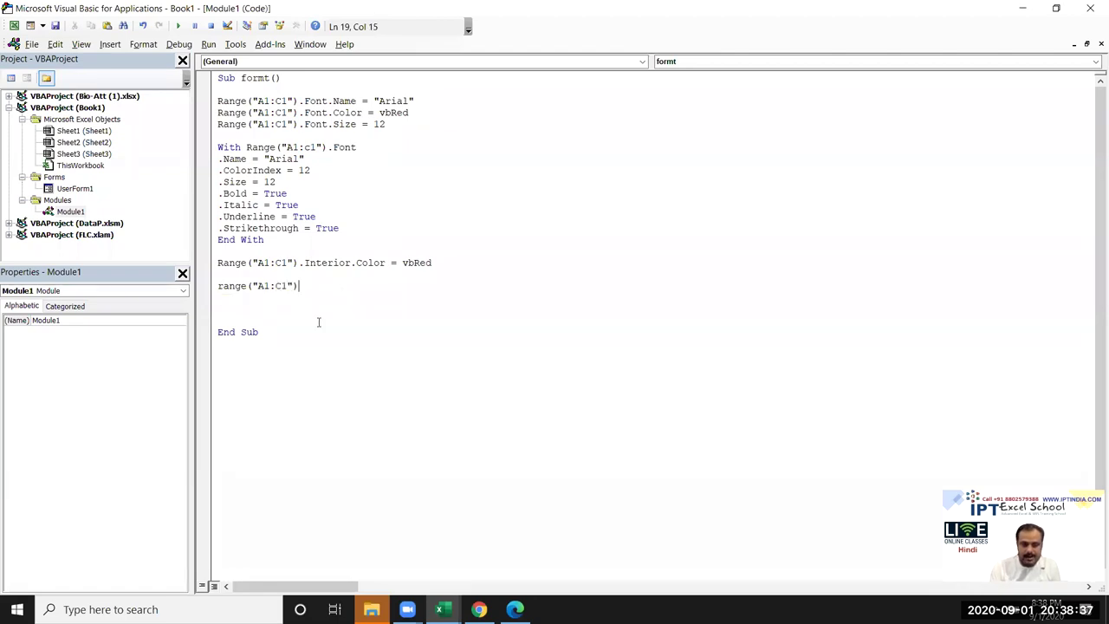
{"action": "type", "text": "."}
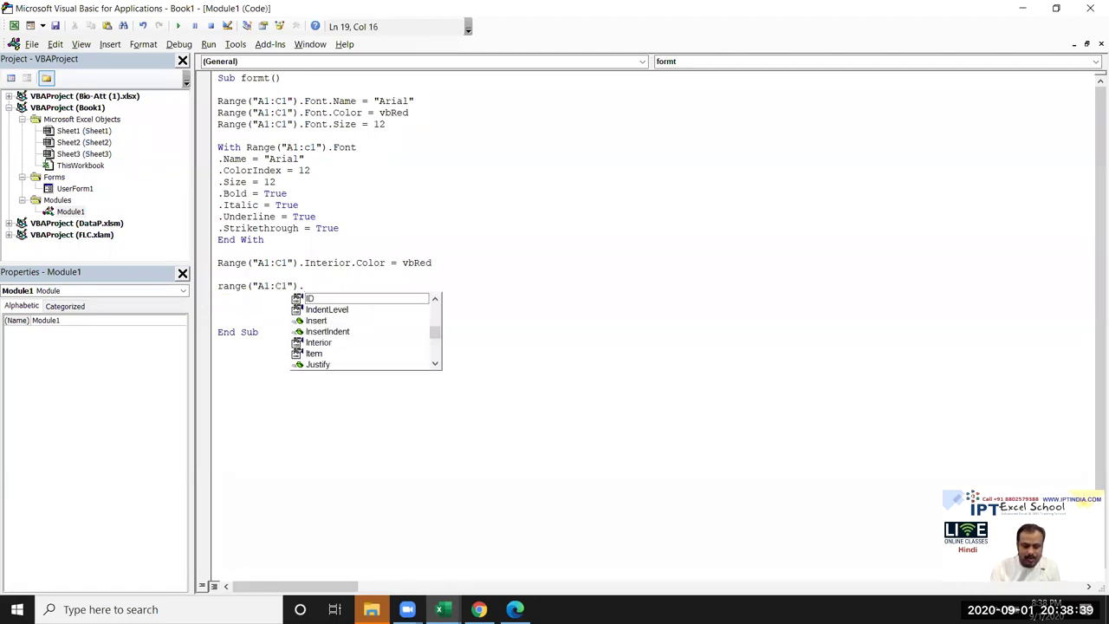
{"action": "type", "text": "bo"}
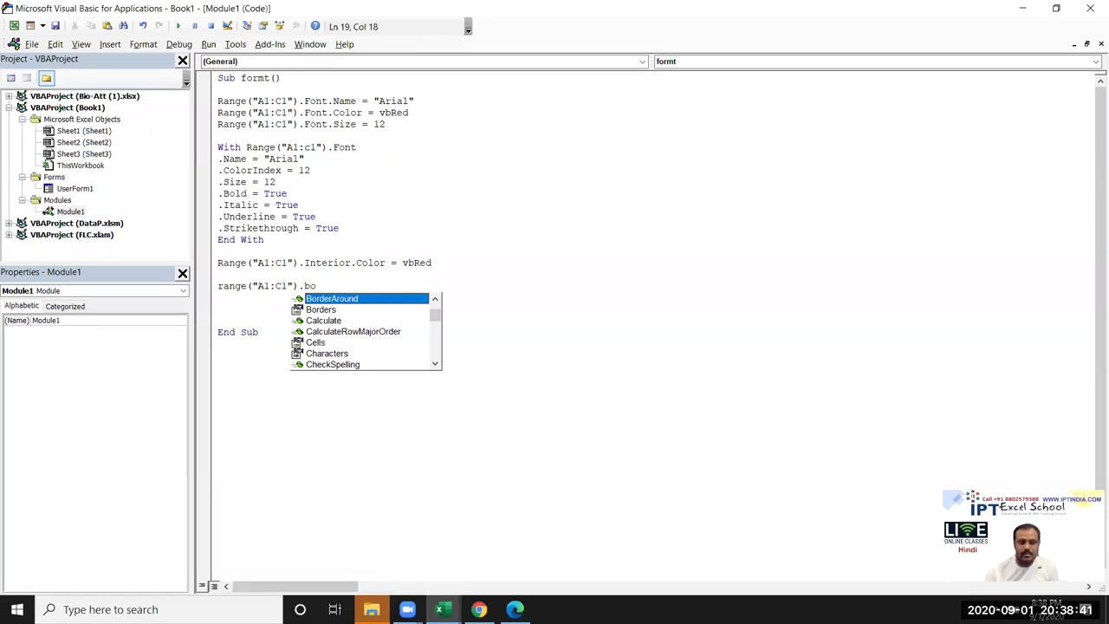
{"action": "key", "text": "Down"}
{"action": "key", "text": "Tab"}
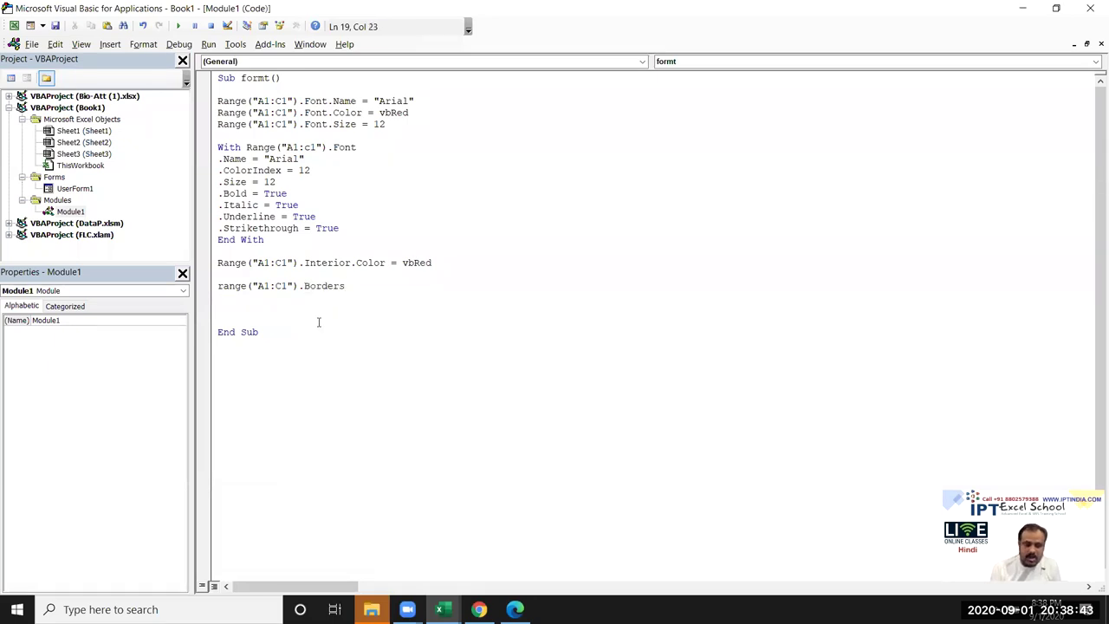
{"action": "type", "text": ".l"}
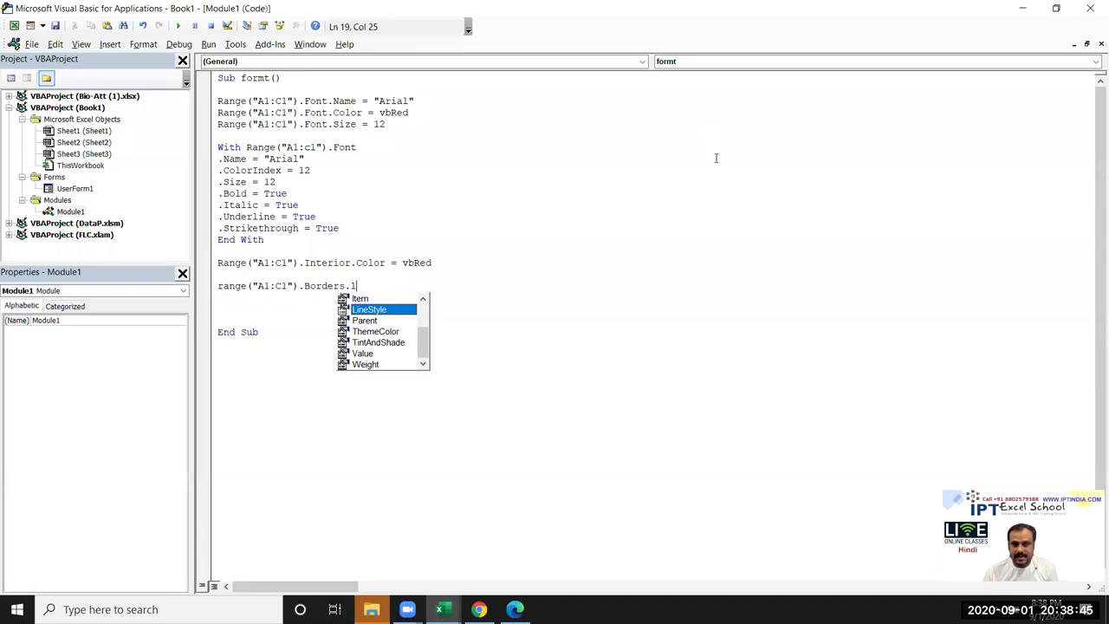
{"action": "key", "text": "Escape"}
{"action": "key", "text": "BackSpace"}
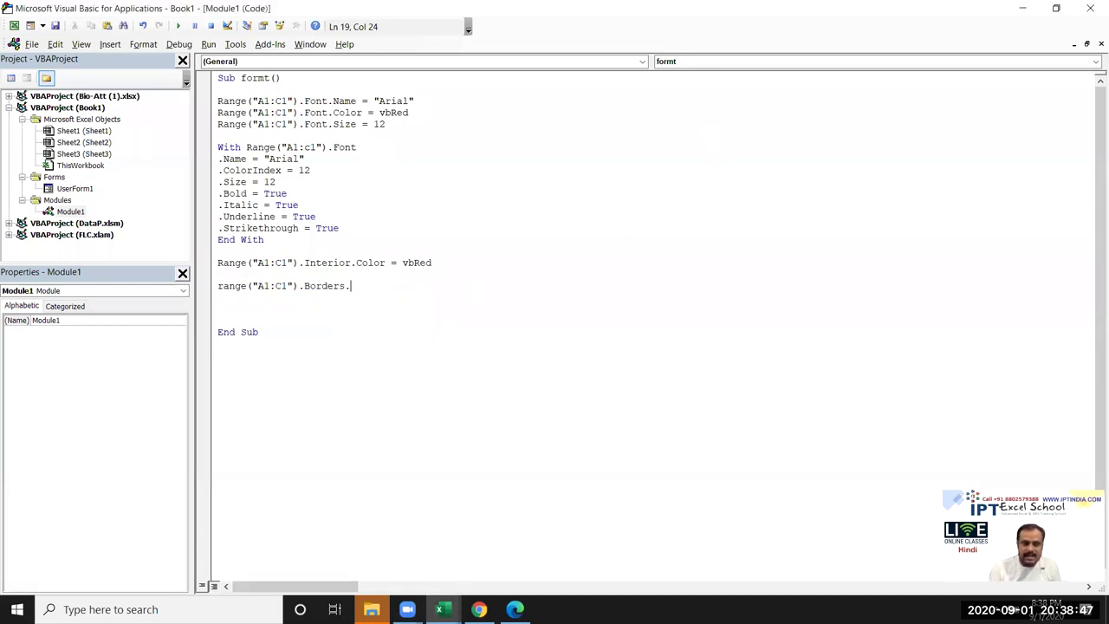
{"action": "key", "text": "ctrl+j"}
{"action": "type", "text": "l"}
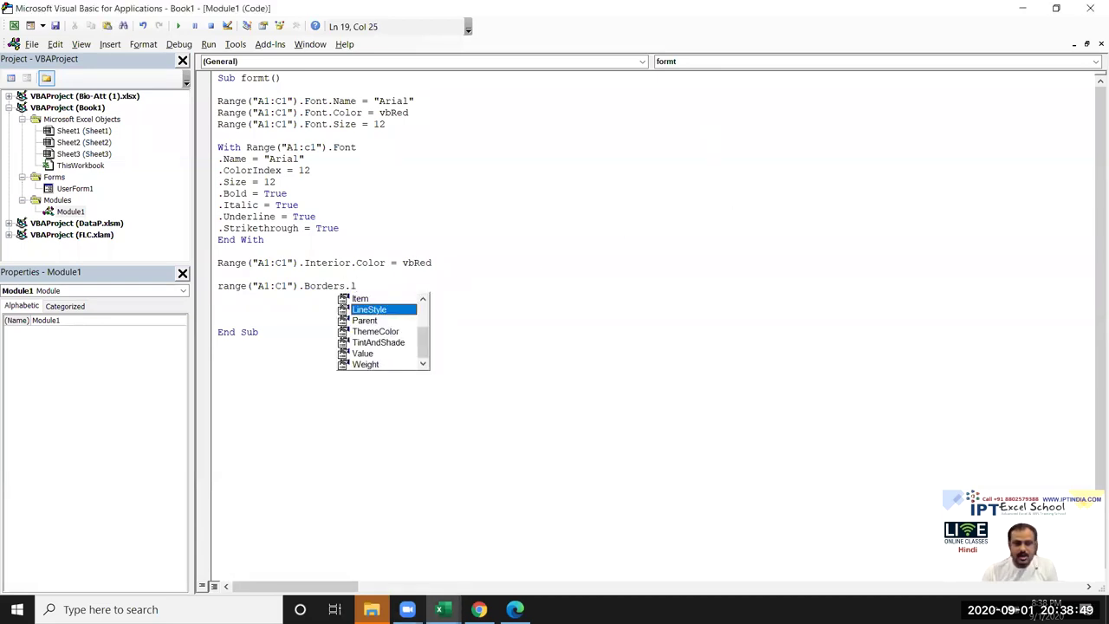
{"action": "key", "text": "Tab"}
{"action": "type", "text": "="}
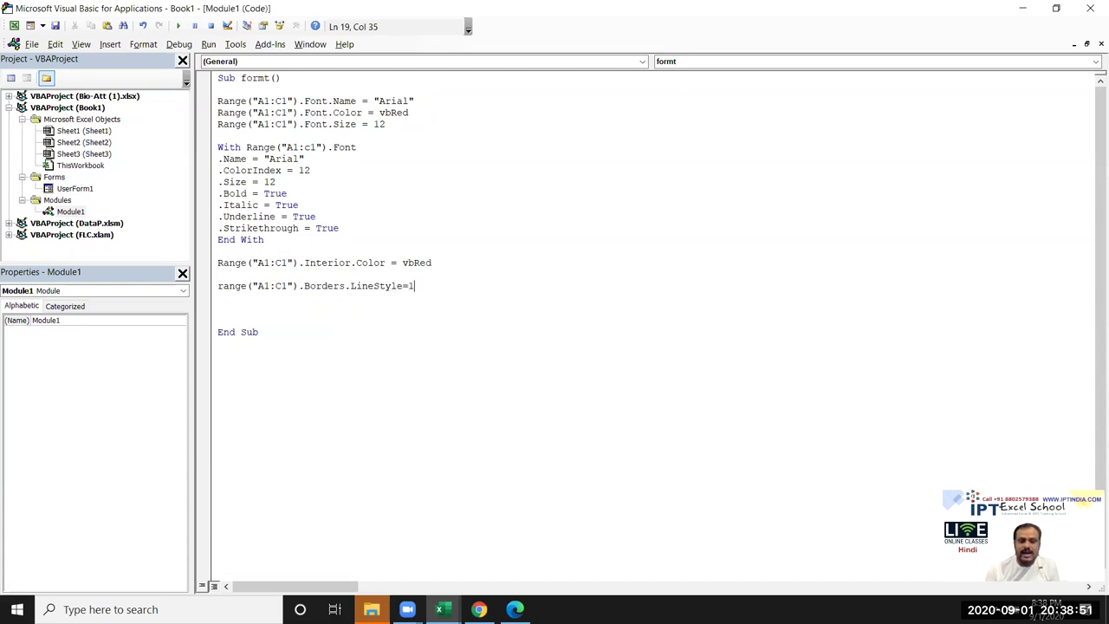
{"action": "left_click", "coordinate": [387, 320]}
Grab the Borders.LineStyle text from the new line and return to the docs page.
{"action": "double_click", "coordinate": [387, 289]}
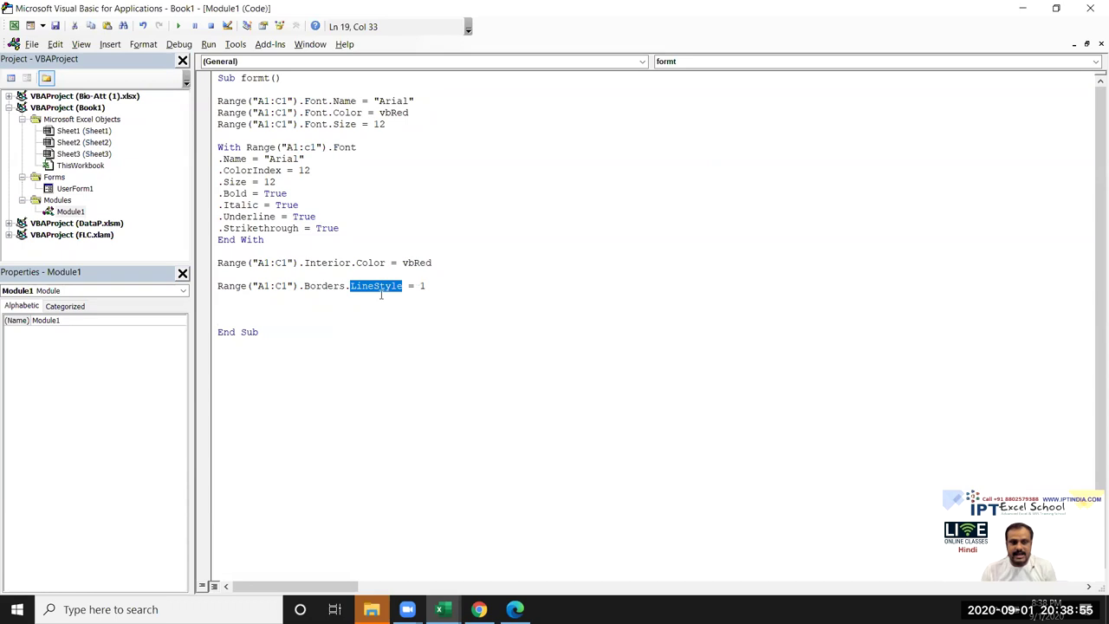
{"action": "left_click", "coordinate": [309, 285], "text": "shift"}
{"action": "left_click", "coordinate": [316, 296]}
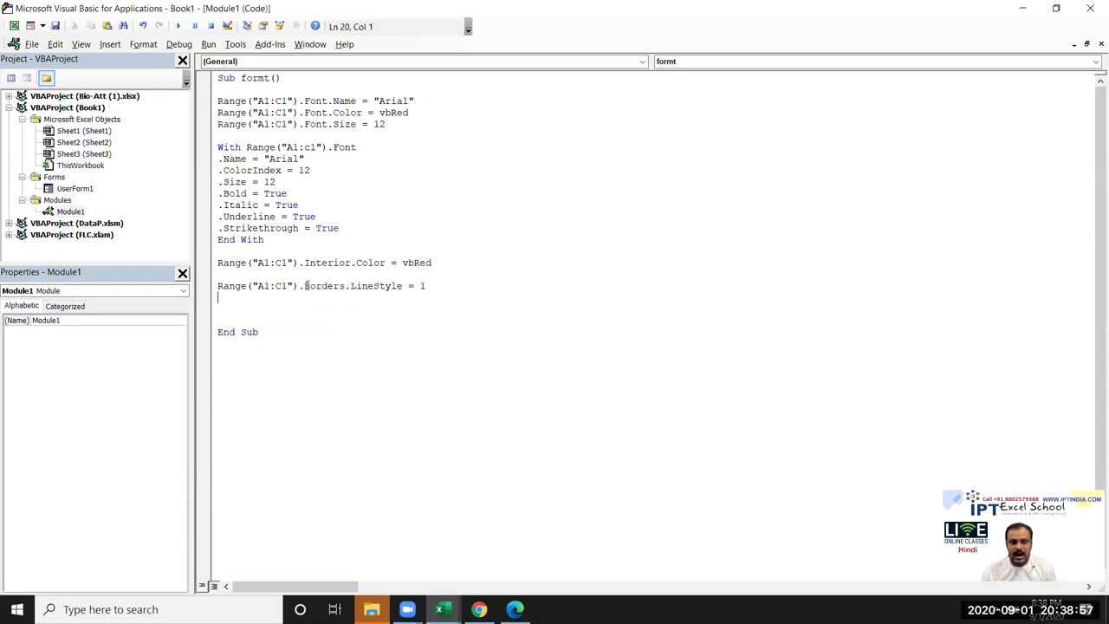
{"action": "left_click_drag", "start_coordinate": [305, 285], "coordinate": [407, 289]}
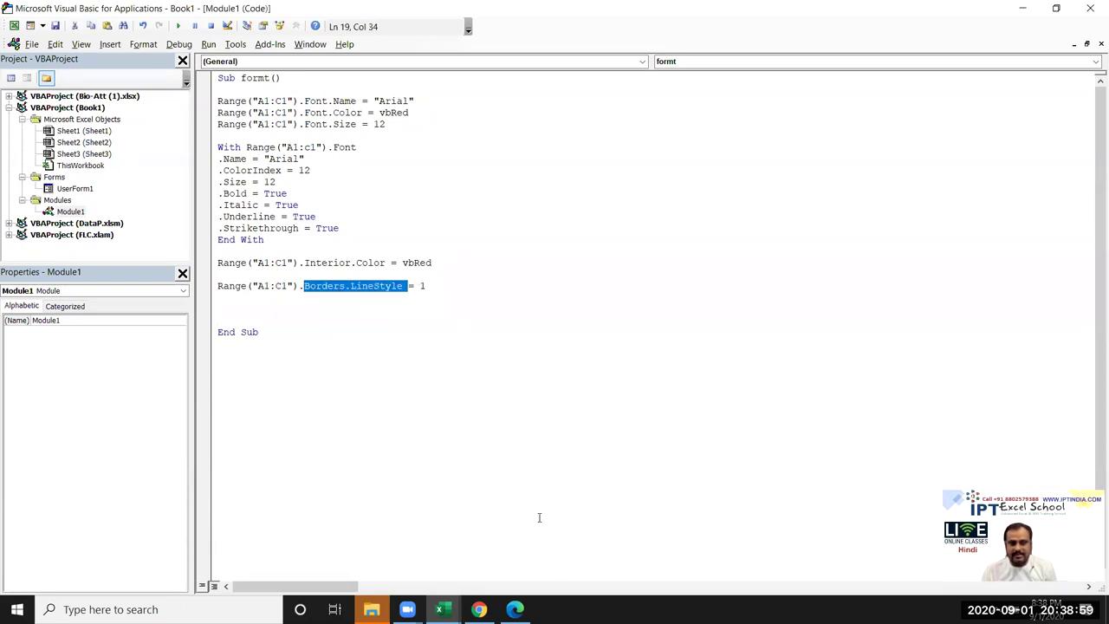
{"action": "key", "text": "Delete"}
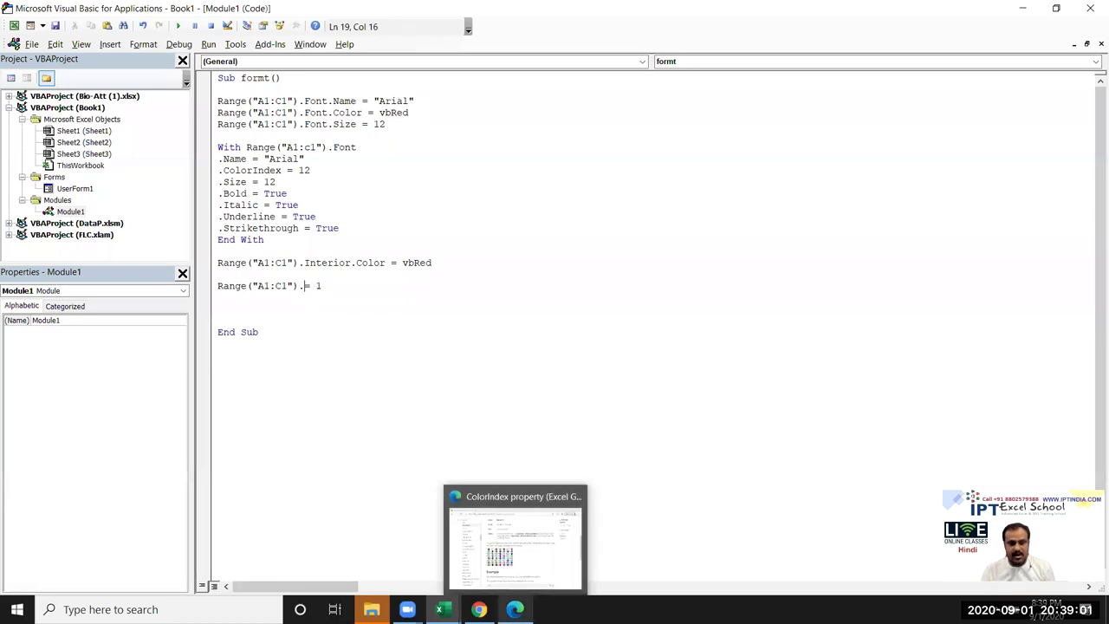
{"action": "key", "text": "ctrl+z"}
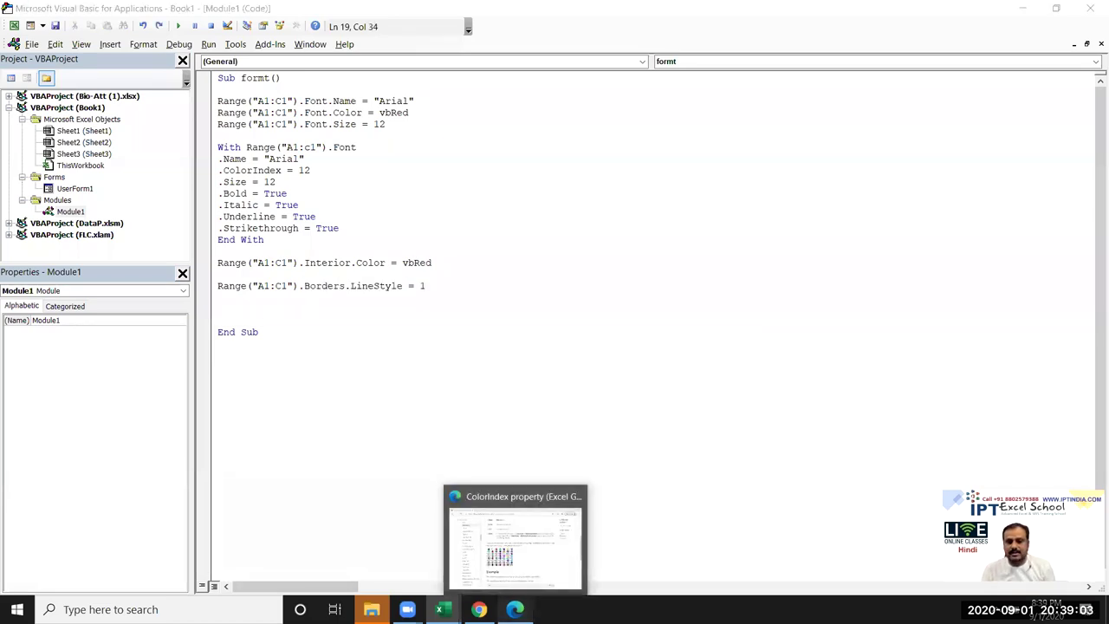
{"action": "left_click", "coordinate": [515, 538]}
{"action": "scroll", "coordinate": [661, 300], "scroll_direction": "up", "scroll_amount": 5}
Search Microsoft Docs for 'Borders.LineStyle'.
{"action": "left_click", "coordinate": [759, 83]}
{"action": "type", "text": "Borders.LineStyle"}
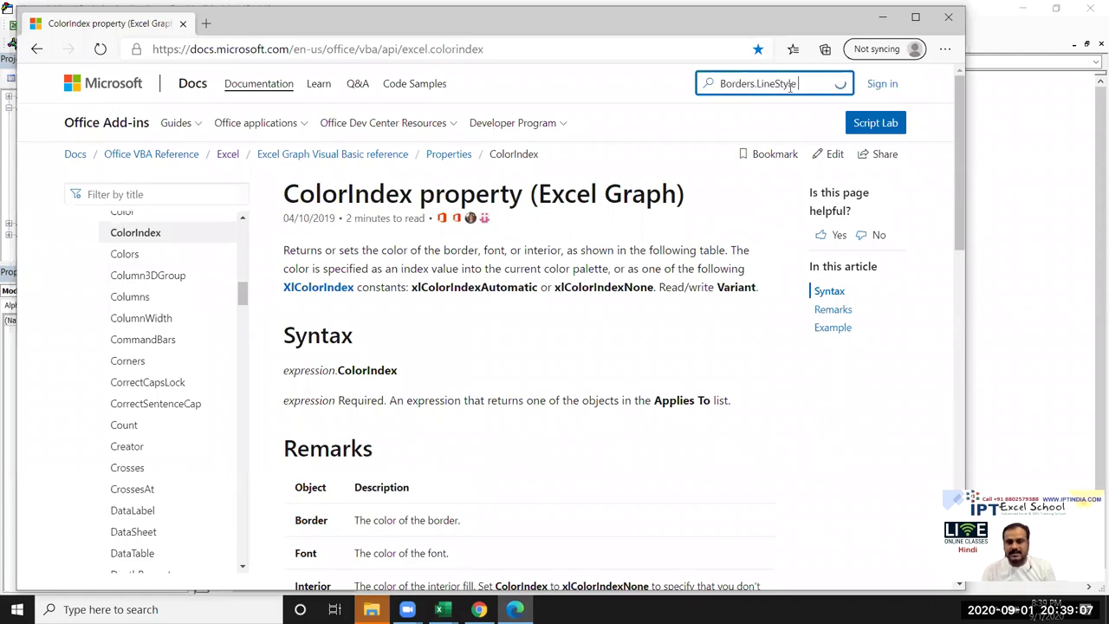
{"action": "key", "text": "Return"}
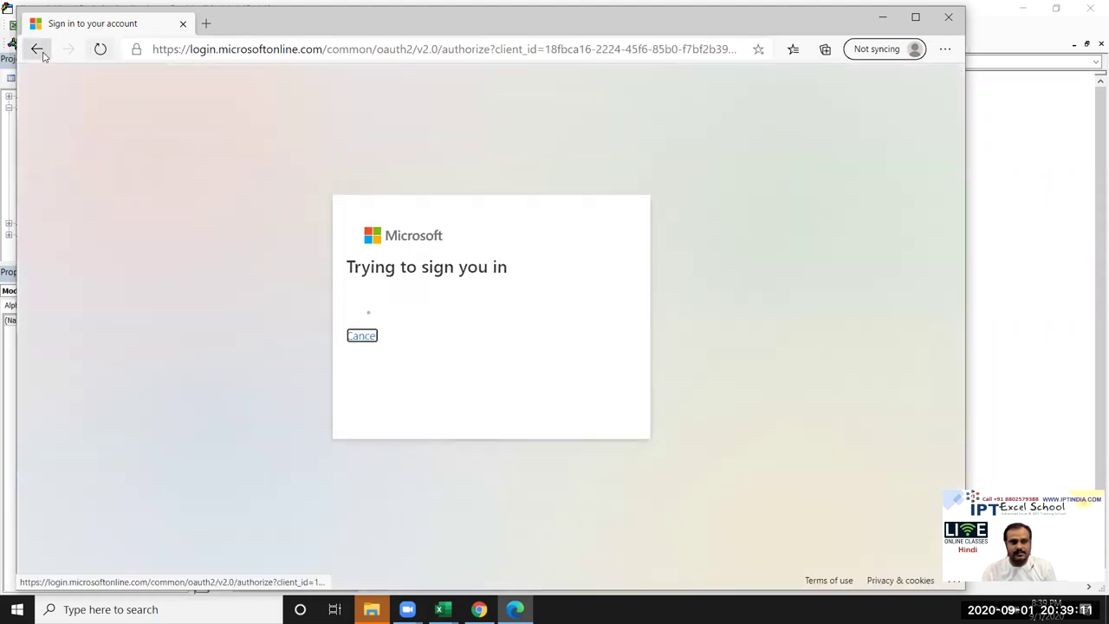
{"action": "left_click", "coordinate": [44, 54]}
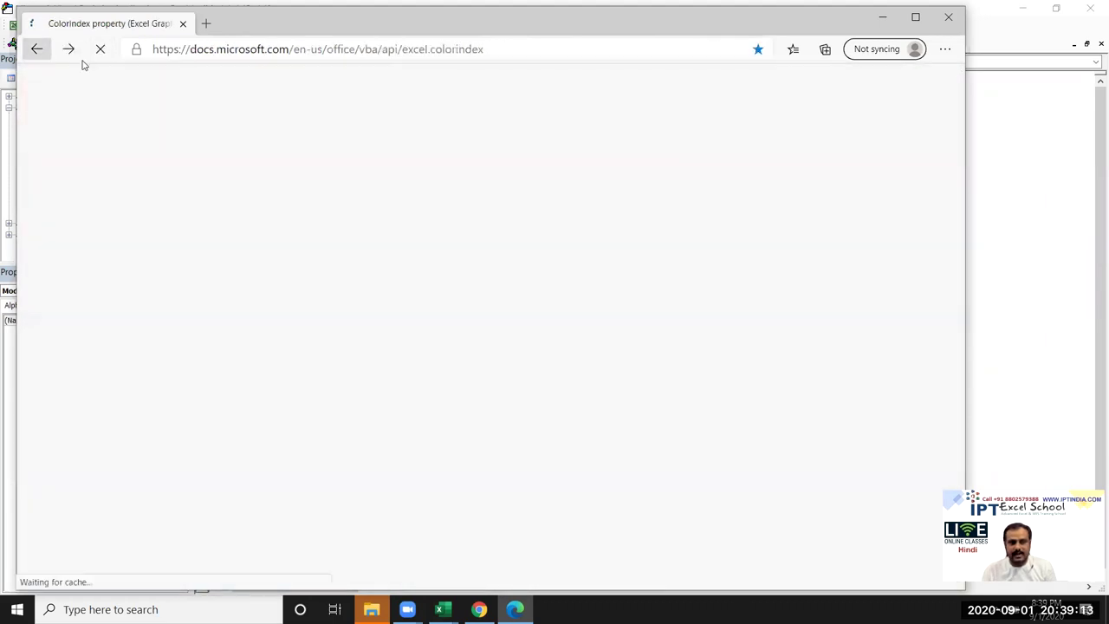
{"action": "left_click", "coordinate": [742, 82]}
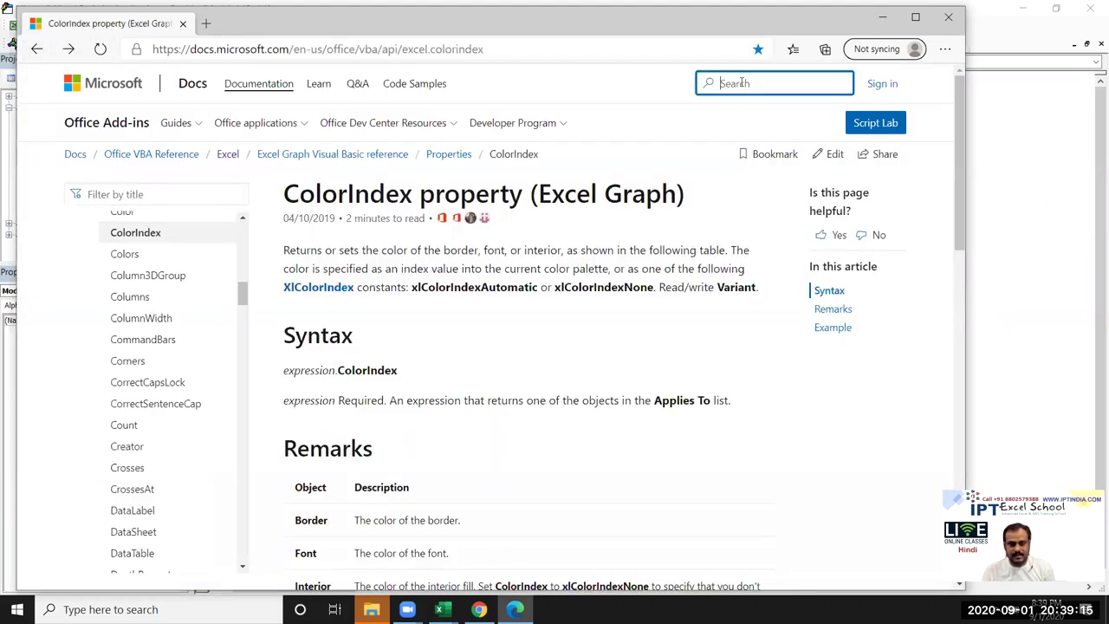
{"action": "type", "text": "Borders.LineStyle"}
{"action": "key", "text": "Return"}
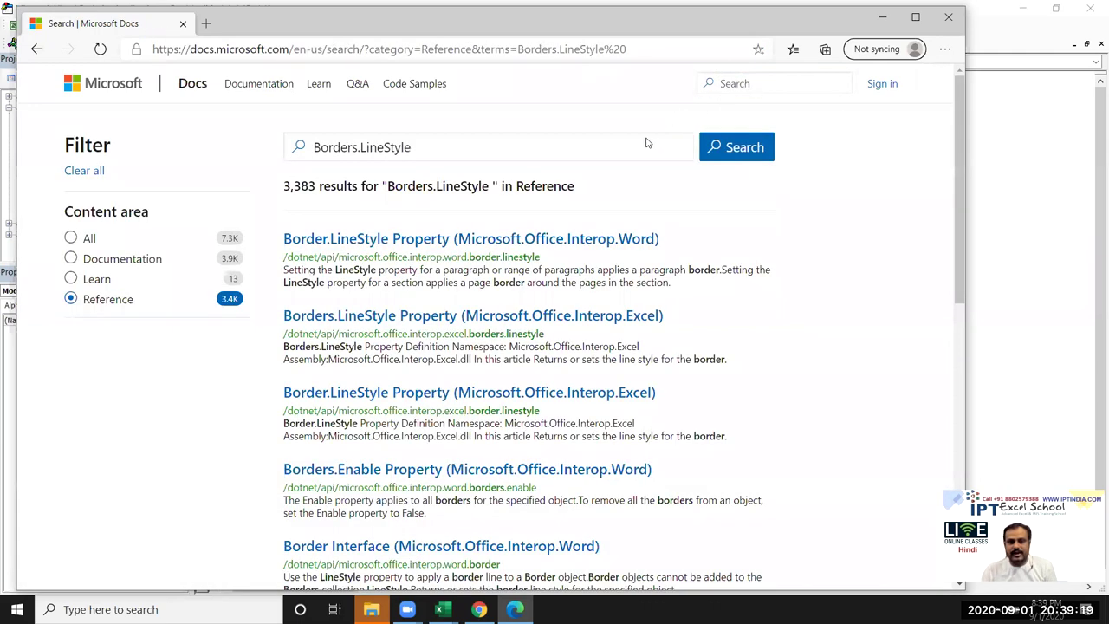
Skip the Word Border.LineStyle result and open the Excel Borders.LineStyle Property page.
{"action": "left_click", "coordinate": [407, 247]}
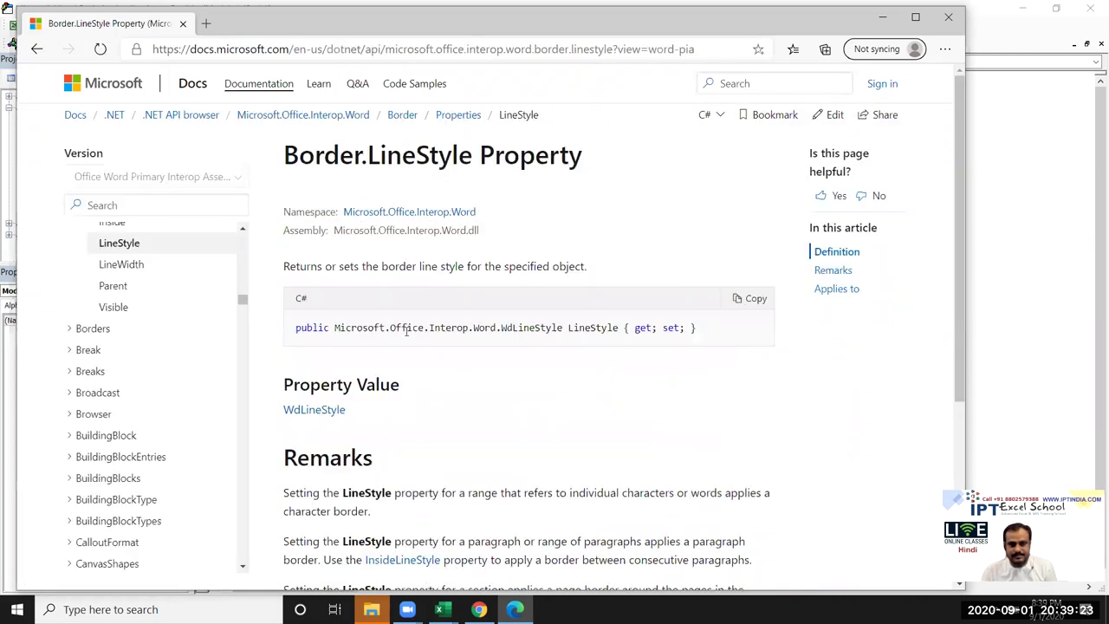
{"action": "scroll", "coordinate": [408, 338], "scroll_direction": "down", "scroll_amount": 4}
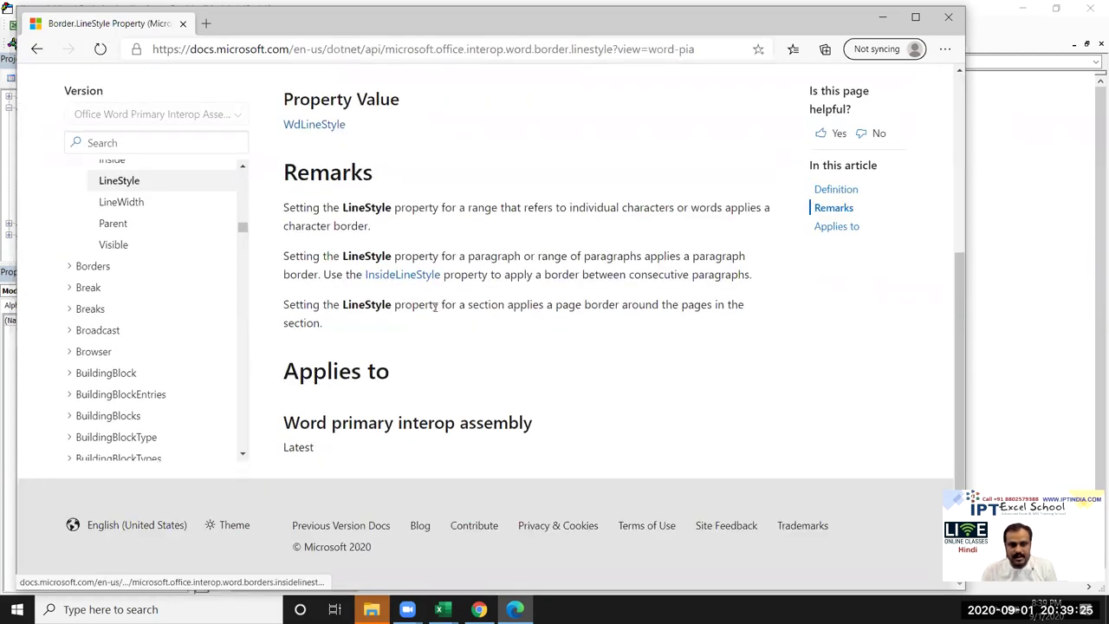
{"action": "scroll", "coordinate": [416, 294], "scroll_direction": "up", "scroll_amount": 2}
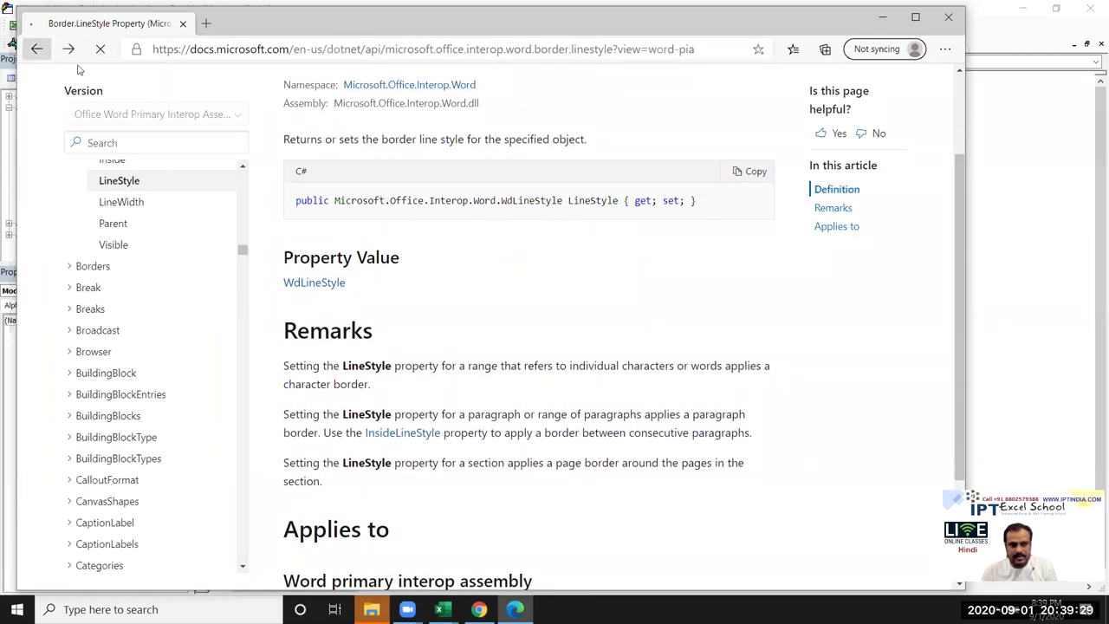
{"action": "left_click", "coordinate": [36, 49]}
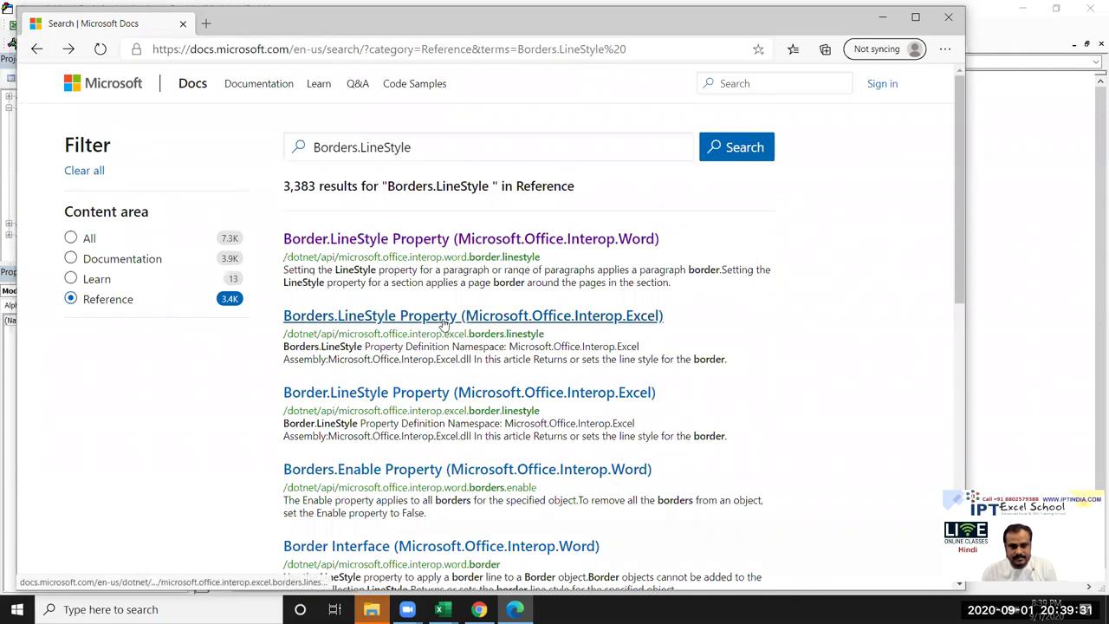
{"action": "left_click", "coordinate": [411, 318]}
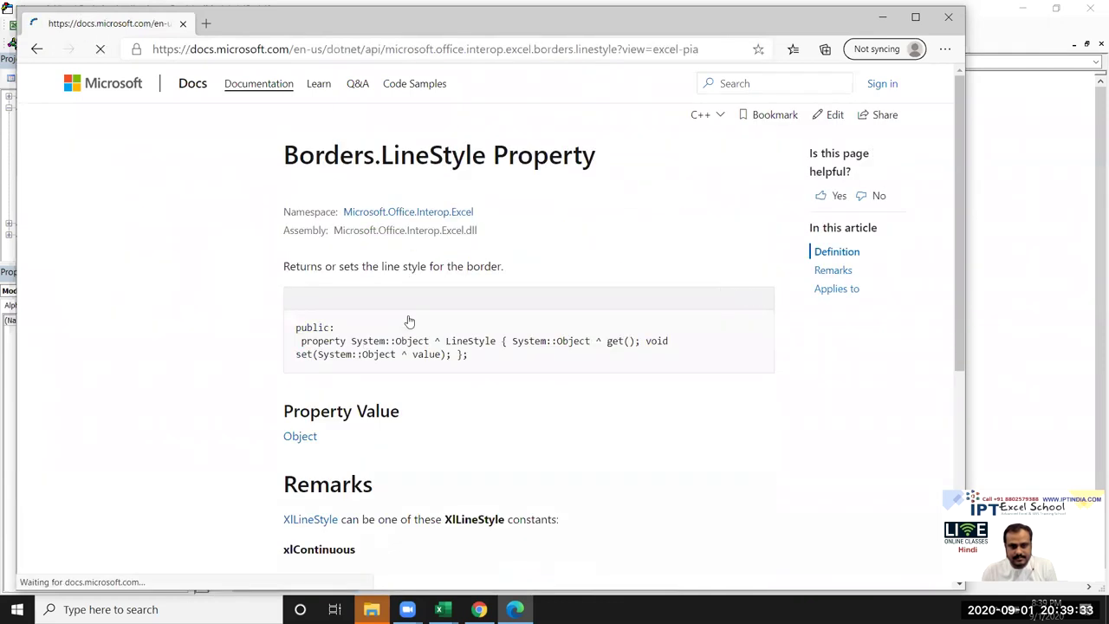
{"action": "scroll", "coordinate": [426, 372], "scroll_direction": "down", "scroll_amount": 2}
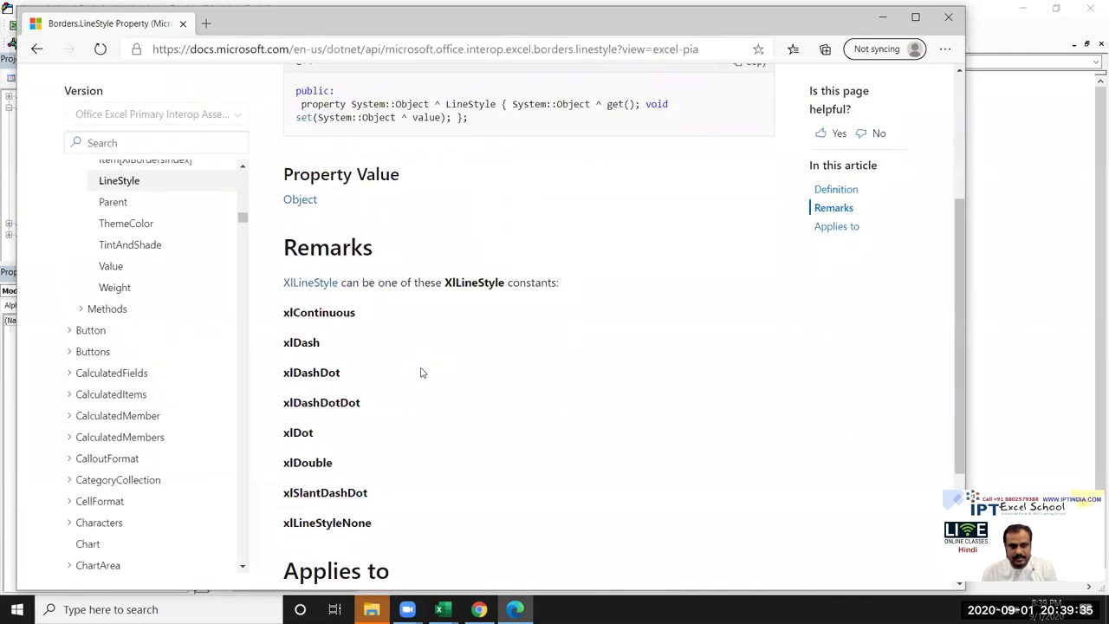
{"action": "scroll", "coordinate": [422, 371], "scroll_direction": "down", "scroll_amount": 2}
Highlight the xlContinuous, xlDashDot, xlDashDotDot and xlDouble line styles on the page.
{"action": "double_click", "coordinate": [312, 234]}
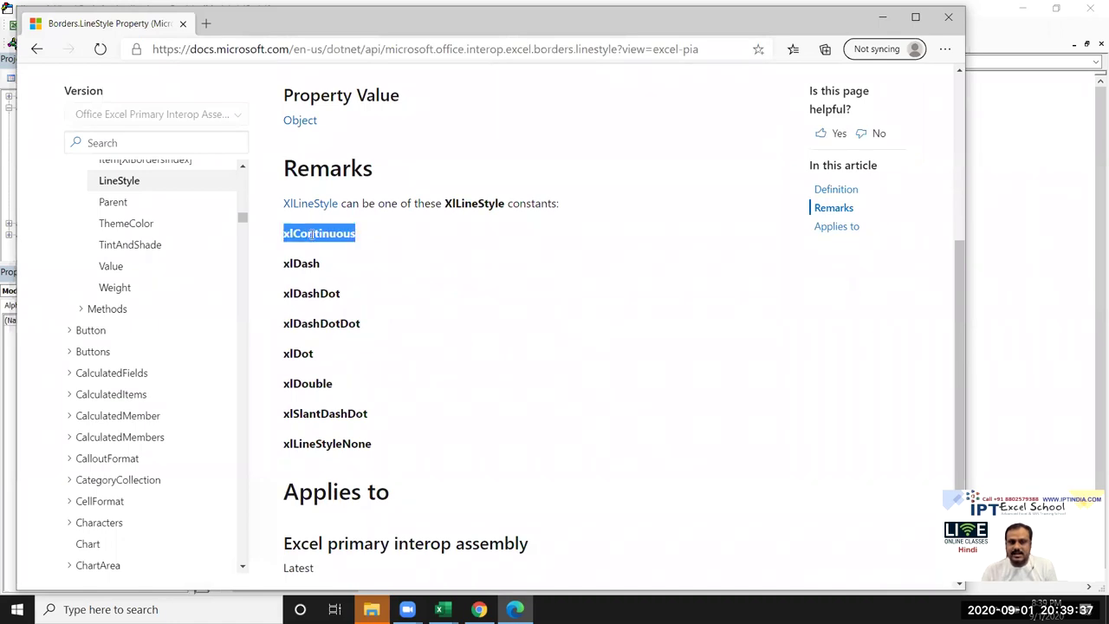
{"action": "left_click", "coordinate": [303, 264]}
{"action": "double_click", "coordinate": [305, 293]}
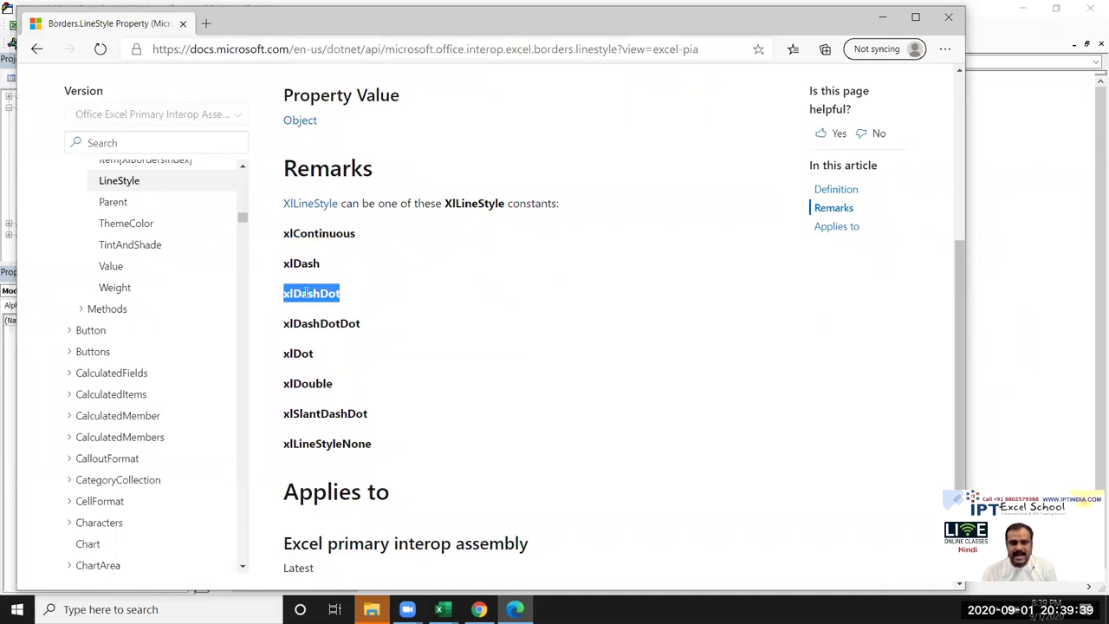
{"action": "double_click", "coordinate": [309, 324]}
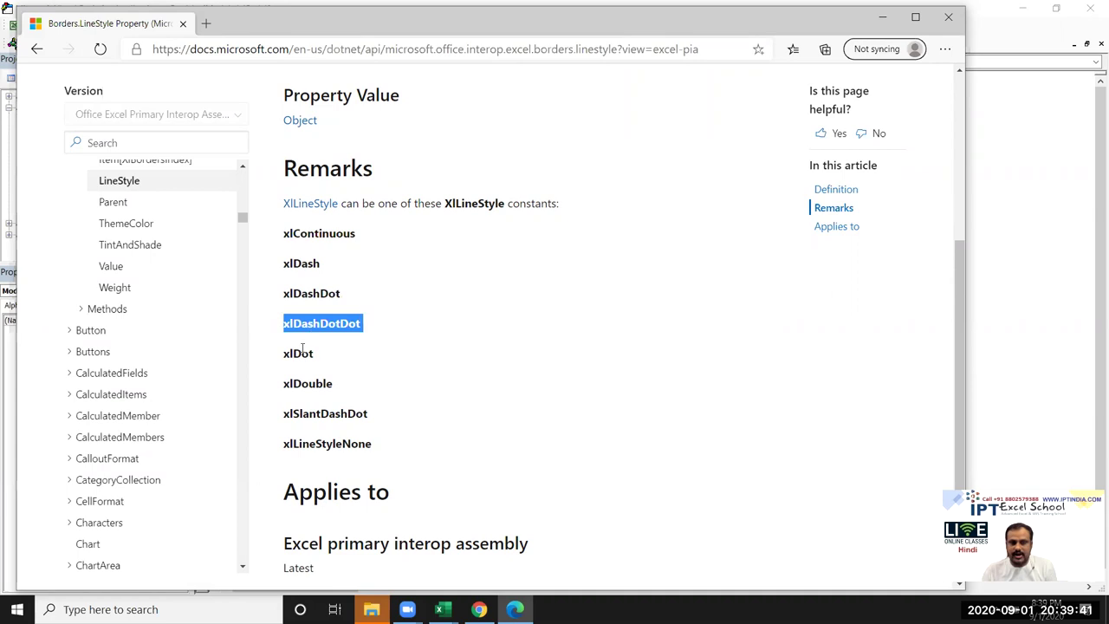
{"action": "left_click", "coordinate": [302, 350]}
{"action": "double_click", "coordinate": [310, 383]}
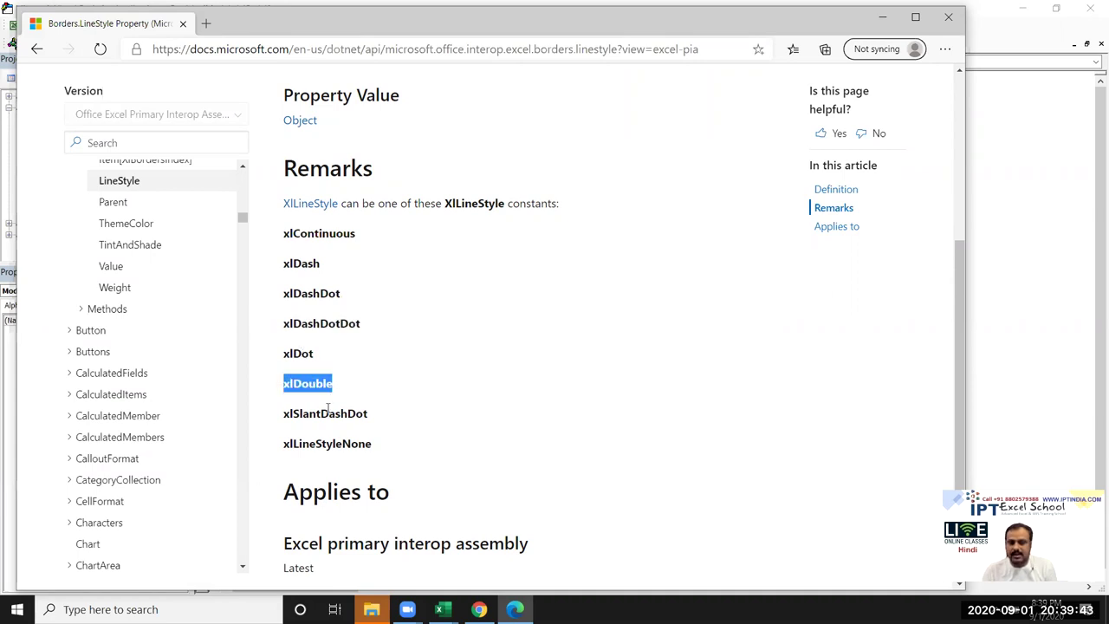
{"action": "scroll", "coordinate": [328, 407], "scroll_direction": "down", "scroll_amount": 3}
{"action": "scroll", "coordinate": [328, 409], "scroll_direction": "up", "scroll_amount": 3}
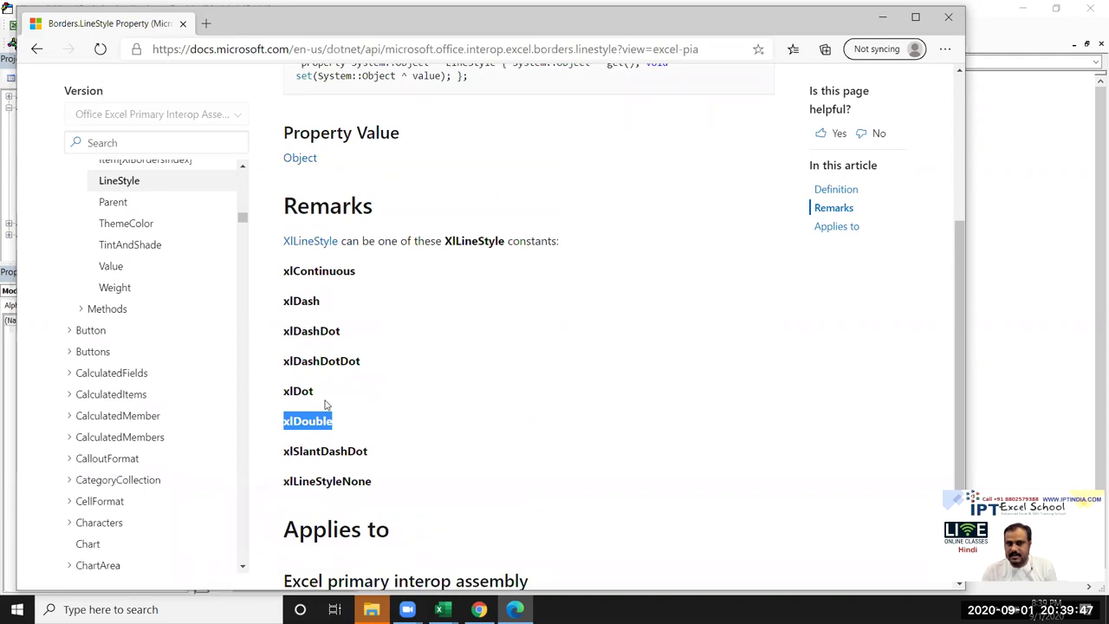
{"action": "scroll", "coordinate": [326, 394], "scroll_direction": "up", "scroll_amount": 2}
Check the XlLineStyle values (xlContinuous = 1, xlDashDot, xlDot), then return to the macro code.
{"action": "left_click", "coordinate": [316, 320]}
{"action": "scroll", "coordinate": [459, 343], "scroll_direction": "down", "scroll_amount": 3}
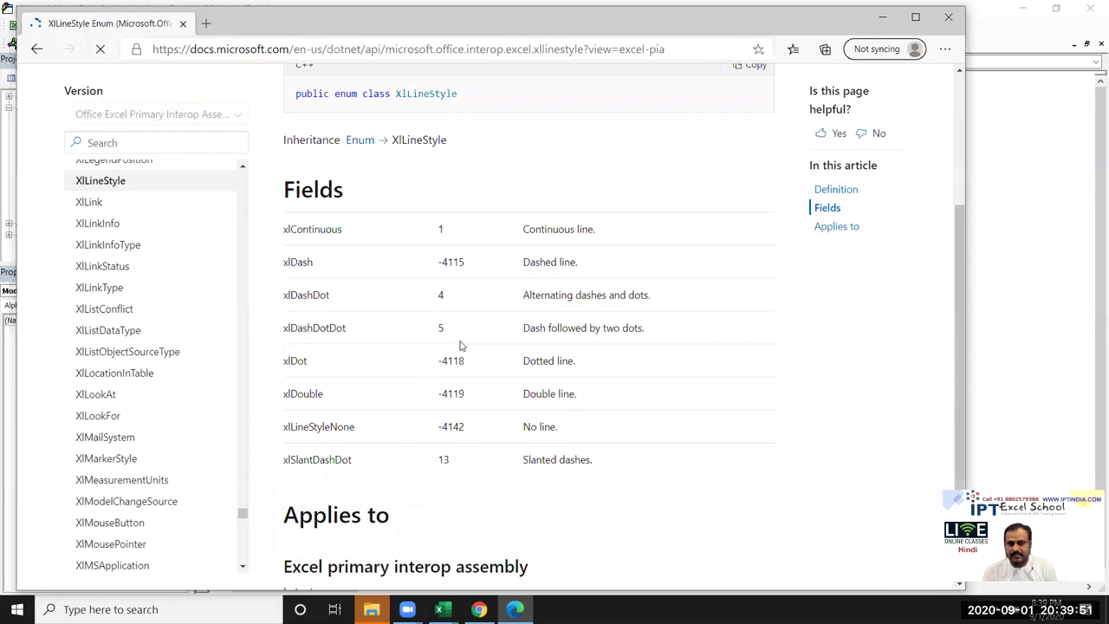
{"action": "double_click", "coordinate": [310, 228]}
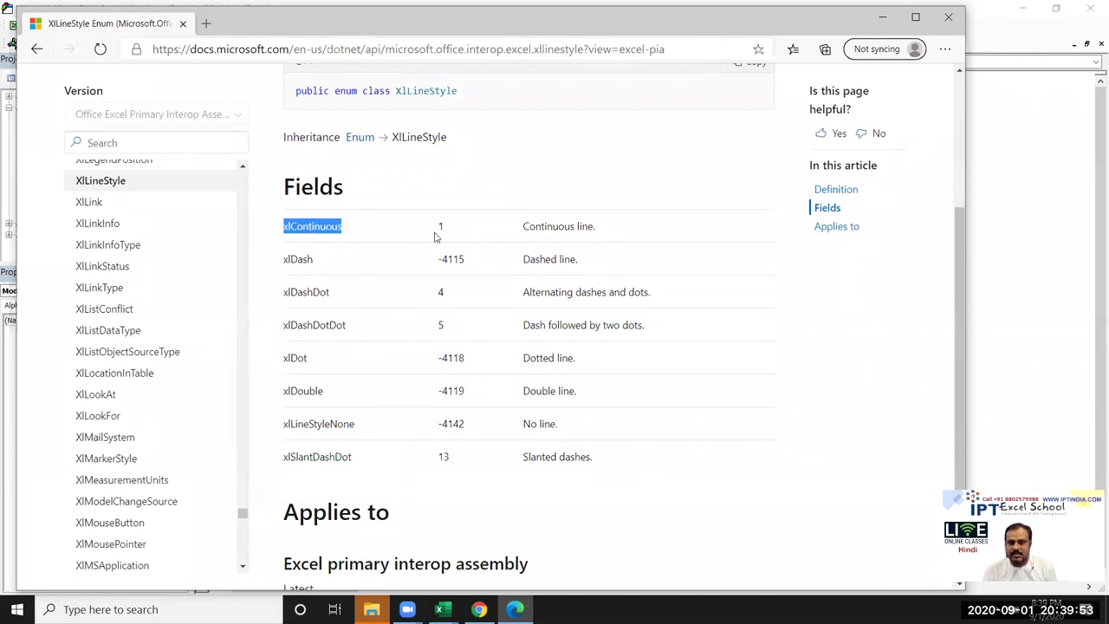
{"action": "double_click", "coordinate": [437, 233]}
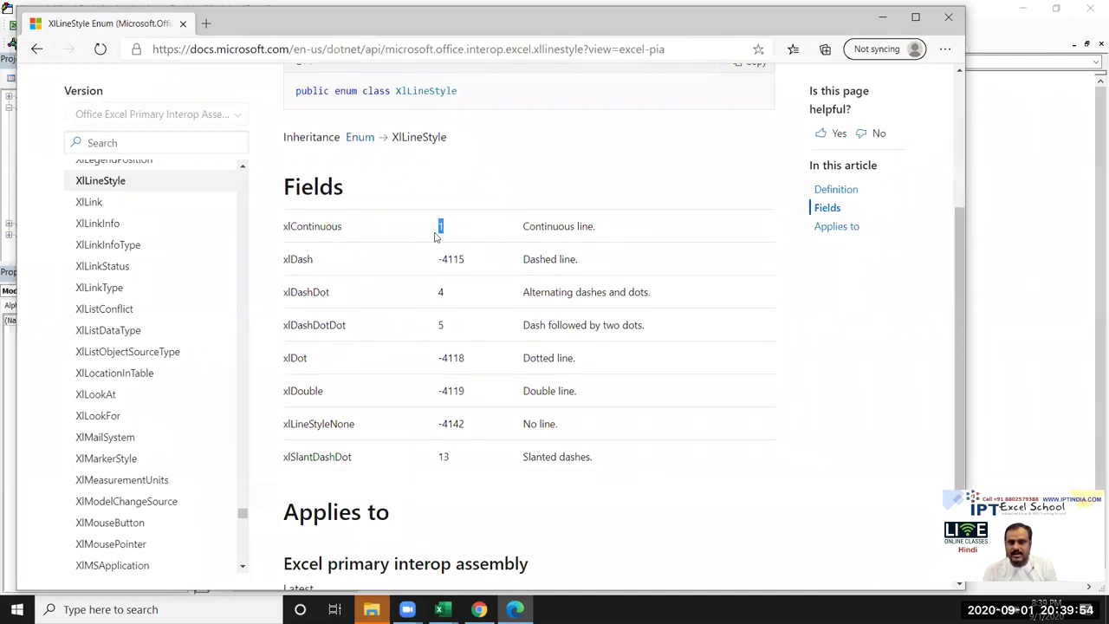
{"action": "double_click", "coordinate": [442, 296]}
{"action": "left_click", "coordinate": [447, 327]}
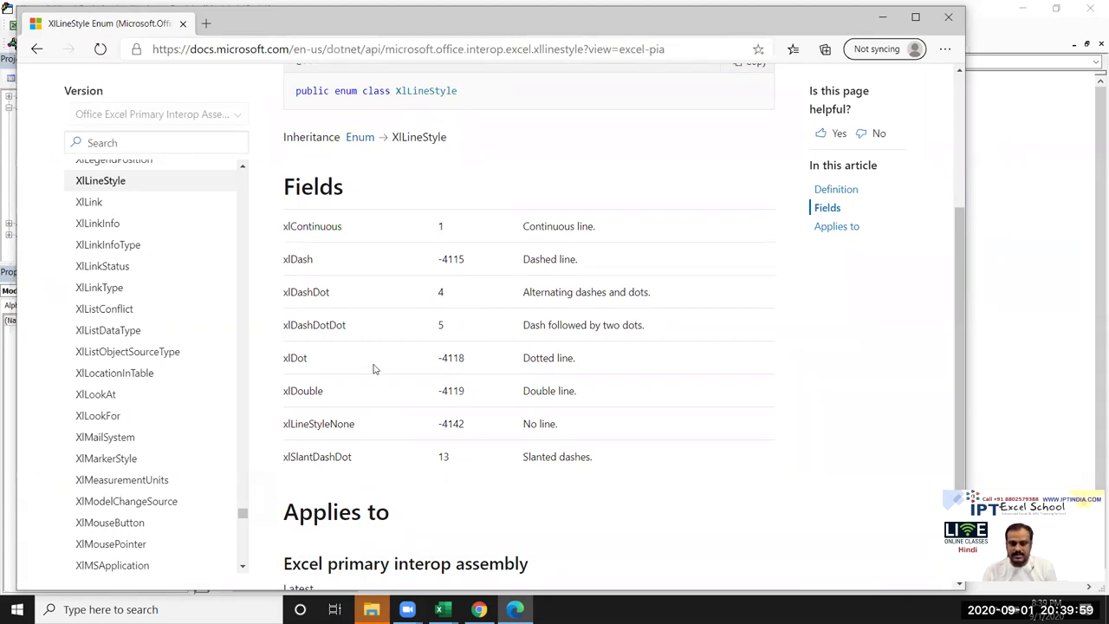
{"action": "double_click", "coordinate": [304, 358]}
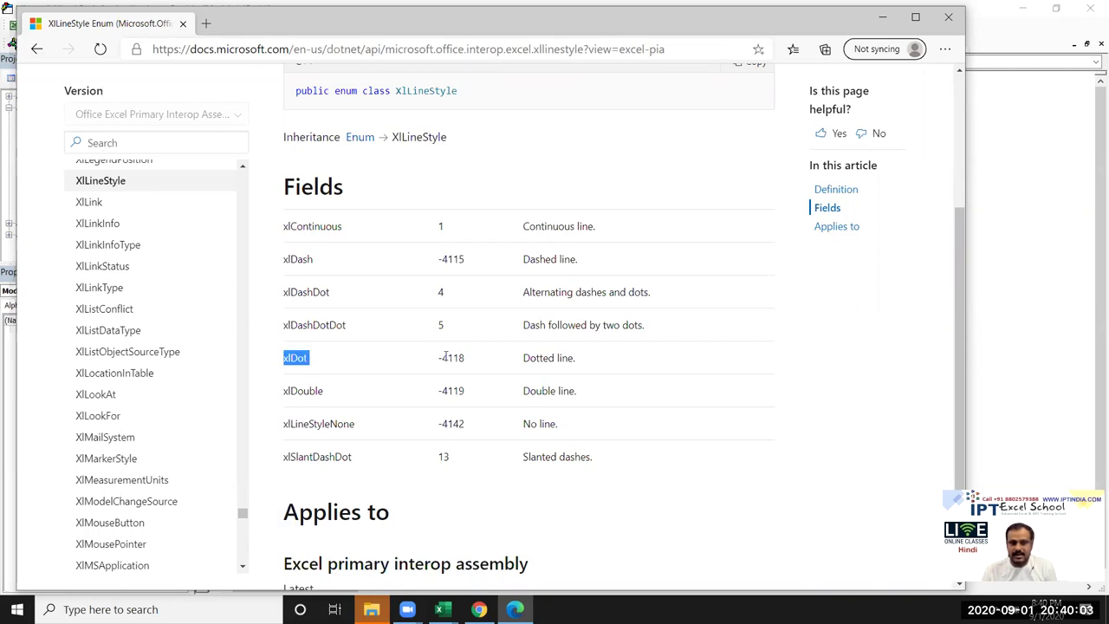
{"action": "key", "text": "alt+Tab"}
{"action": "left_click", "coordinate": [413, 310]}
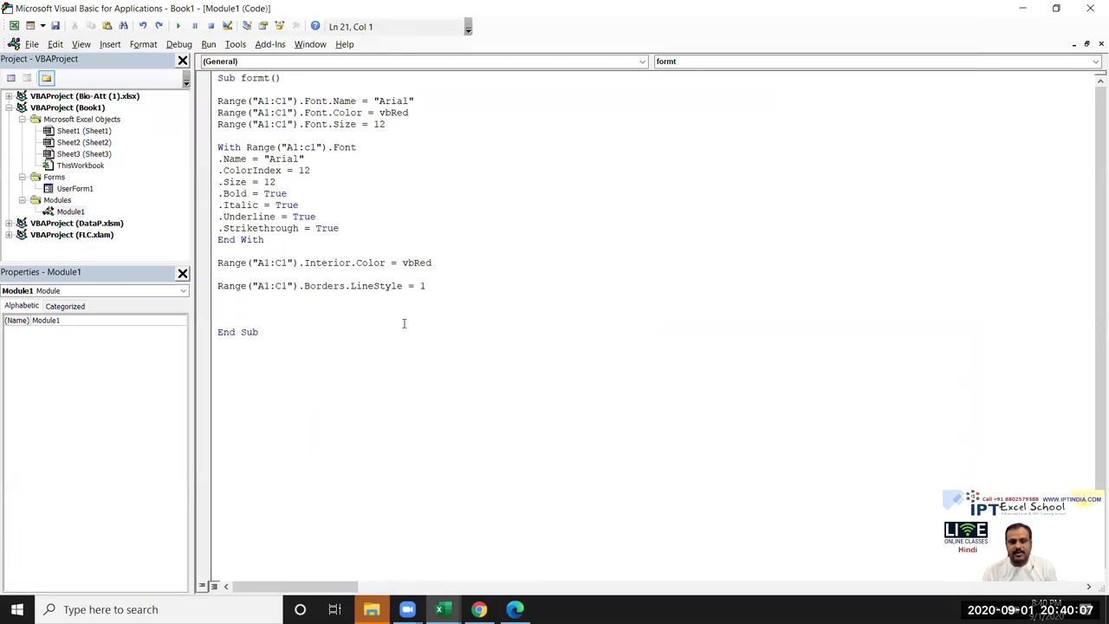
Add Range("a1:C1").Borders.Color = vbGreen on line 20 using IntelliSense.
{"action": "left_click", "coordinate": [227, 297]}
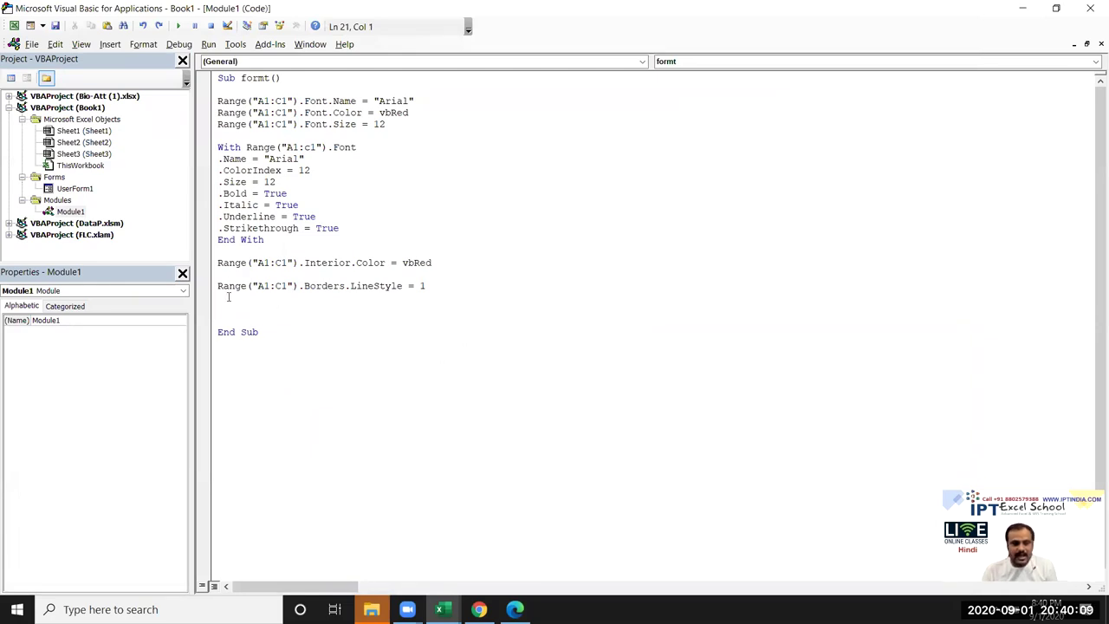
{"action": "type", "text": "range"}
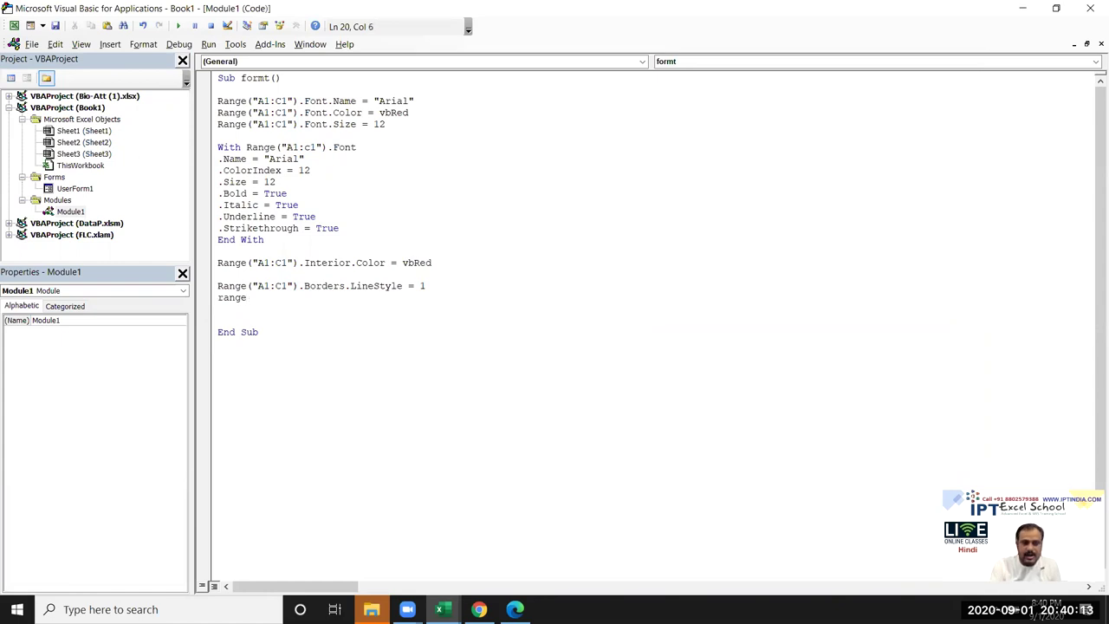
{"action": "type", "text": "(\"a1"}
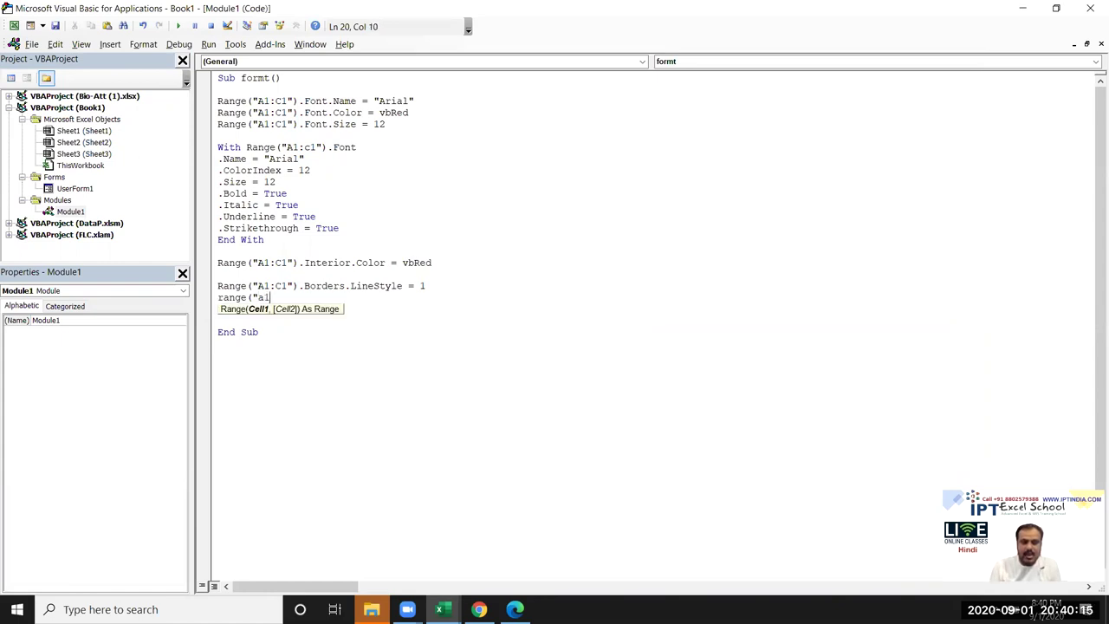
{"action": "type", "text": ":C1\""}
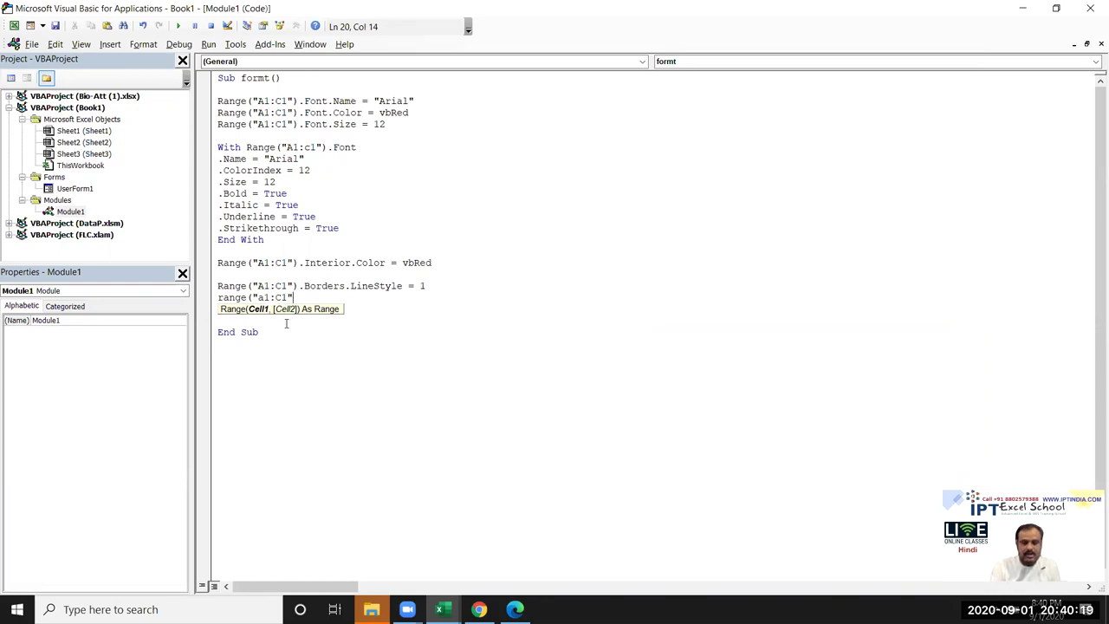
{"action": "type", "text": ")."}
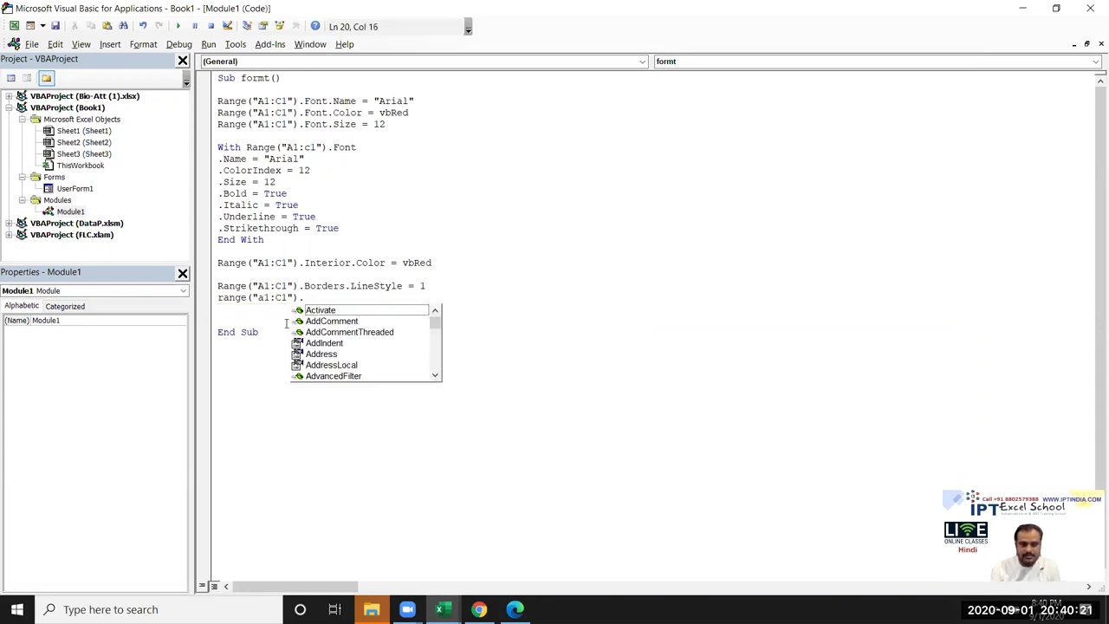
{"action": "type", "text": "bo"}
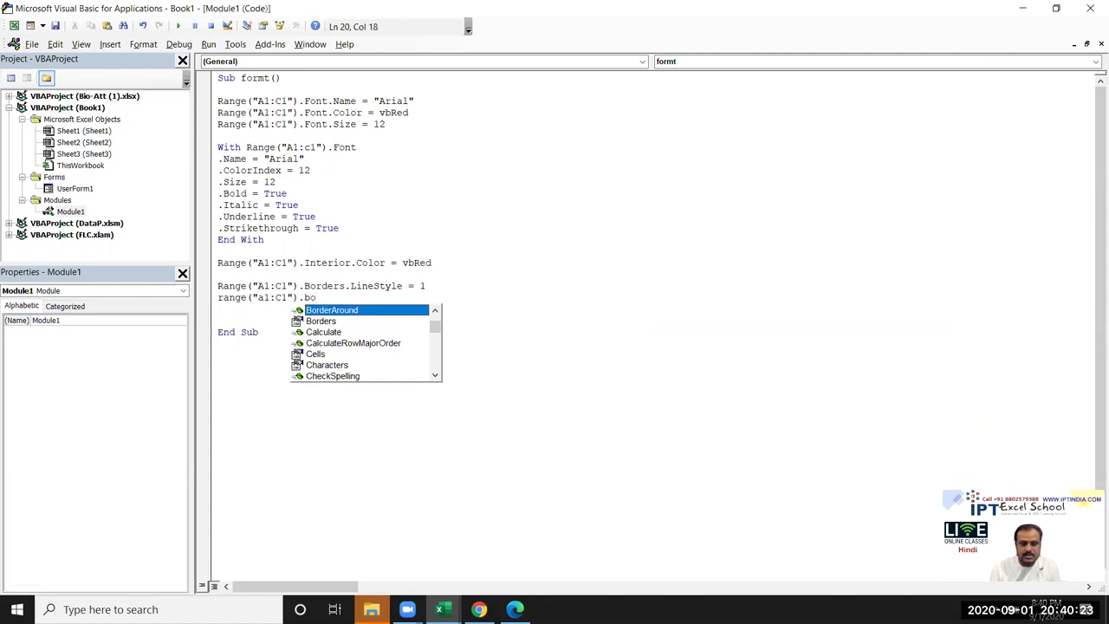
{"action": "key", "text": "Down"}
{"action": "key", "text": "Tab"}
{"action": "type", "text": ".c"}
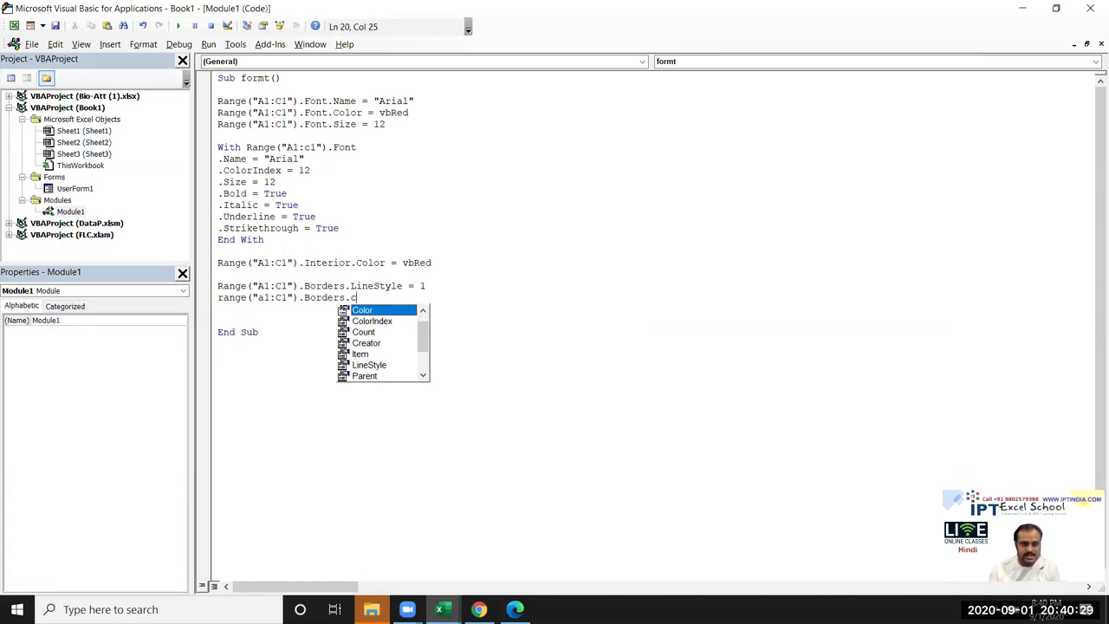
{"action": "key", "text": "Tab"}
{"action": "type", "text": "=vbgreen"}
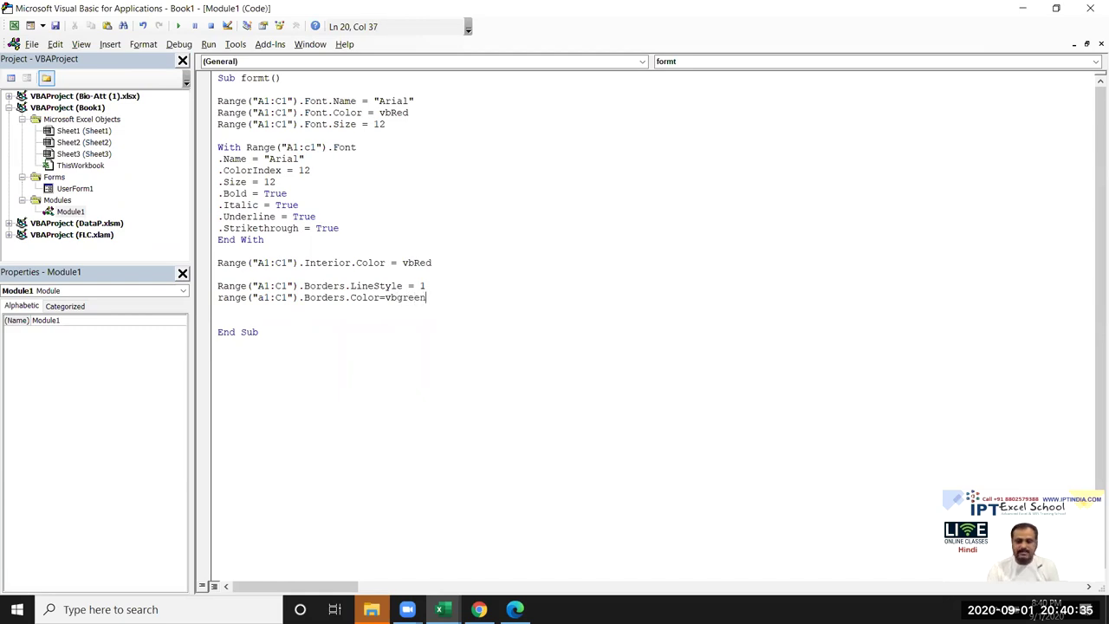
{"action": "left_click", "coordinate": [278, 323]}
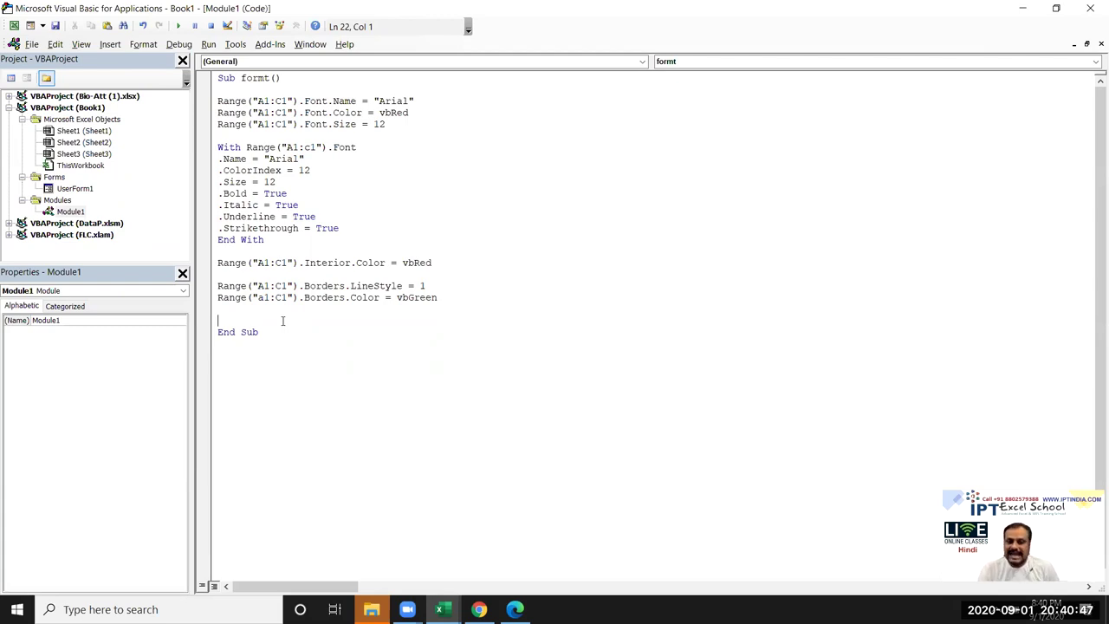
Return to the Excel workbook and put a thick outside border around F4:J16.
{"action": "key", "text": "alt+Tab"}
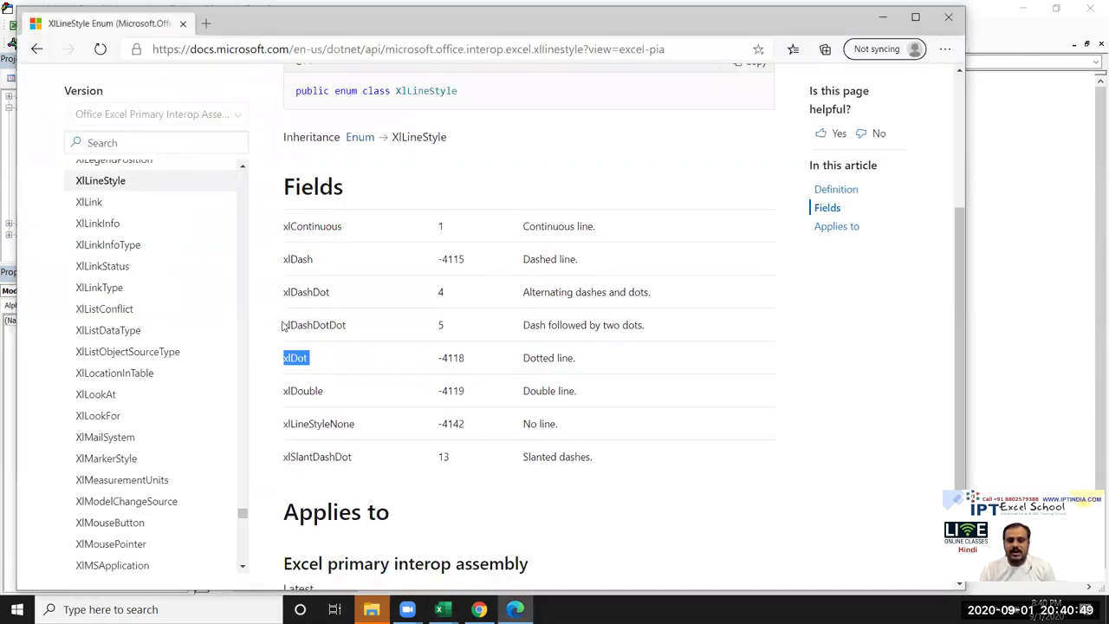
{"action": "key", "text": "alt+Tab"}
{"action": "key", "text": "alt+Tab"}
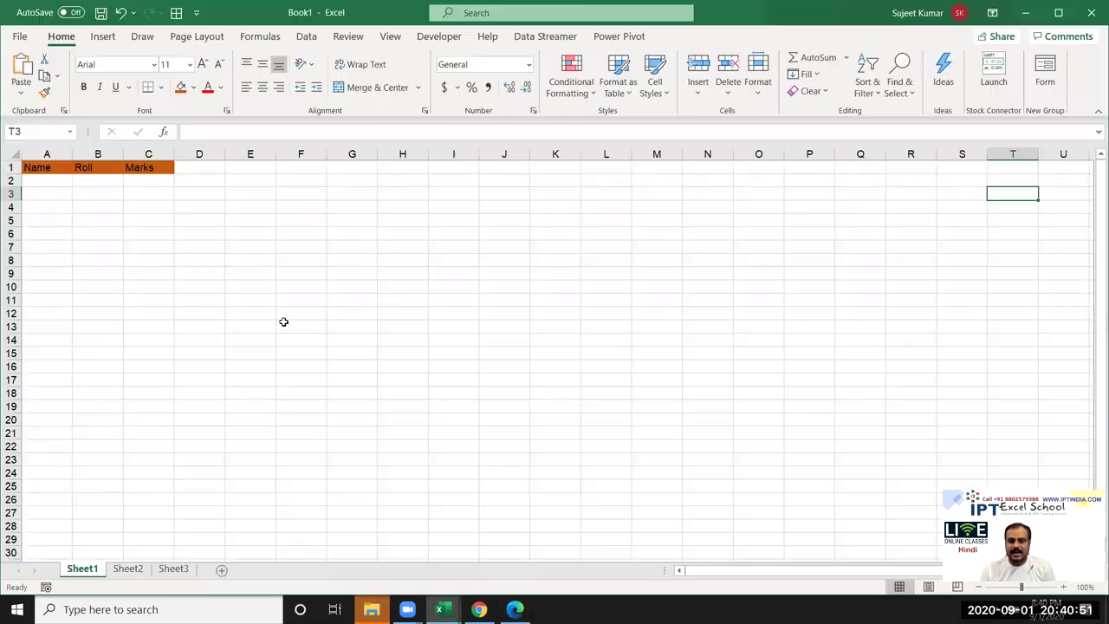
{"action": "mouse_move", "coordinate": [281, 204]}
{"action": "left_mouse_down"}
{"action": "mouse_move", "coordinate": [362, 318]}
{"action": "mouse_move", "coordinate": [485, 376]}
{"action": "mouse_move", "coordinate": [524, 368]}
{"action": "left_mouse_up"}
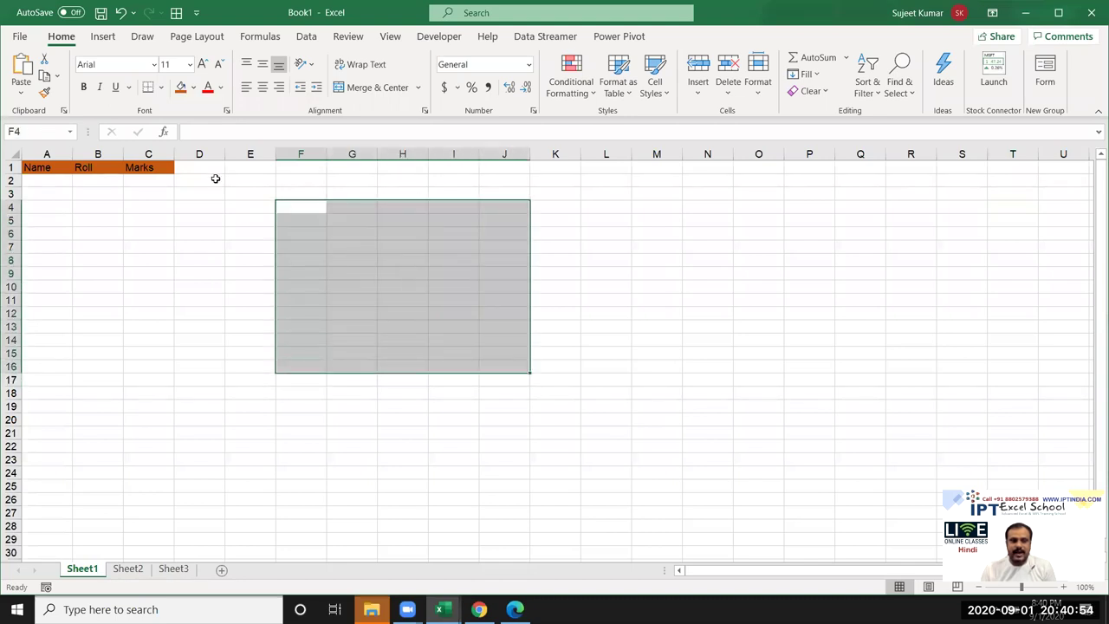
{"action": "left_click", "coordinate": [162, 88]}
{"action": "left_click", "coordinate": [164, 277]}
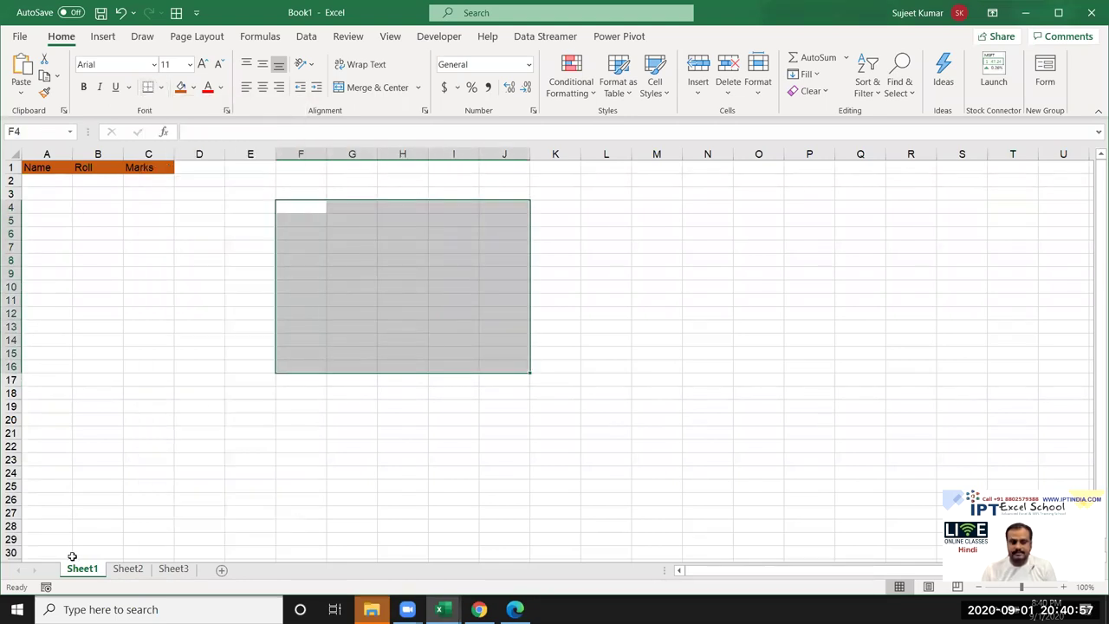
Record a new macro that applies Thick Outside Borders to the selected range.
{"action": "left_click", "coordinate": [46, 587]}
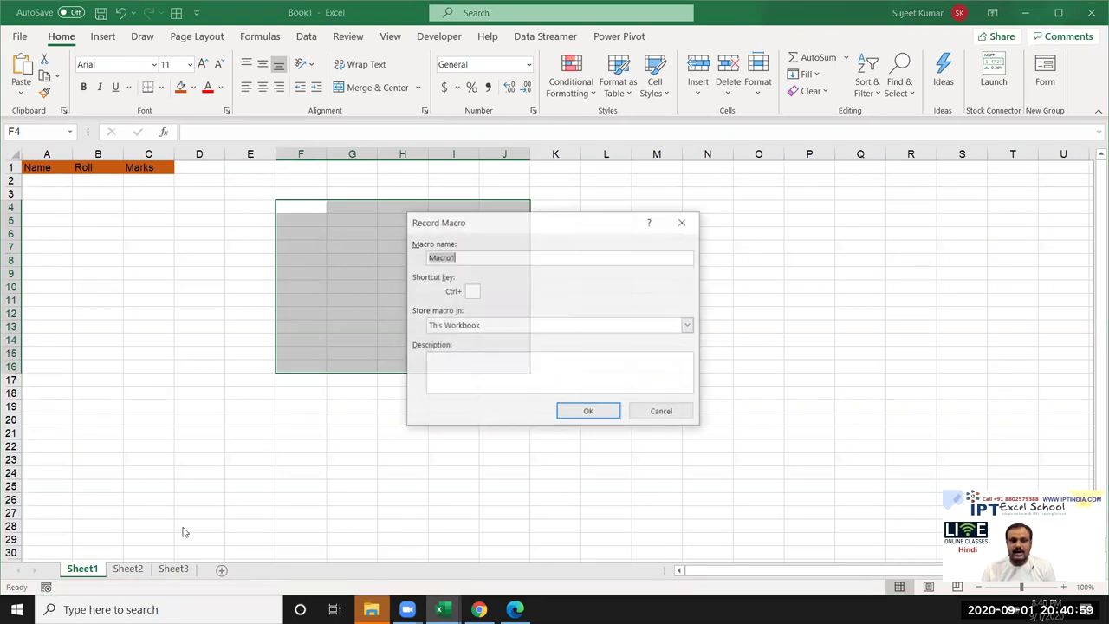
{"action": "left_click", "coordinate": [582, 413]}
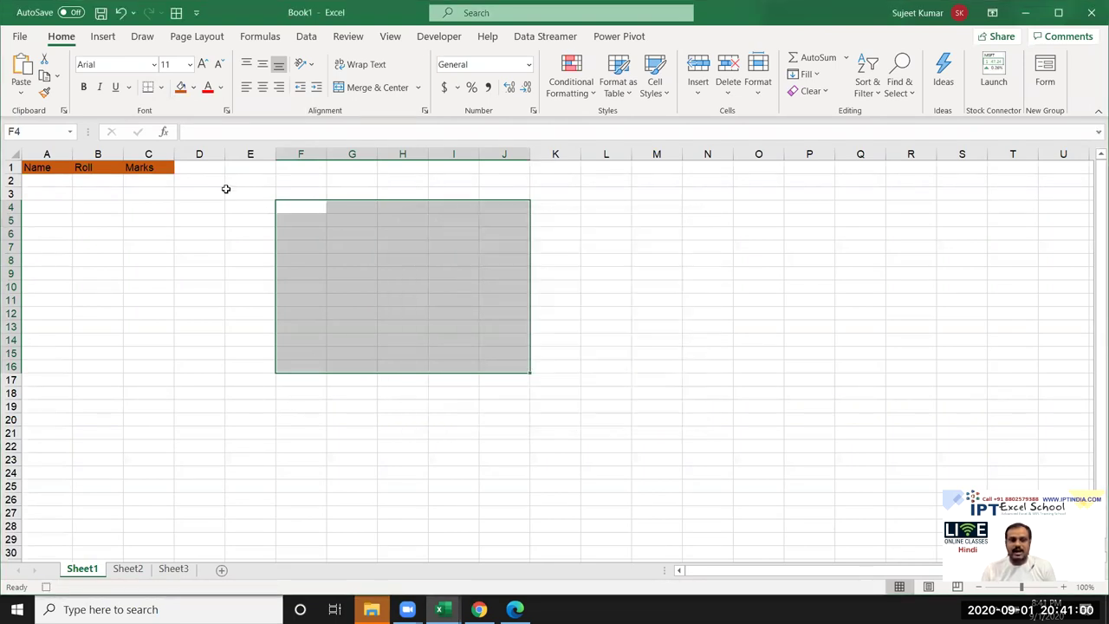
{"action": "left_click", "coordinate": [161, 87]}
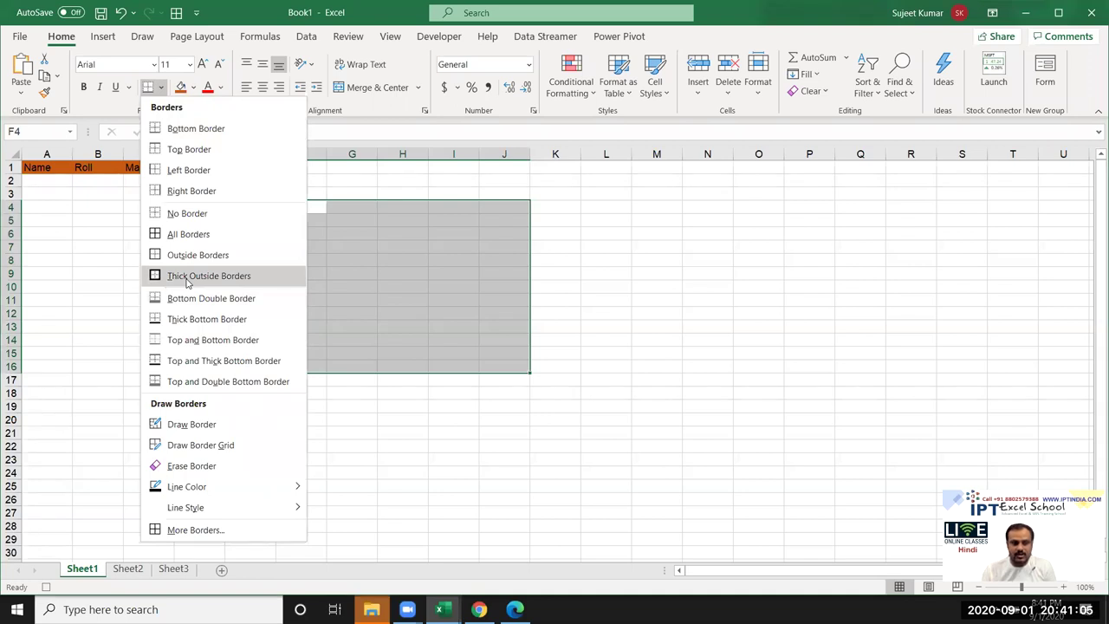
{"action": "left_click", "coordinate": [186, 277]}
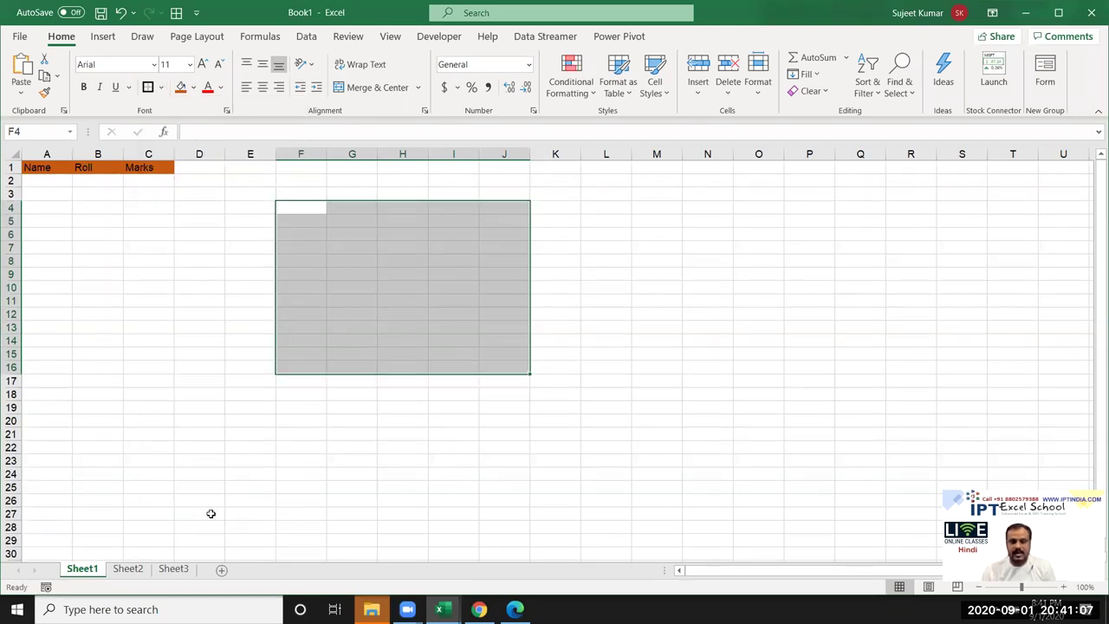
{"action": "key", "text": "alt+Tab"}
View the recorded Macro1 code in Module2, then go back to the formt macro in Module1.
{"action": "key", "text": "alt+Tab"}
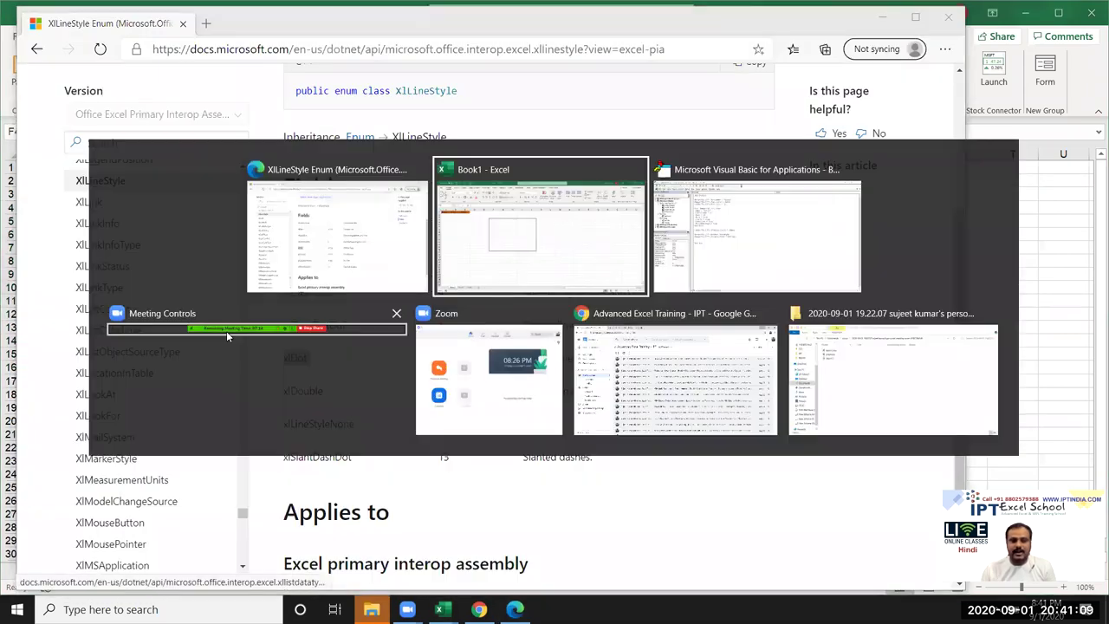
{"action": "key", "text": "alt+Tab"}
{"action": "double_click", "coordinate": [71, 223]}
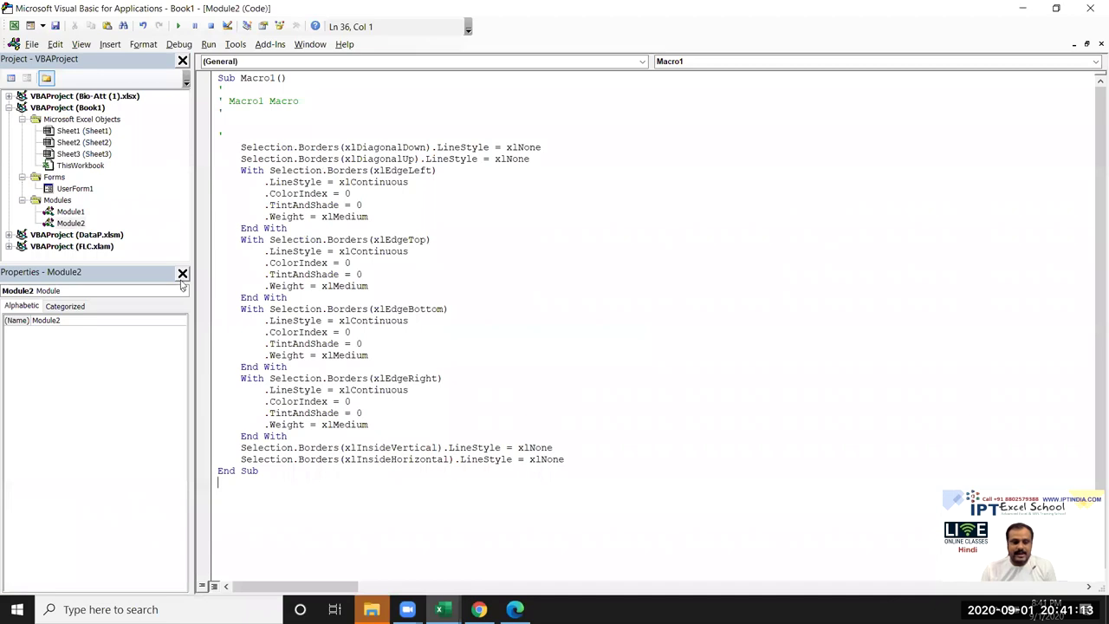
{"action": "double_click", "coordinate": [71, 212]}
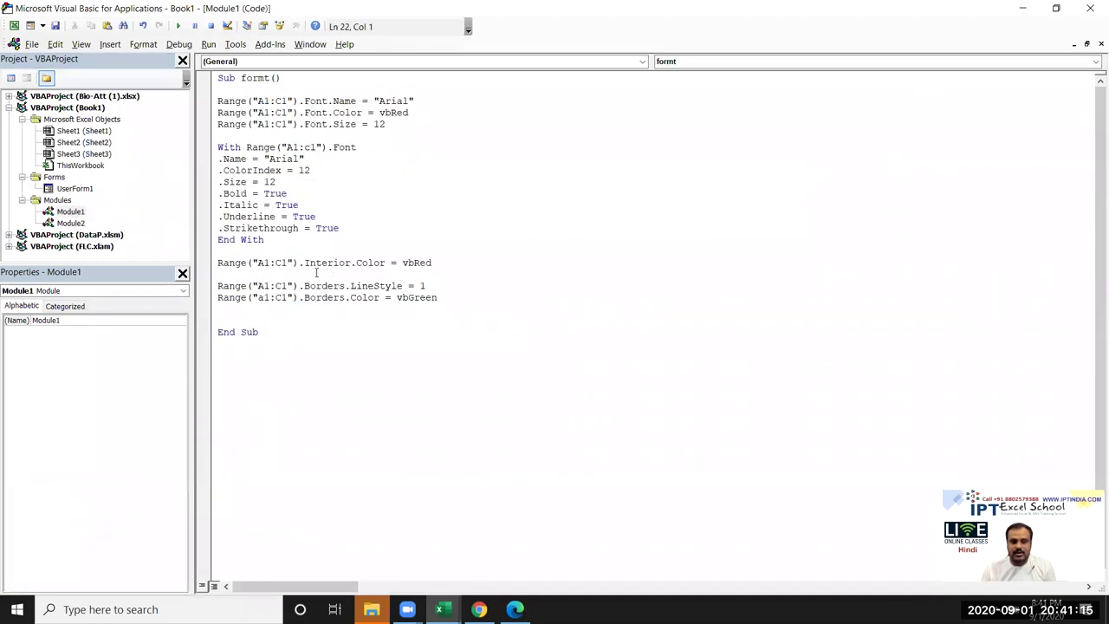
Try adding an index after Borders on the LineStyle line, then restore the original Borders.LineStyle text.
{"action": "left_click", "coordinate": [347, 286]}
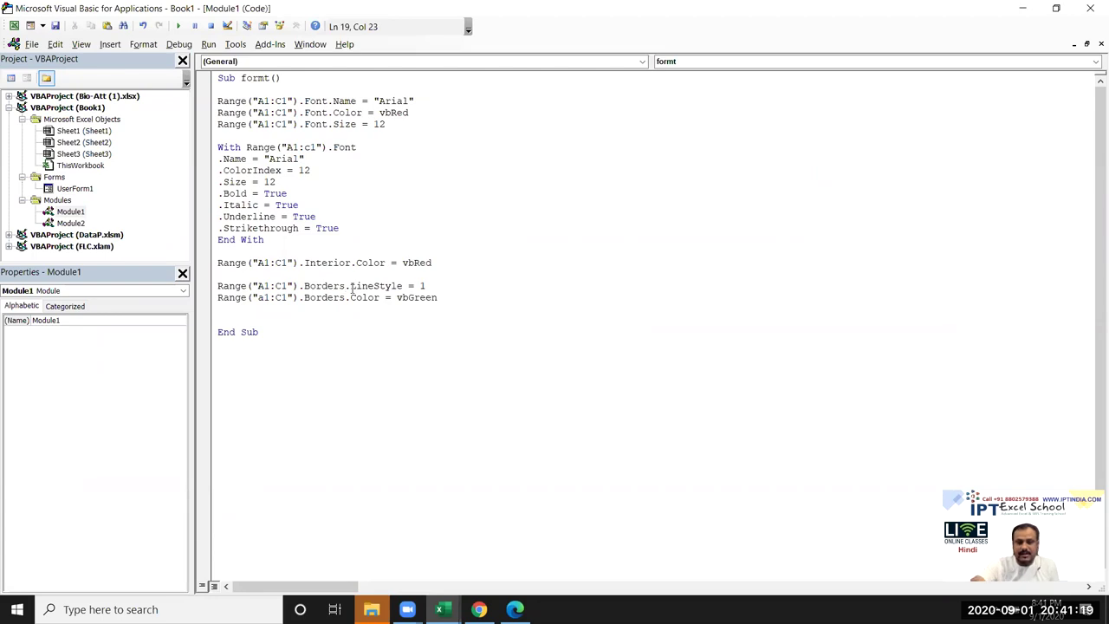
{"action": "type", "text": "("}
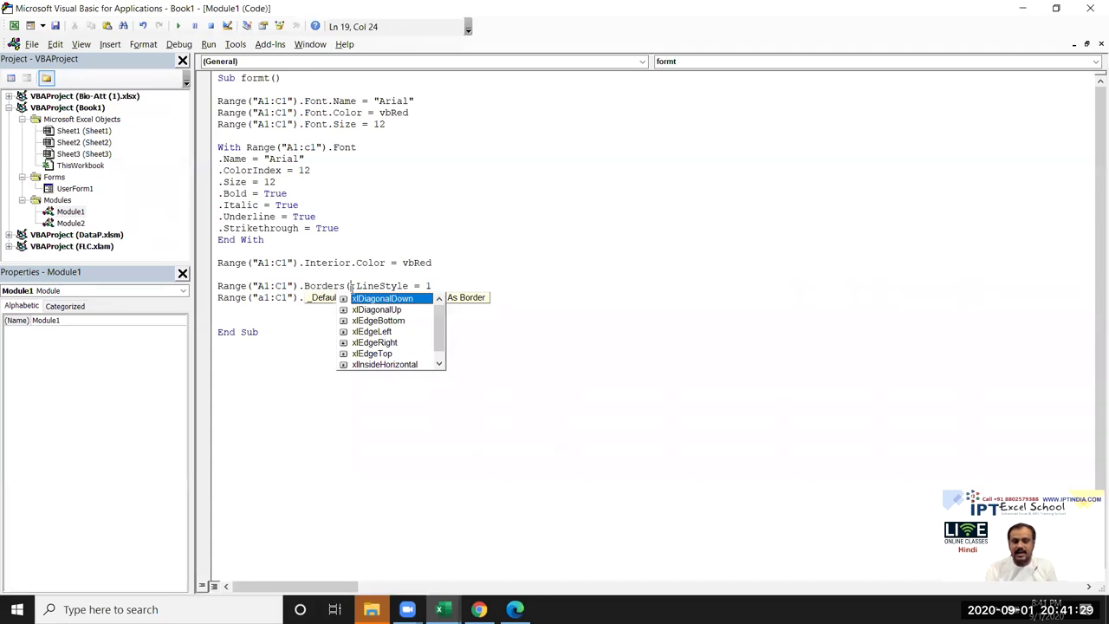
{"action": "key", "text": "Escape"}
{"action": "key", "text": "BackSpace"}
{"action": "type", "text": "."}
{"action": "left_click", "coordinate": [255, 308]}
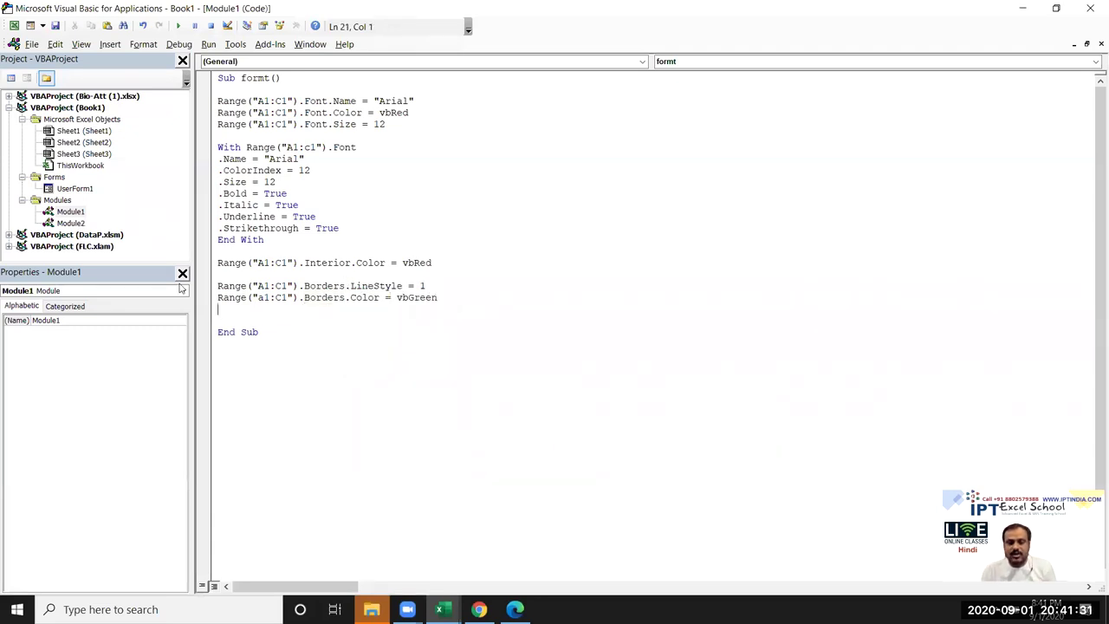
{"action": "key", "text": "alt+Tab"}
{"action": "key", "text": "alt+Tab"}
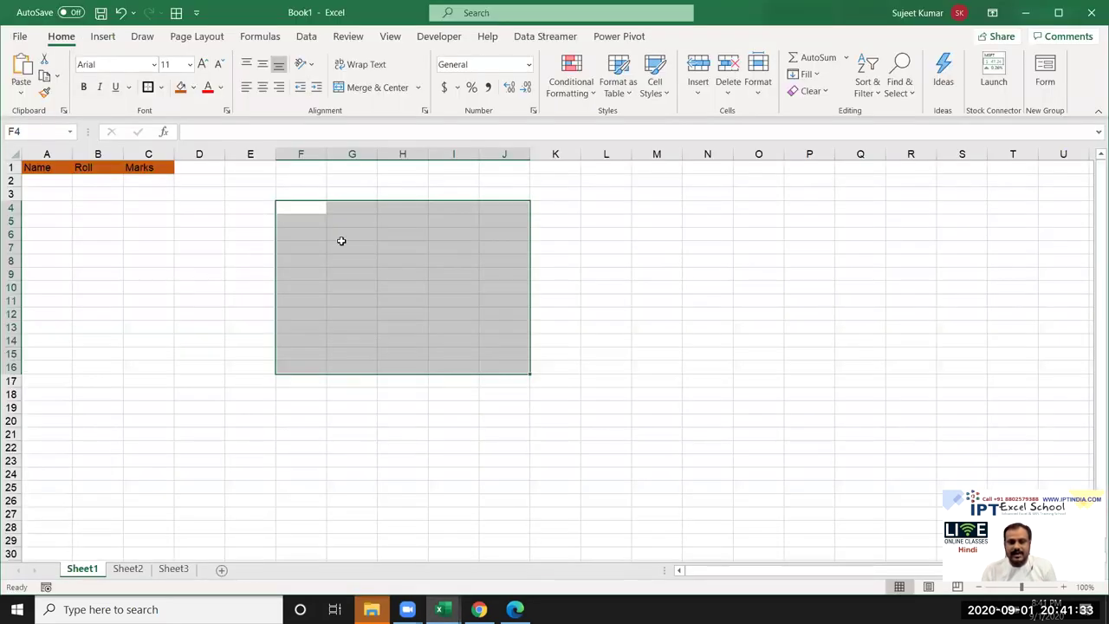
Preview a diagonal border in Format Cells for F4:J16, cancel it, and return to the VBA editor.
{"action": "right_click", "coordinate": [352, 250]}
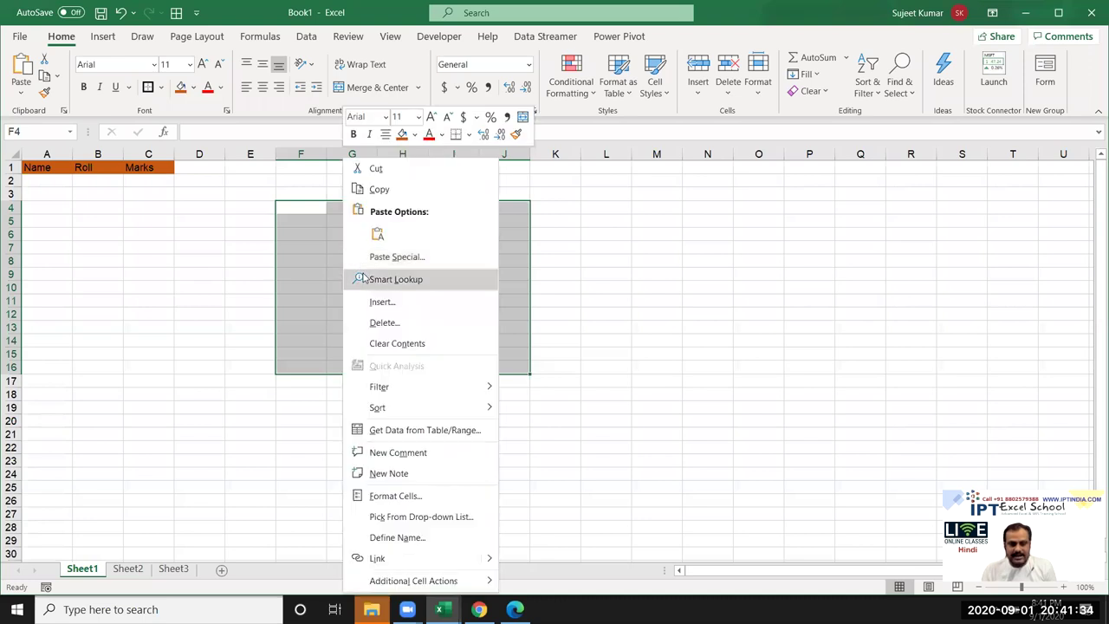
{"action": "left_click", "coordinate": [407, 495]}
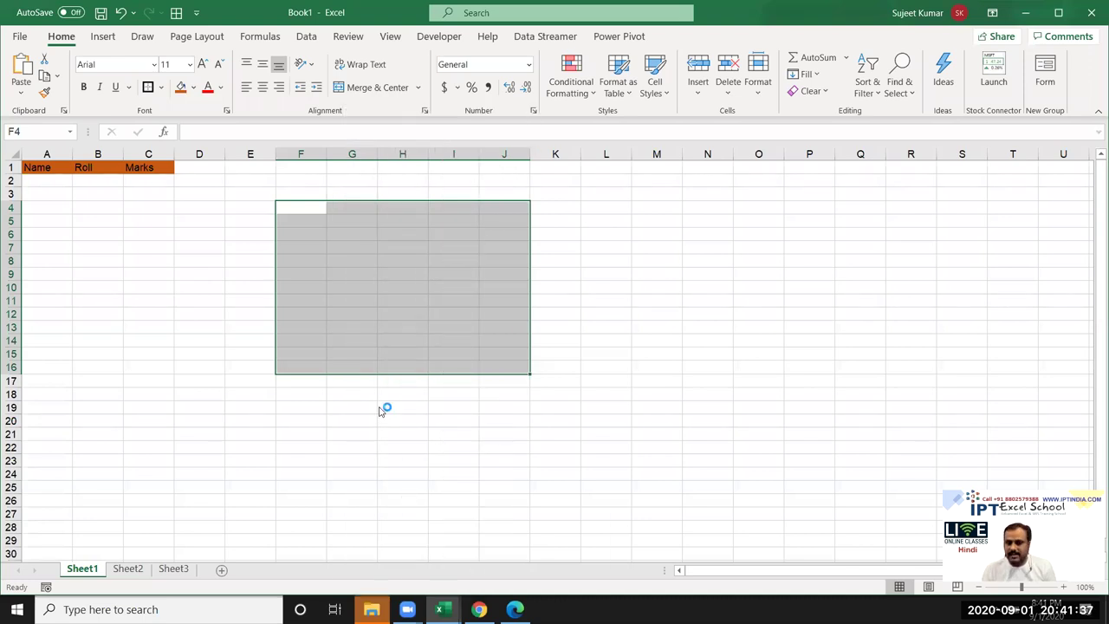
{"action": "left_click", "coordinate": [384, 263]}
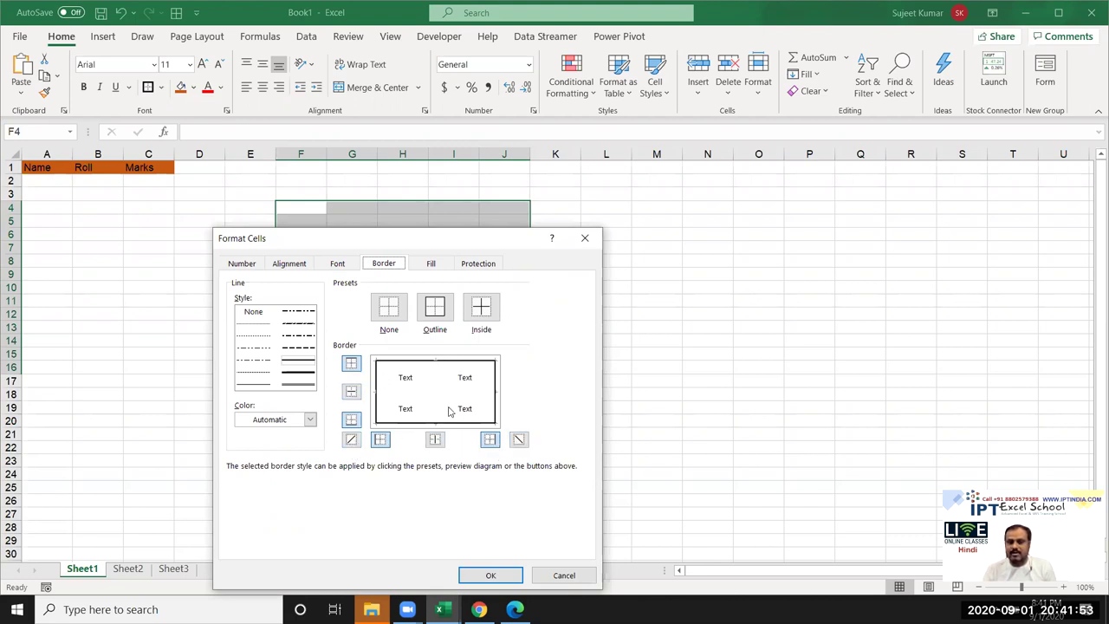
{"action": "left_click", "coordinate": [351, 439]}
{"action": "left_click", "coordinate": [351, 440]}
{"action": "left_click", "coordinate": [572, 575]}
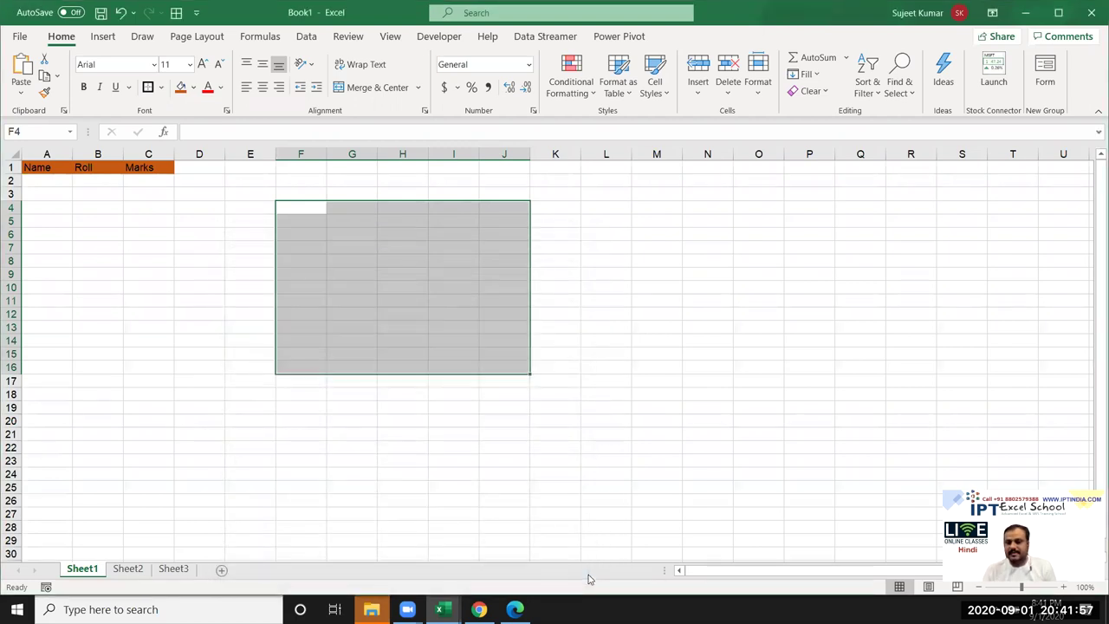
{"action": "key", "text": "alt+F11"}
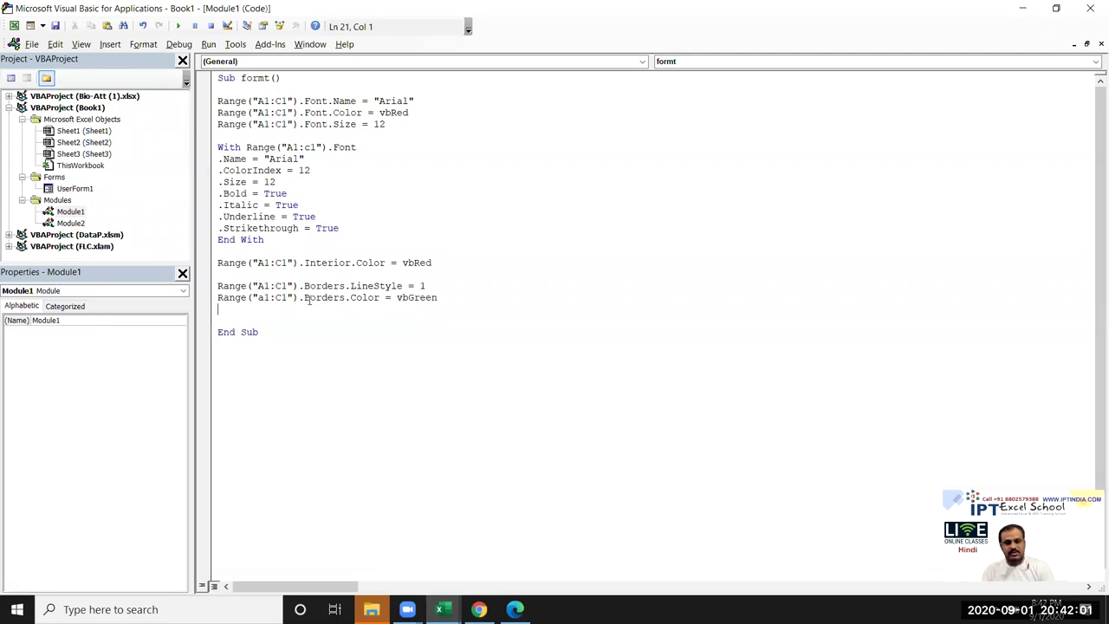
Open Module2's Macro1 and add blank lines around the xlEdgeLeft border block.
{"action": "double_click", "coordinate": [87, 224]}
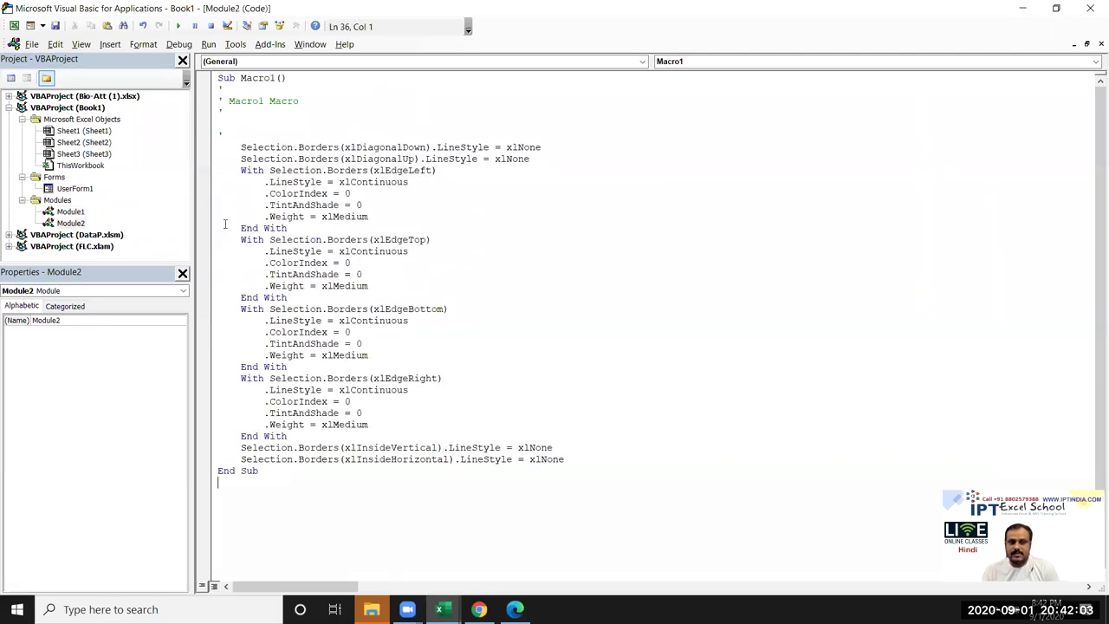
{"action": "left_click", "coordinate": [240, 170]}
{"action": "key", "text": "Return"}
{"action": "key", "text": "Return"}
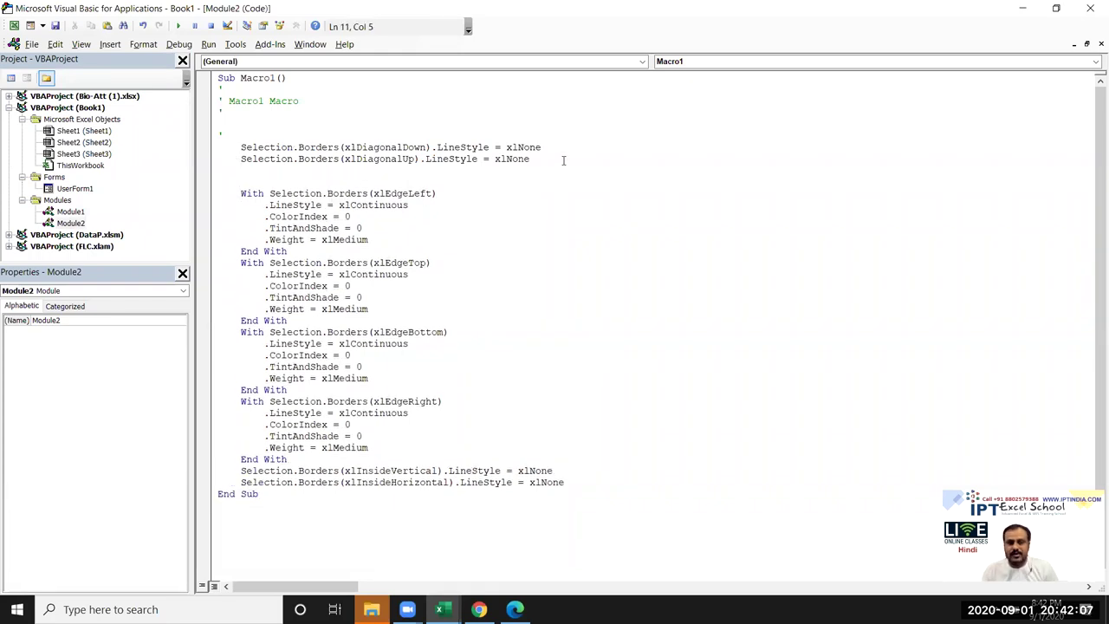
{"action": "left_click_drag", "start_coordinate": [563, 161], "coordinate": [235, 146]}
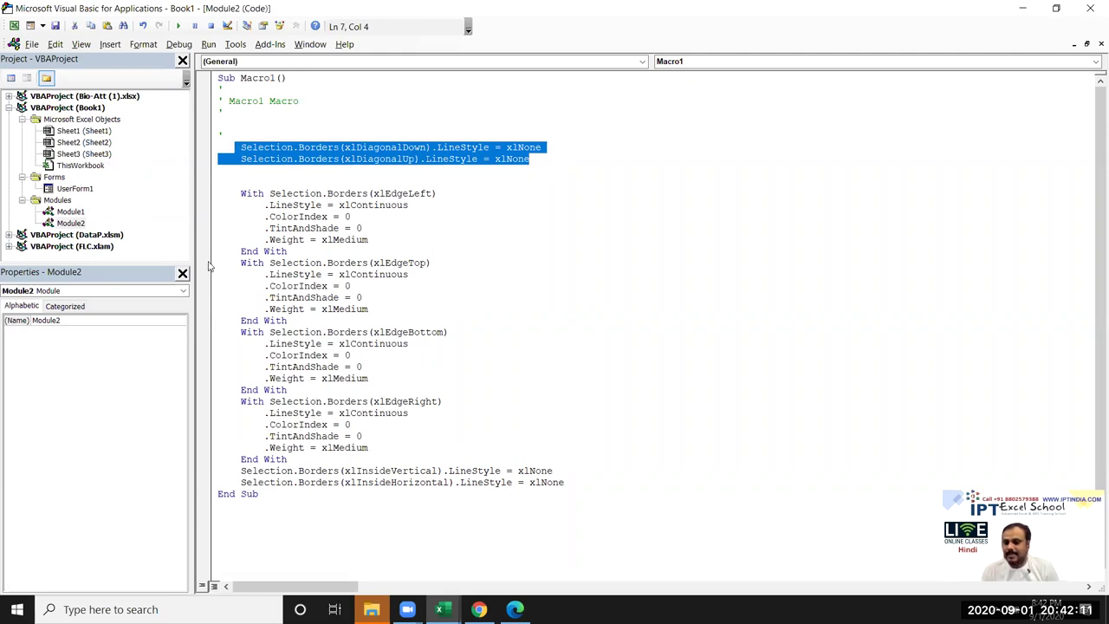
{"action": "left_click", "coordinate": [288, 251]}
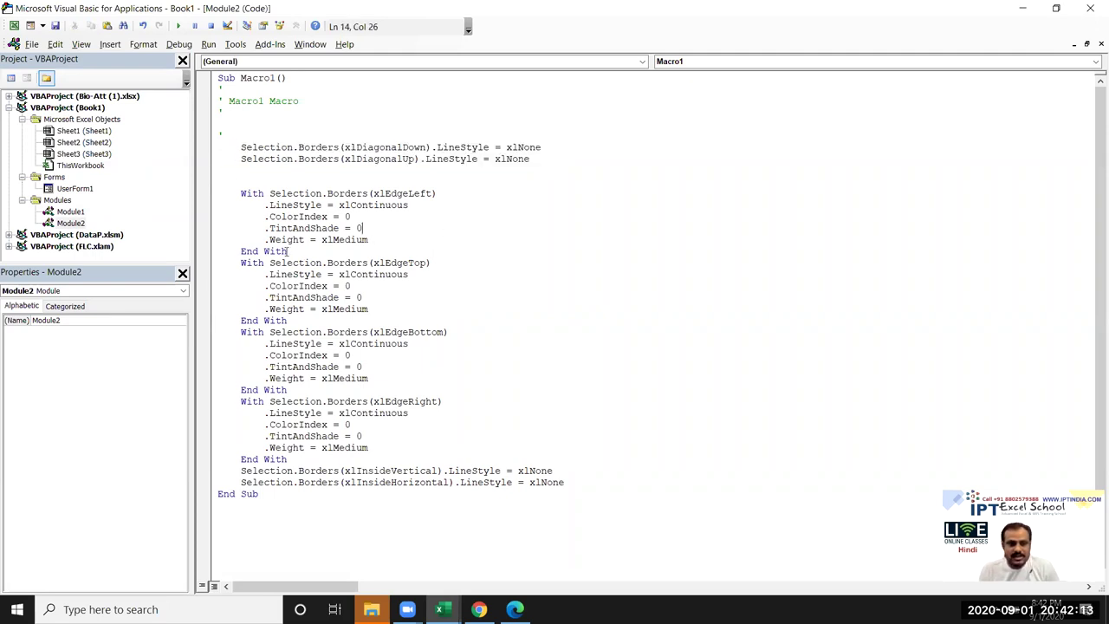
{"action": "key", "text": "Return"}
{"action": "key", "text": "Return"}
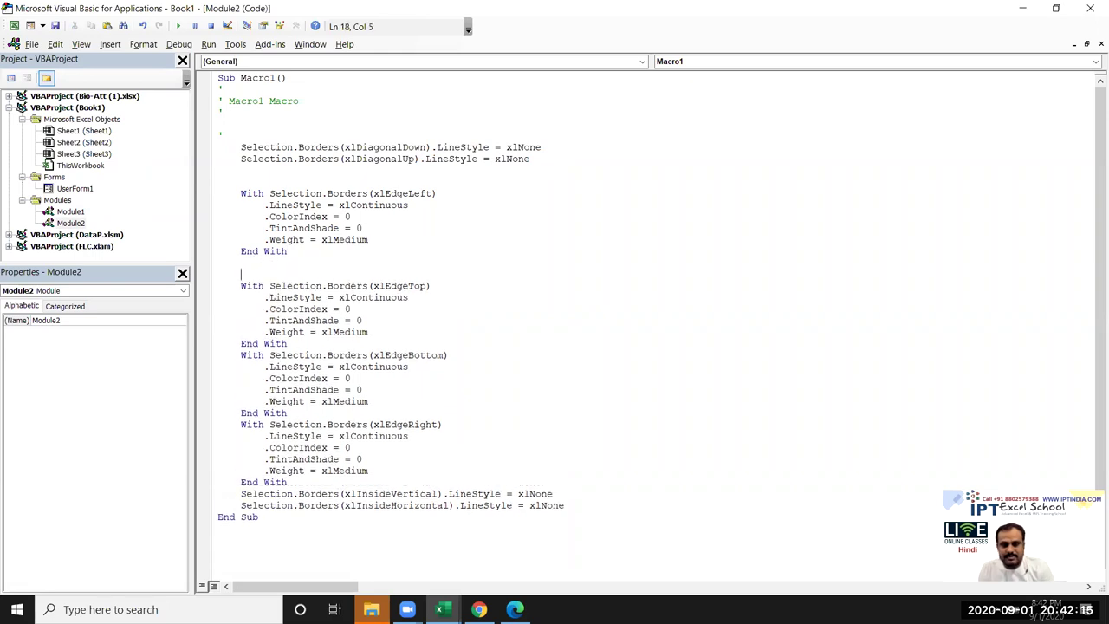
Examine the xlEdgeLeft block: Selection.Borders, xlContinuous, ColorIndex, TintAndShade and xlMedium weight.
{"action": "left_click", "coordinate": [260, 193]}
{"action": "double_click", "coordinate": [272, 194]}
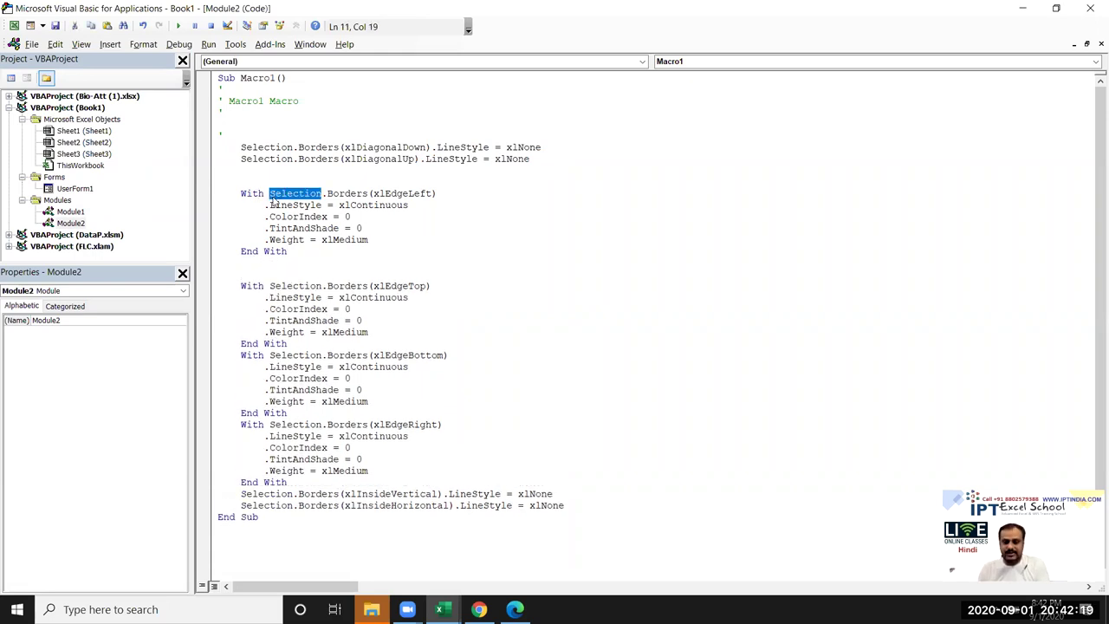
{"action": "double_click", "coordinate": [351, 193]}
{"action": "left_click", "coordinate": [375, 193]}
{"action": "left_click", "coordinate": [398, 194]}
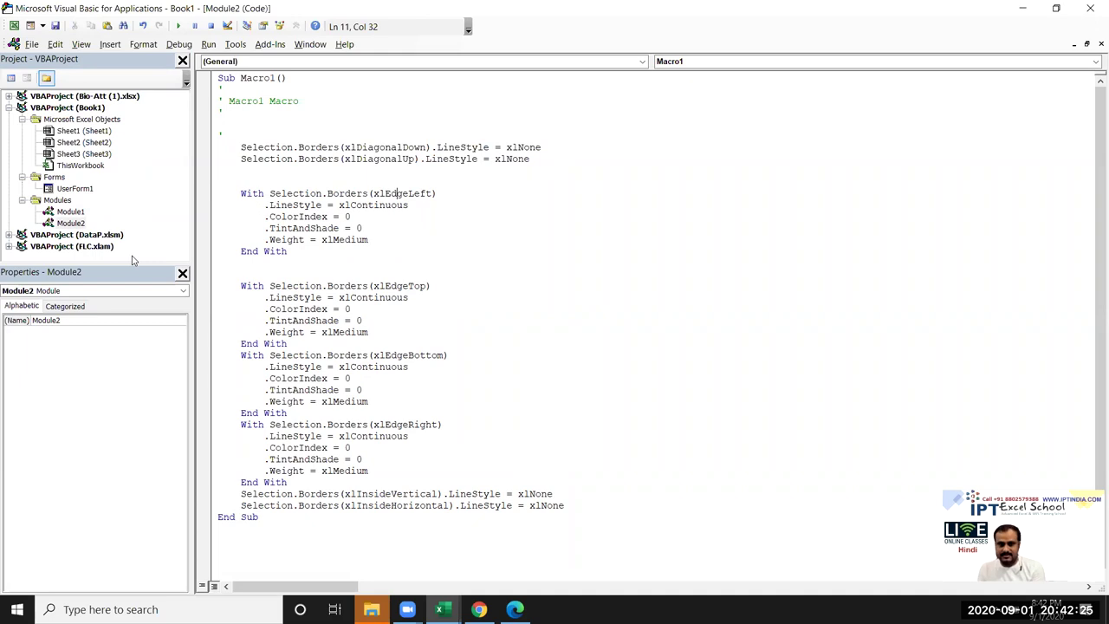
{"action": "double_click", "coordinate": [372, 206]}
{"action": "left_click", "coordinate": [324, 217]}
{"action": "left_click", "coordinate": [345, 216]}
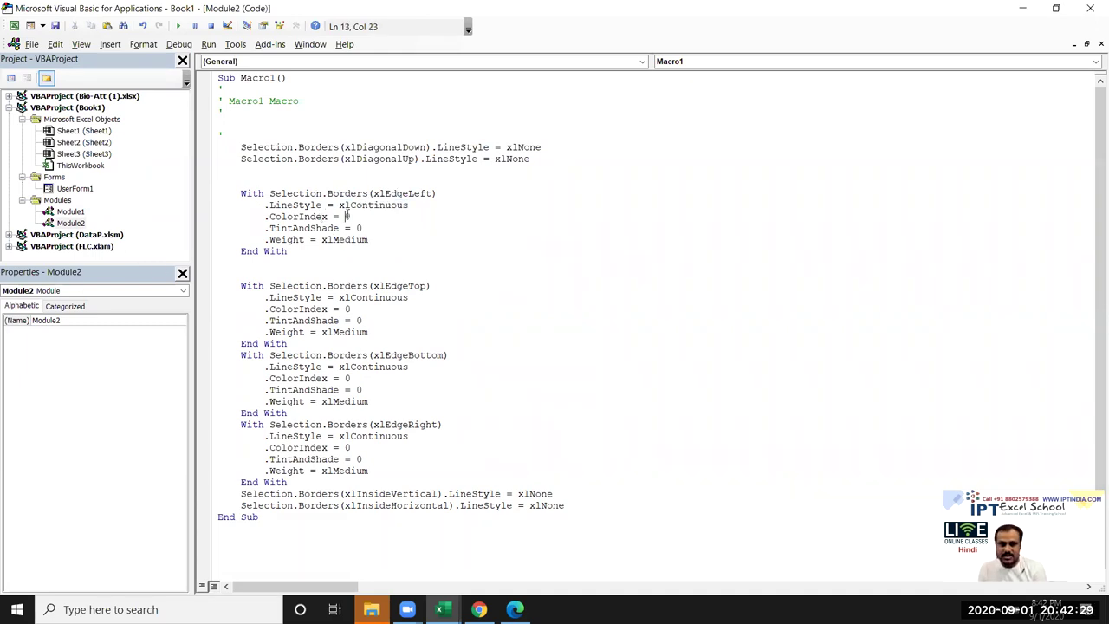
{"action": "left_click_drag", "start_coordinate": [364, 227], "coordinate": [262, 219]}
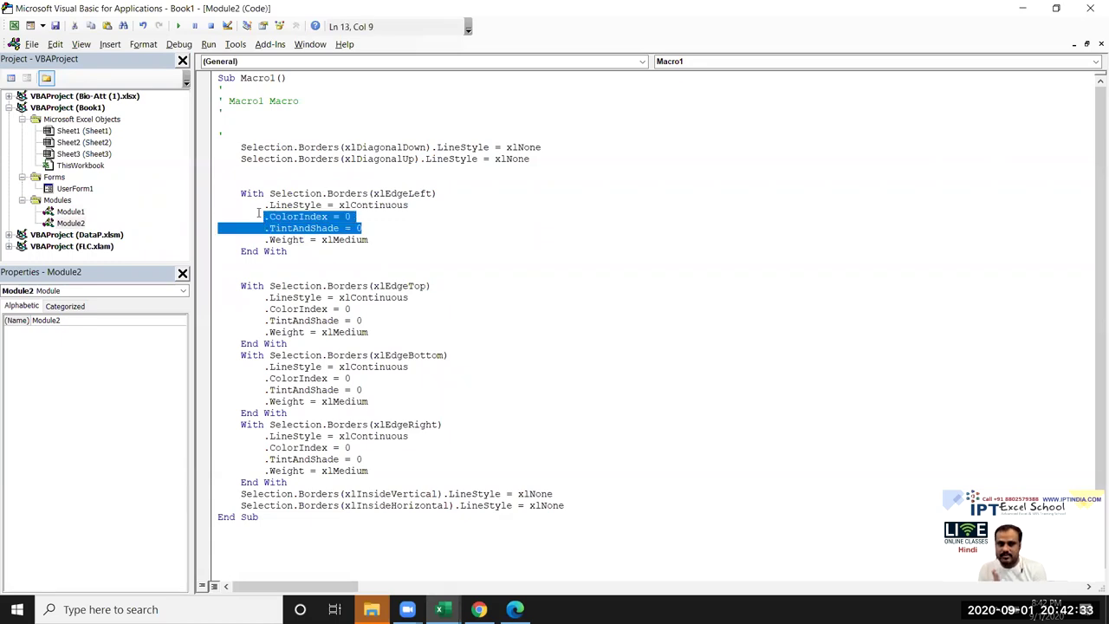
{"action": "left_click", "coordinate": [318, 239]}
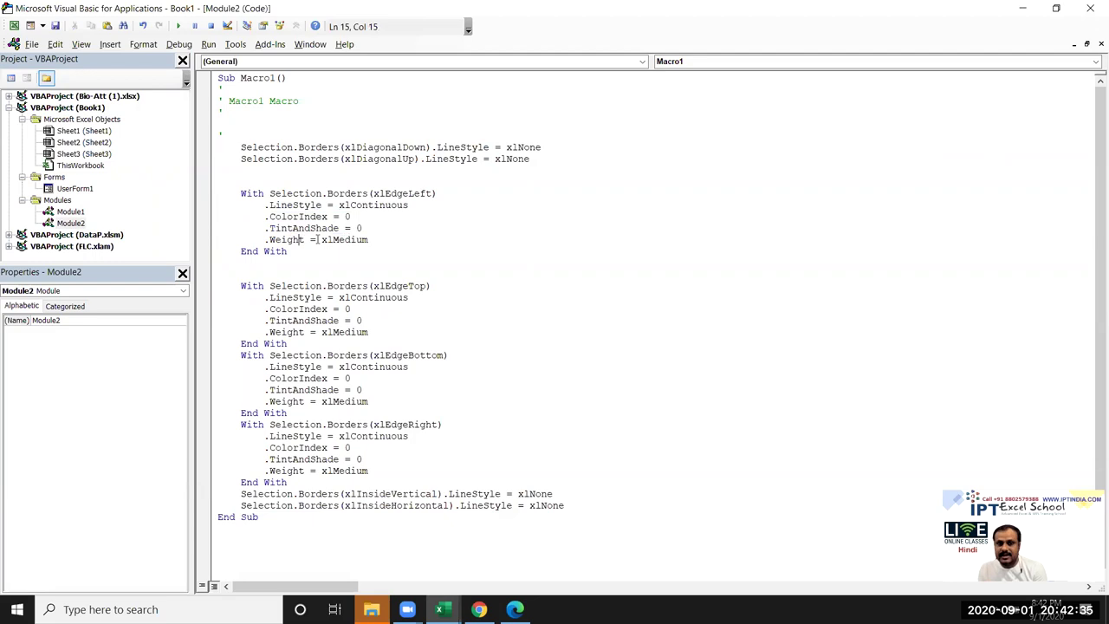
{"action": "double_click", "coordinate": [324, 240]}
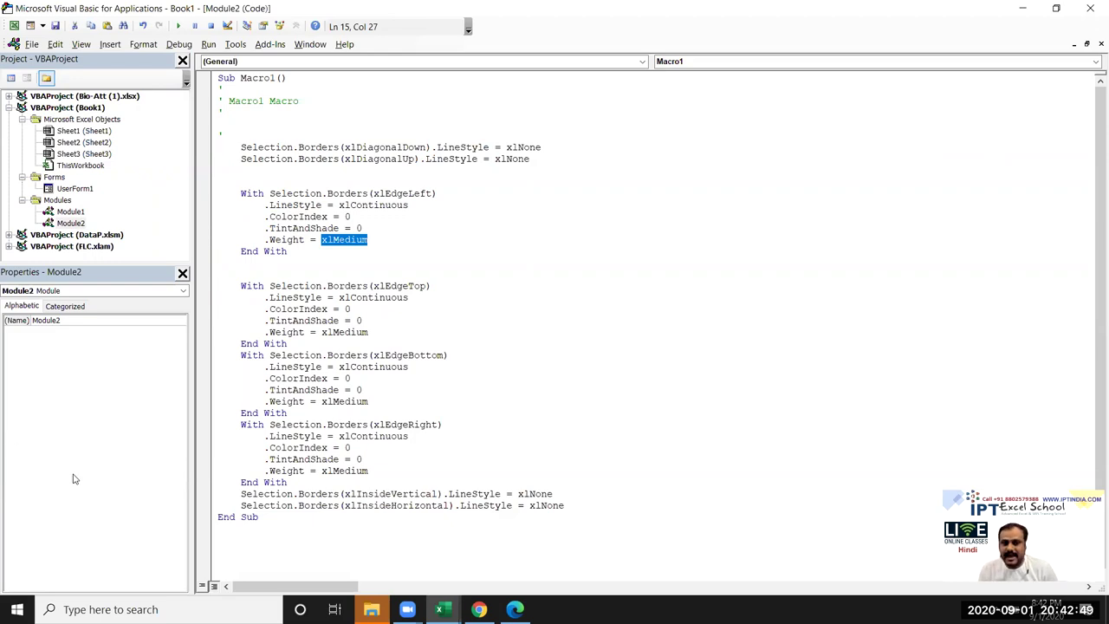
Review the top, bottom and right edge blocks, then add a blank line before the inside-border statements.
{"action": "double_click", "coordinate": [428, 296]}
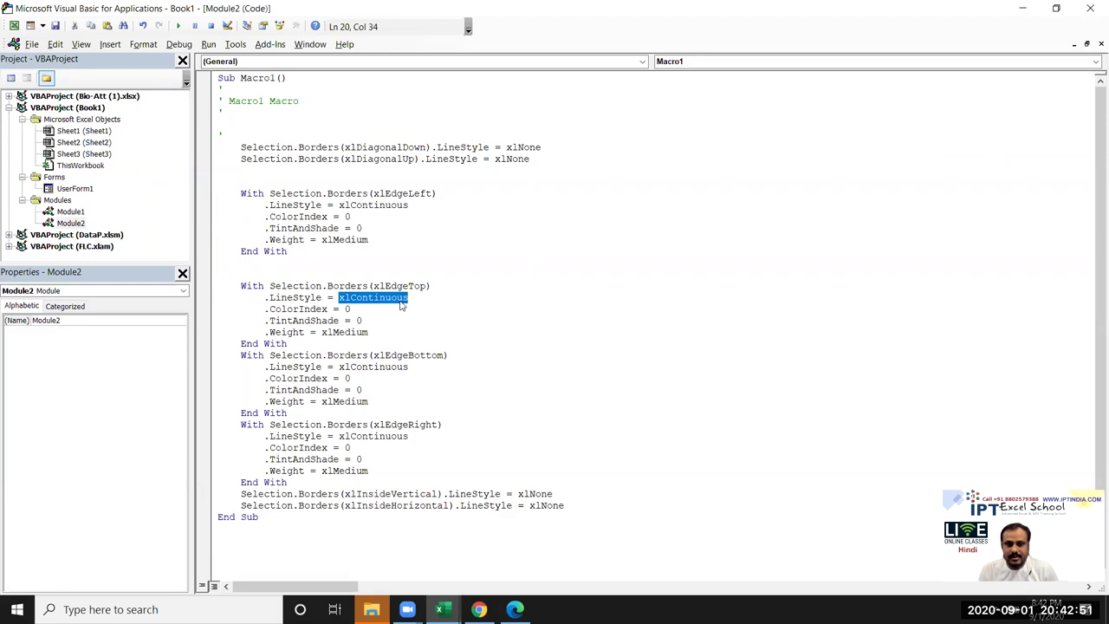
{"action": "double_click", "coordinate": [414, 356]}
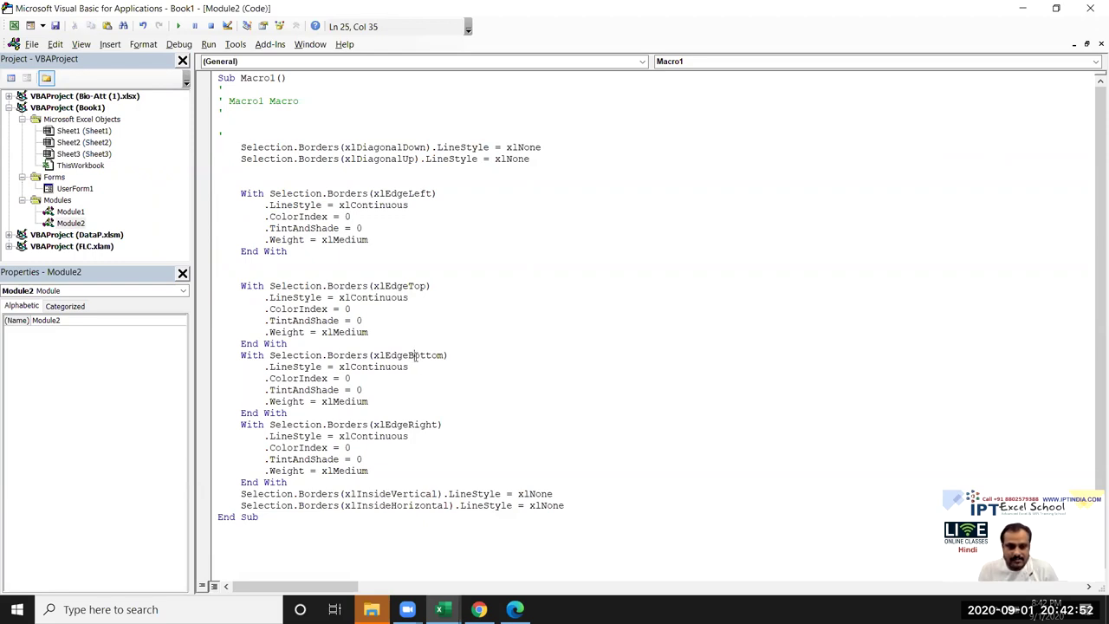
{"action": "double_click", "coordinate": [403, 425]}
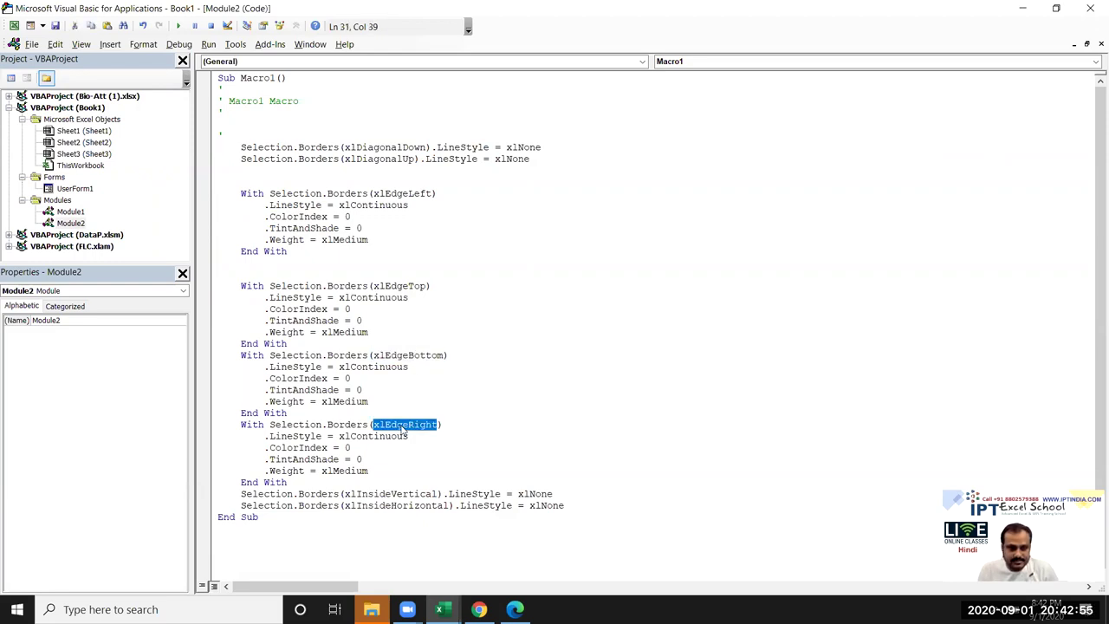
{"action": "left_click", "coordinate": [306, 482]}
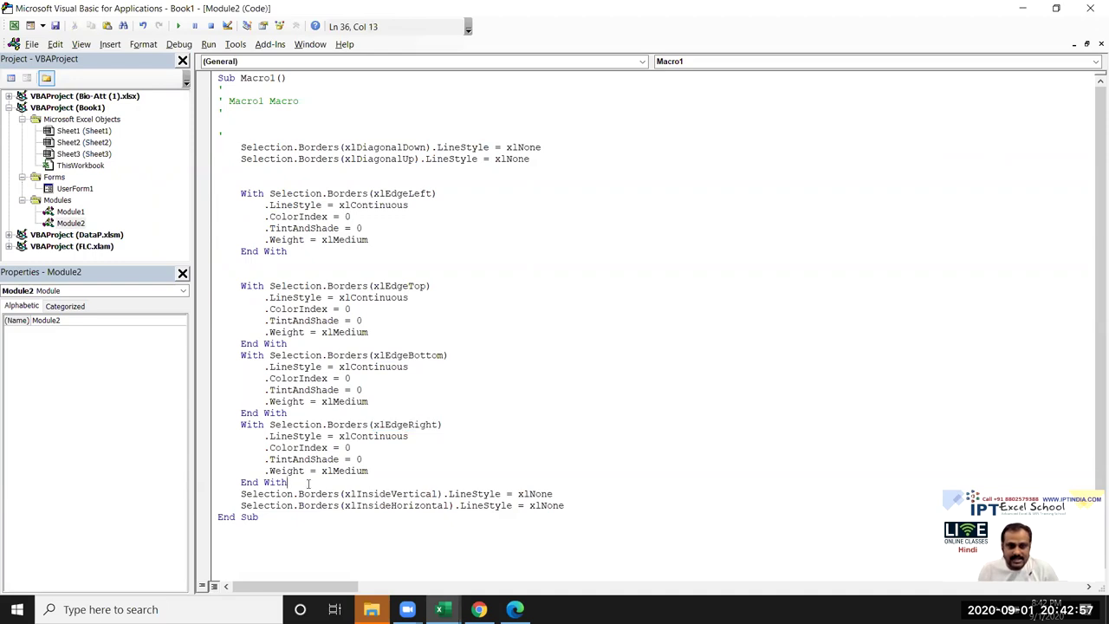
{"action": "key", "text": "Return"}
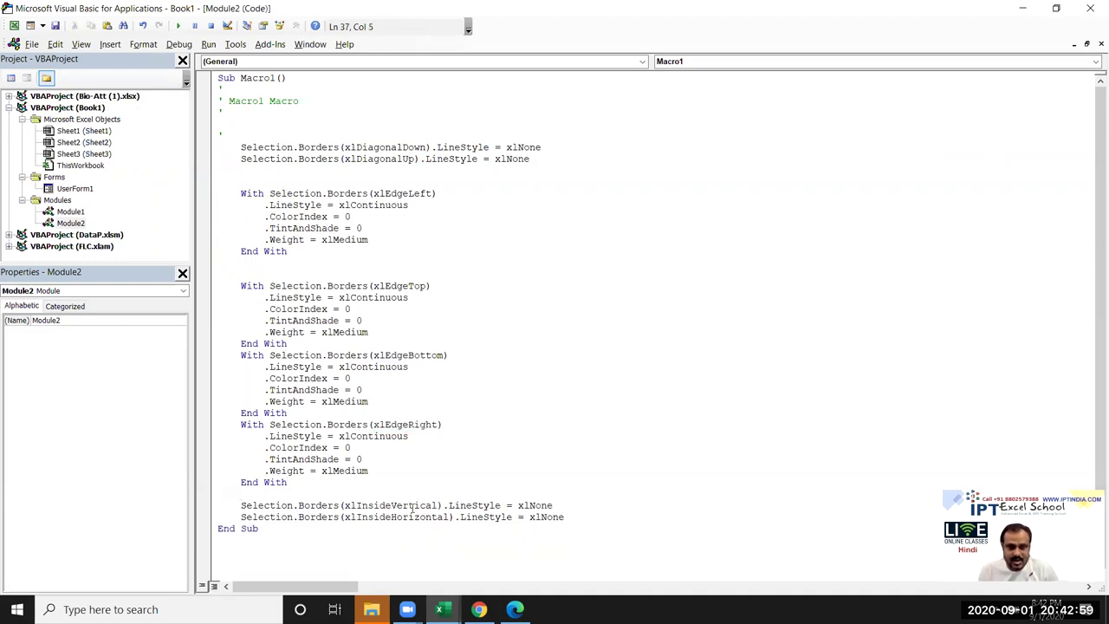
{"action": "mouse_move", "coordinate": [367, 506]}
{"action": "left_mouse_down"}
{"action": "mouse_move", "coordinate": [403, 505]}
{"action": "mouse_move", "coordinate": [404, 517]}
{"action": "left_mouse_up"}
{"action": "left_click_drag", "start_coordinate": [594, 524], "coordinate": [421, 506]}
{"action": "left_click", "coordinate": [413, 530]}
{"action": "left_click", "coordinate": [559, 517]}
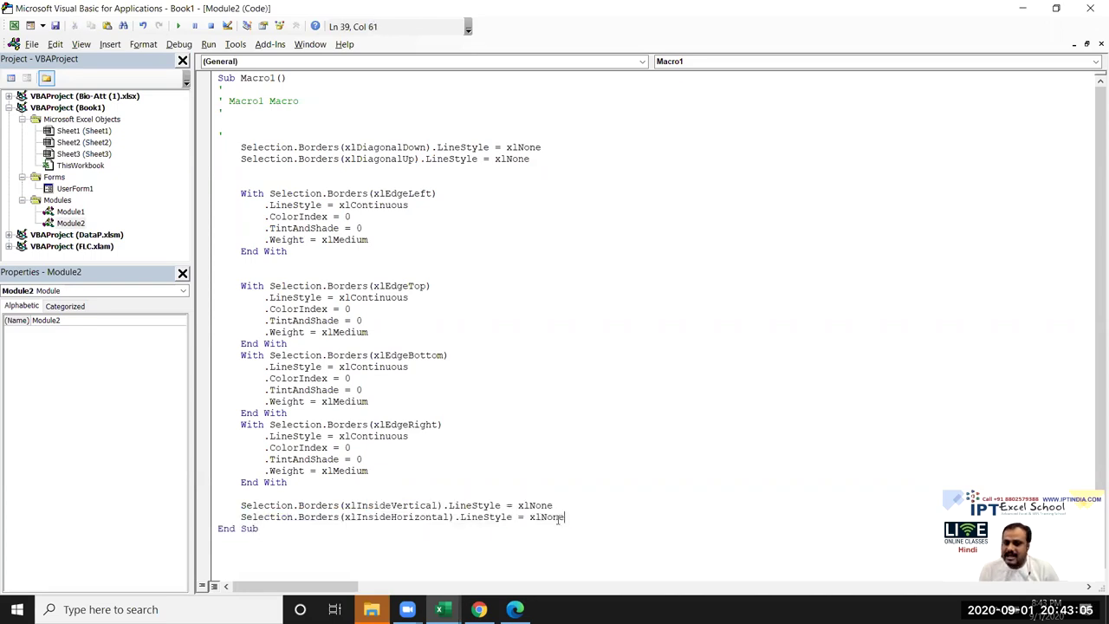
{"action": "left_click_drag", "start_coordinate": [562, 517], "coordinate": [243, 493]}
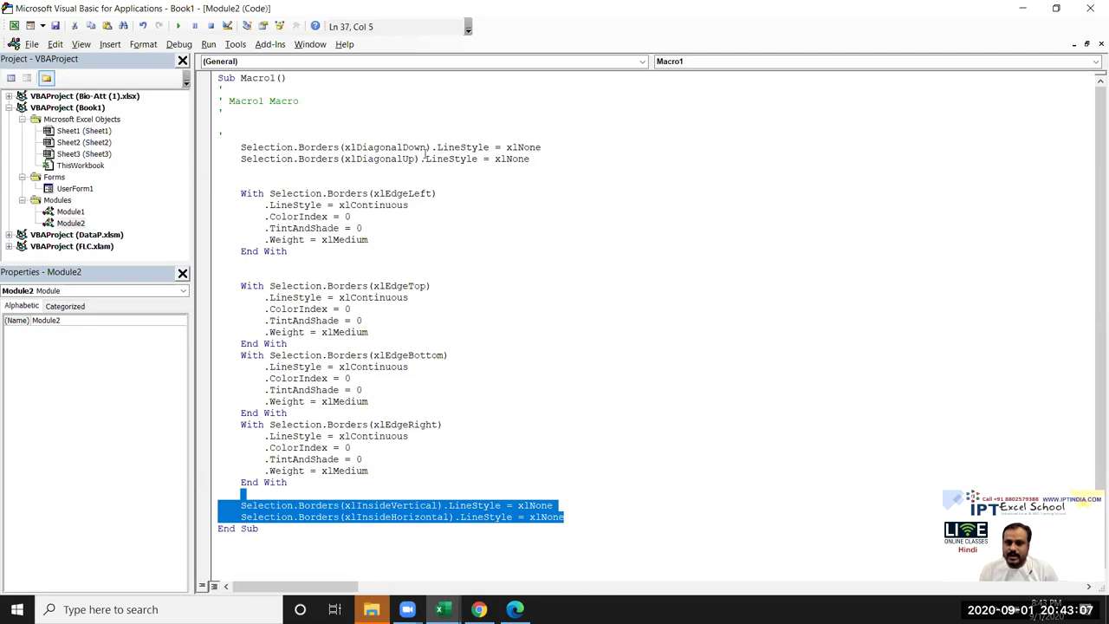
{"action": "double_click", "coordinate": [427, 158]}
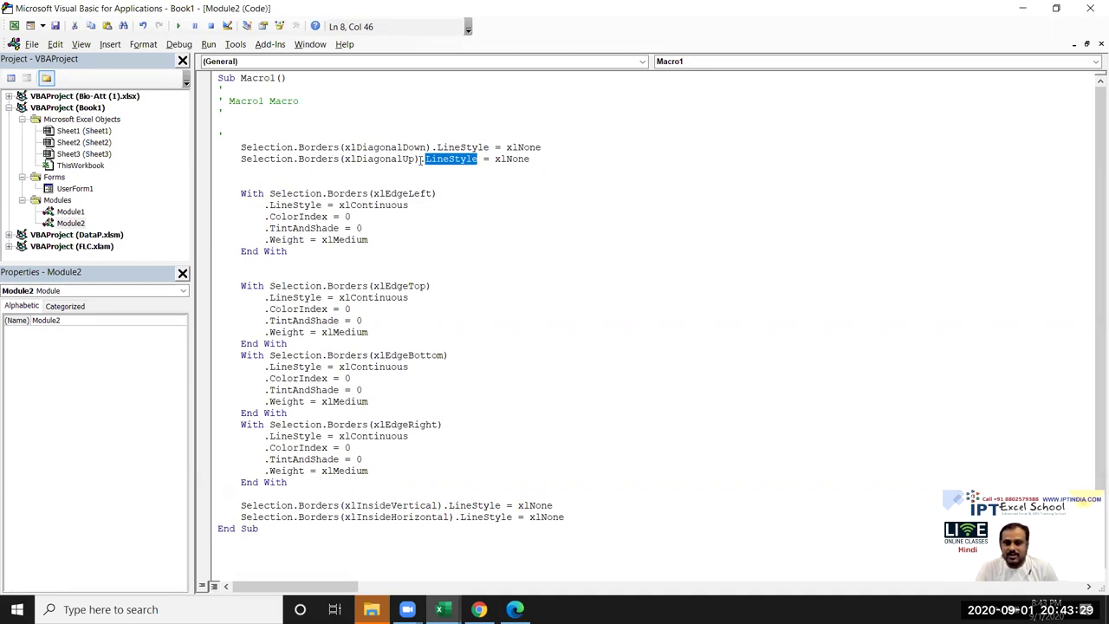
{"action": "left_click", "coordinate": [242, 194]}
{"action": "double_click", "coordinate": [242, 194]}
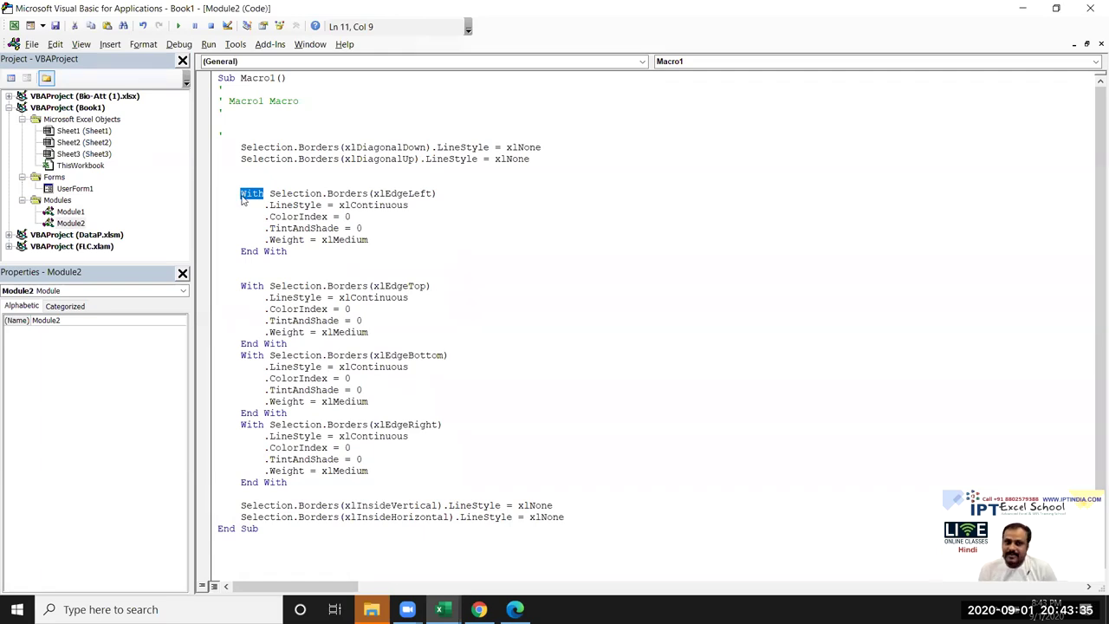
{"action": "left_click_drag", "start_coordinate": [274, 195], "coordinate": [243, 182]}
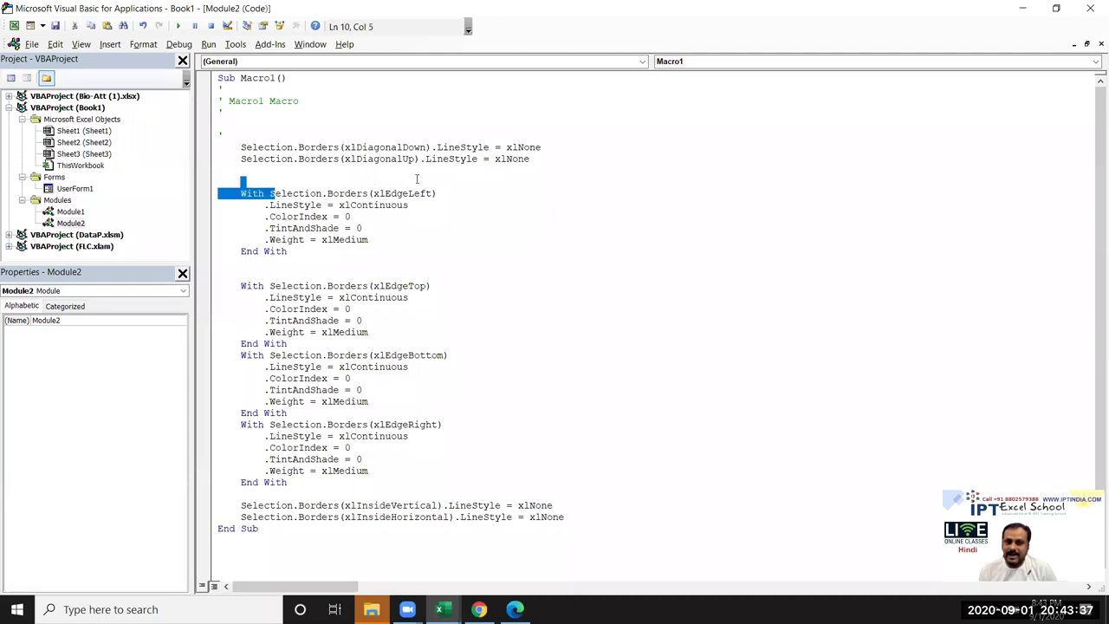
{"action": "left_click_drag", "start_coordinate": [429, 187], "coordinate": [442, 196]}
{"action": "left_click", "coordinate": [457, 212]}
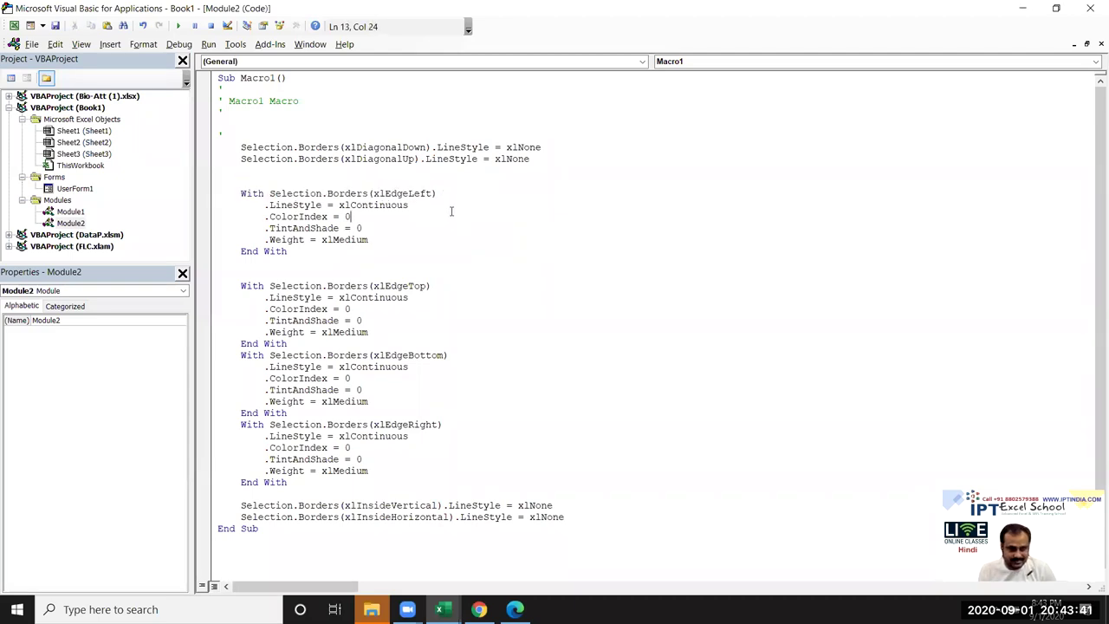
{"action": "double_click", "coordinate": [345, 241]}
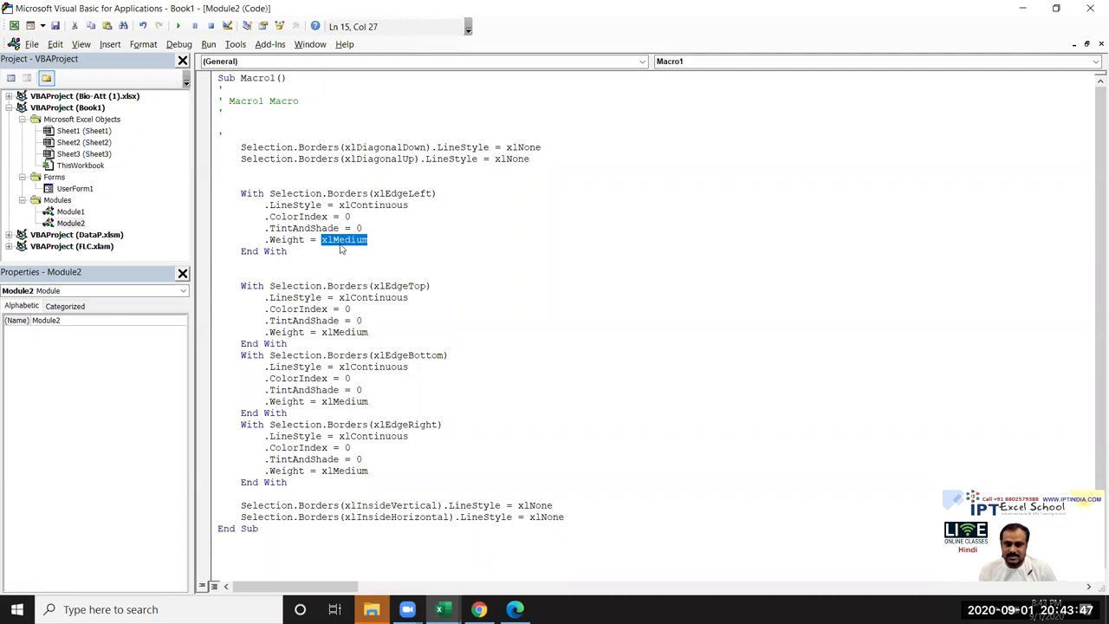
{"action": "double_click", "coordinate": [344, 331]}
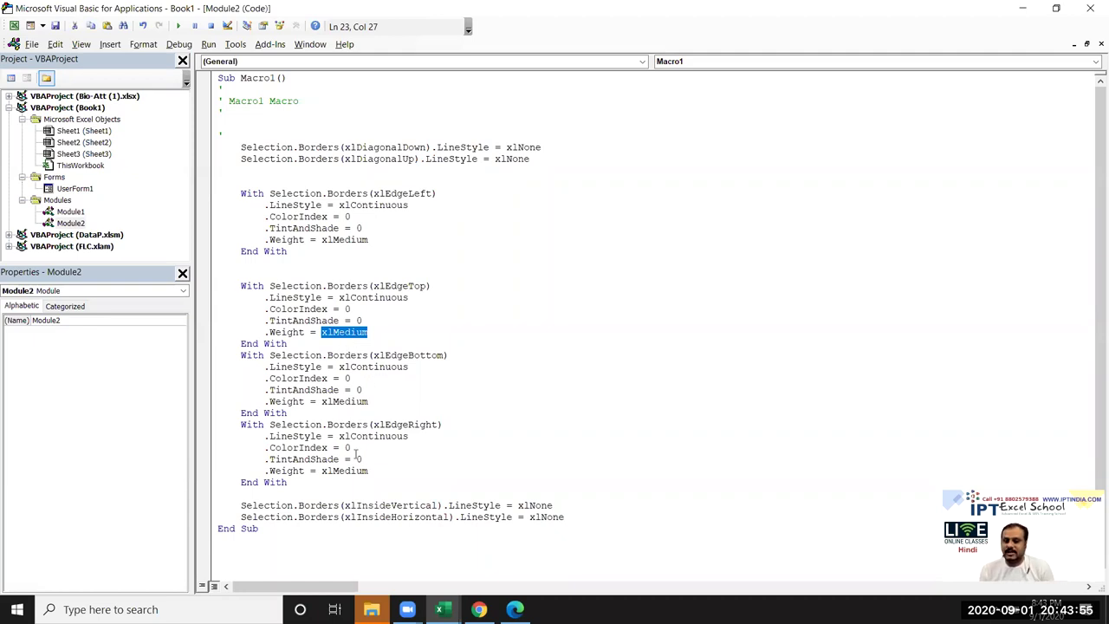
{"action": "left_click_drag", "start_coordinate": [339, 205], "coordinate": [415, 205]}
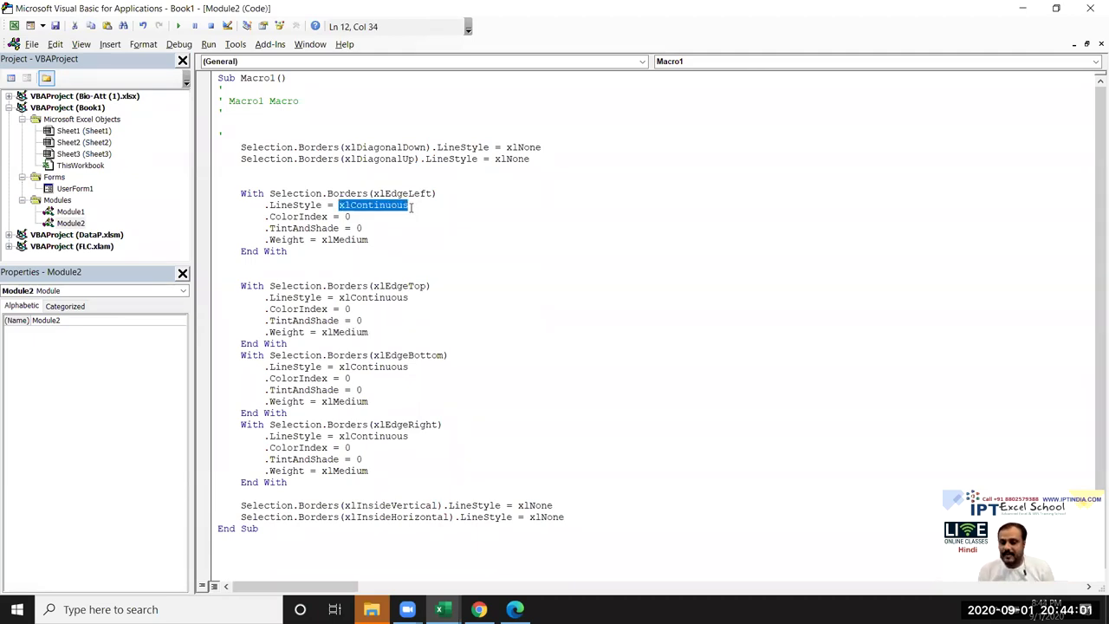
{"action": "key", "text": "alt+Tab"}
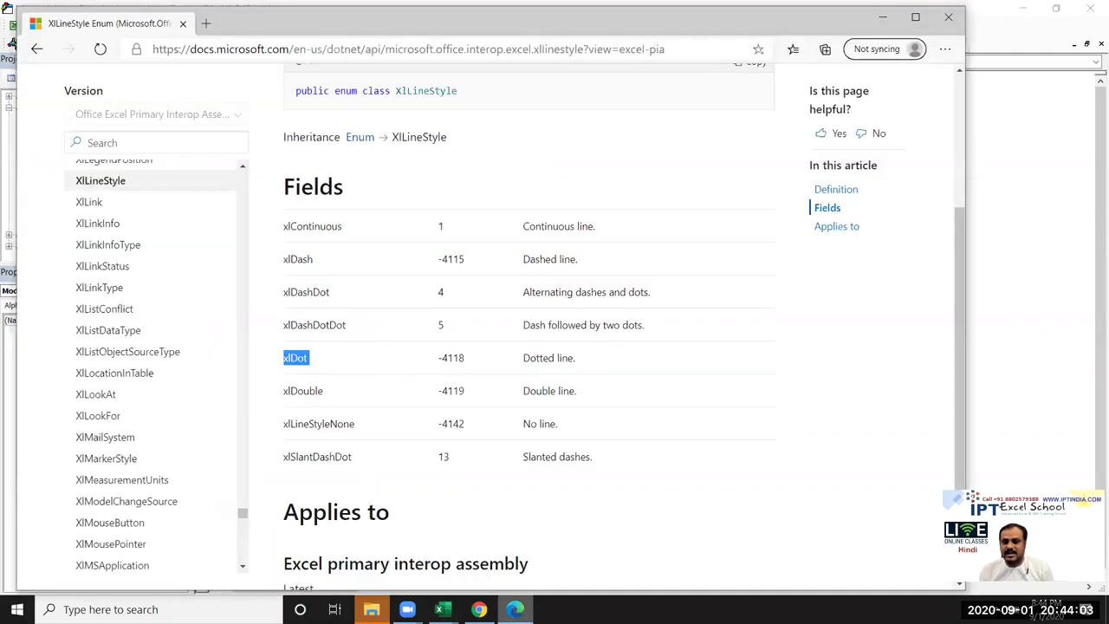
Highlight xlDashDotDot in the XlLineStyle Fields table, then deselect it.
{"action": "double_click", "coordinate": [319, 324]}
{"action": "left_click", "coordinate": [307, 360]}
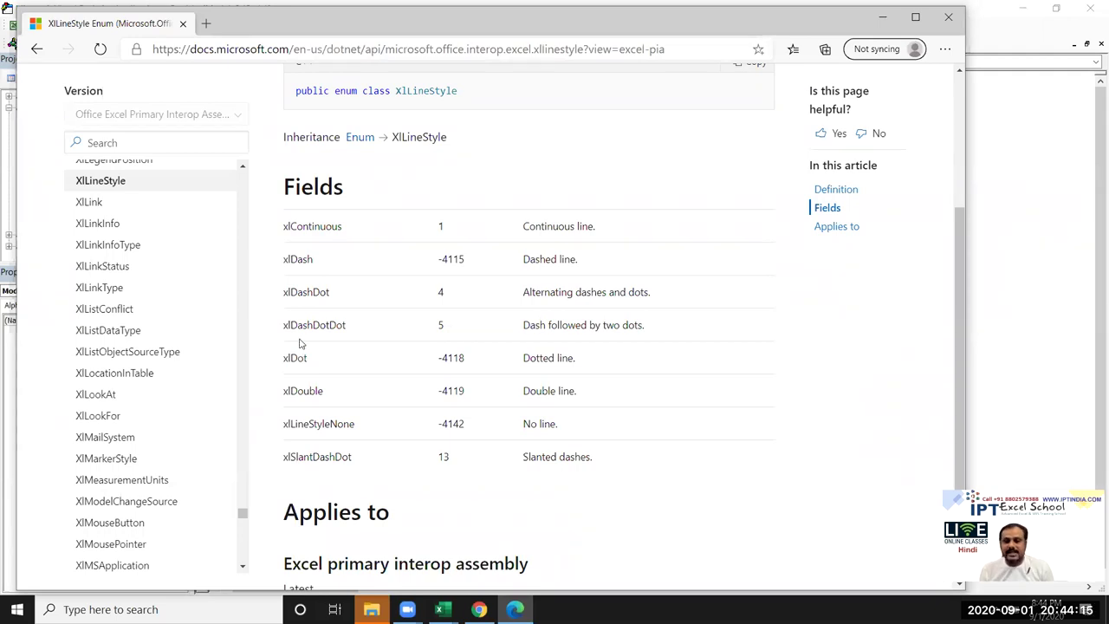
Minimize the docs page and all other windows with Windows+D.
{"action": "key", "text": "super+d"}
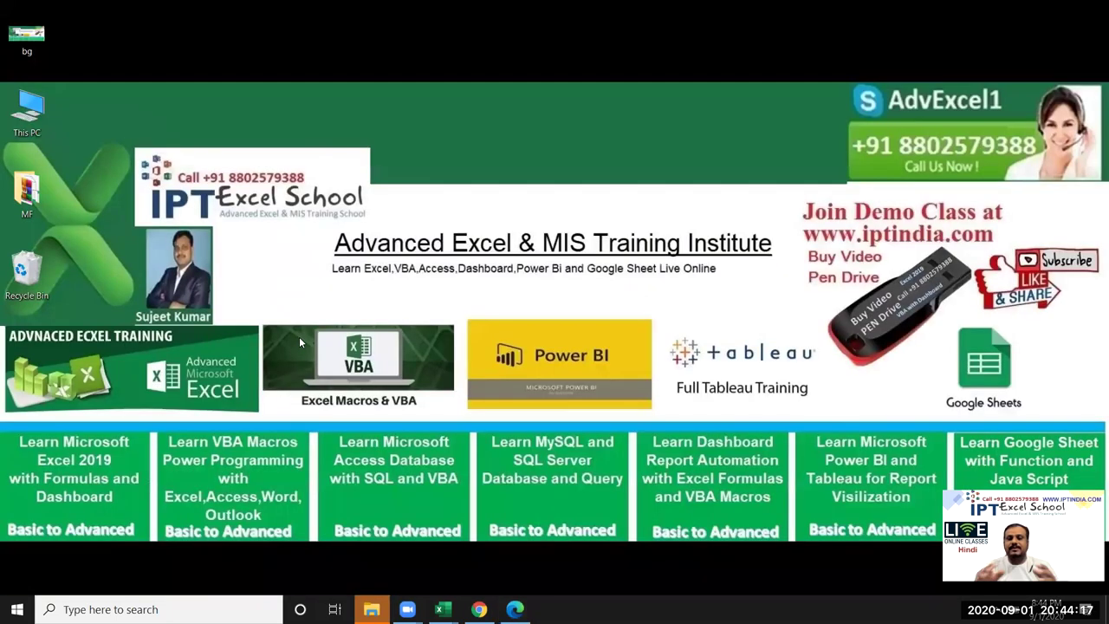